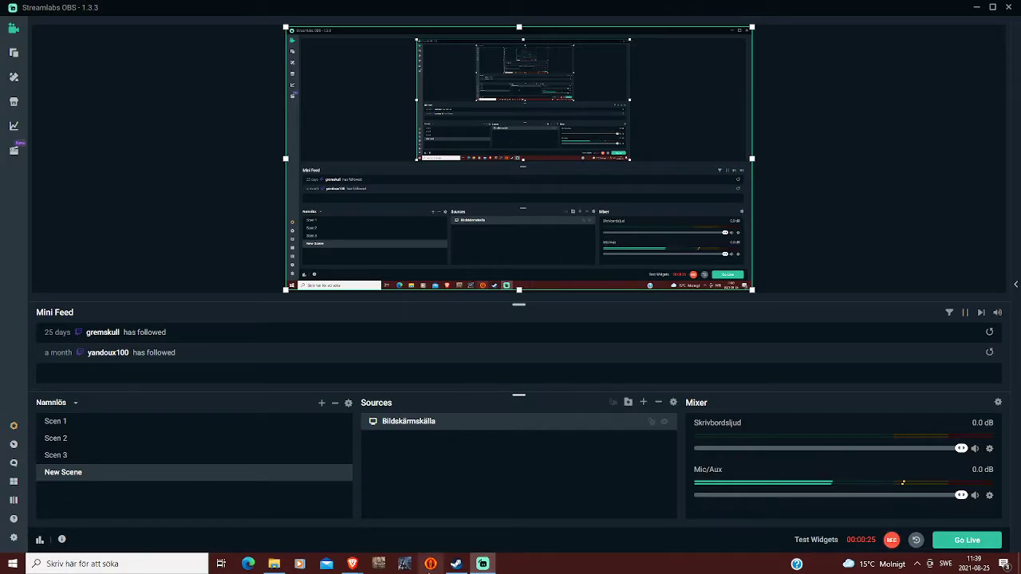
Bring the Steam library forward and choose Lägg till spel > Lägg till icke-Steam-spel
{"action": "left_click", "coordinate": [467, 566]}
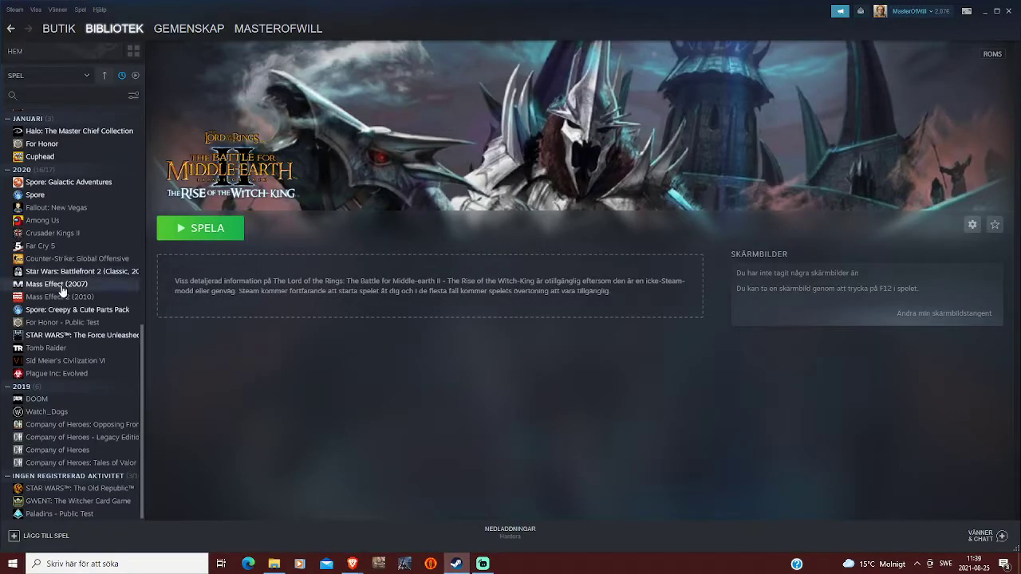
{"action": "scroll", "coordinate": [78, 307], "scroll_direction": "up", "scroll_amount": 3}
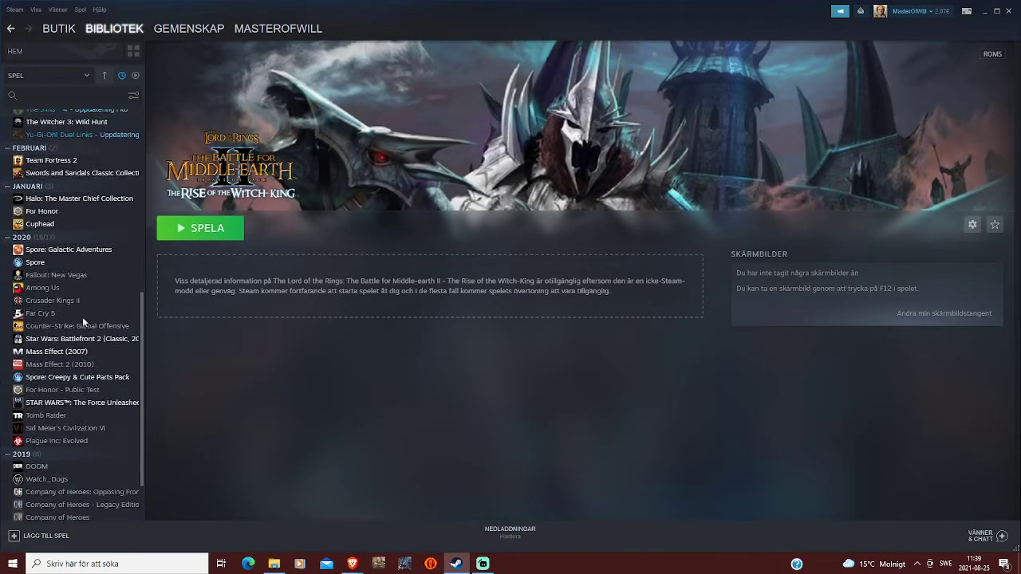
{"action": "scroll", "coordinate": [82, 316], "scroll_direction": "down", "scroll_amount": 3}
{"action": "left_click", "coordinate": [482, 564]}
{"action": "left_click", "coordinate": [482, 564]}
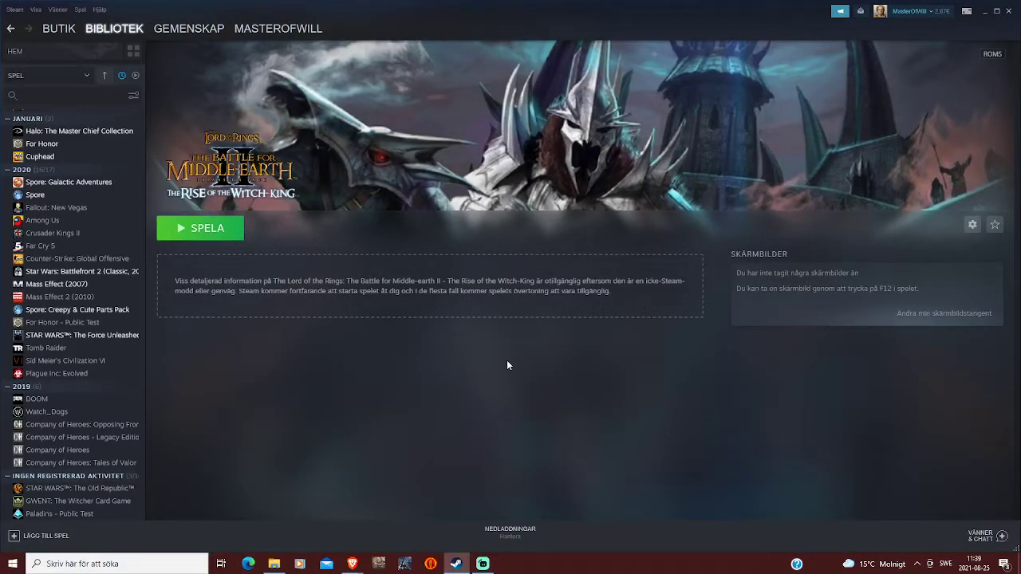
{"action": "left_click", "coordinate": [37, 536]}
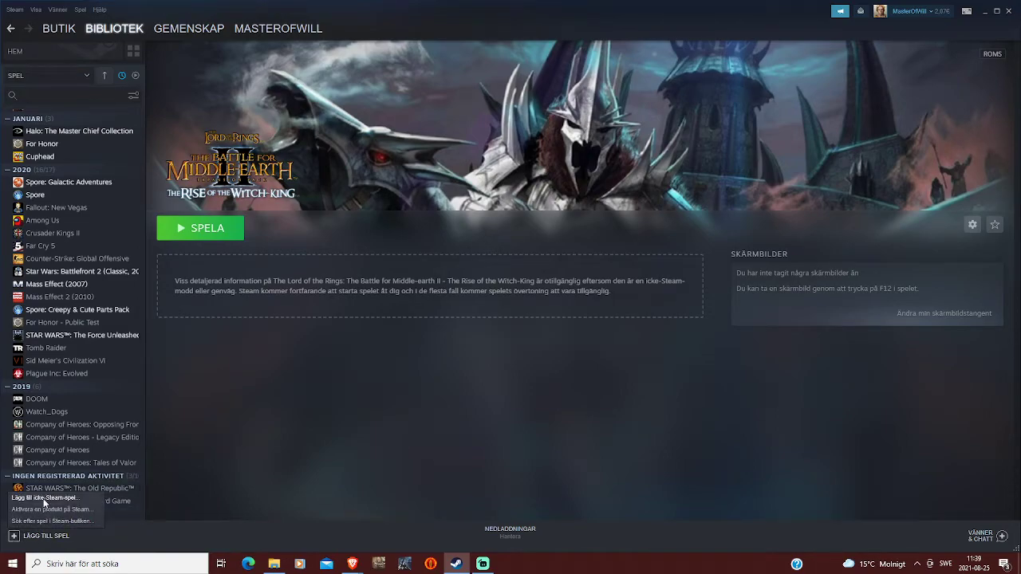
{"action": "left_click", "coordinate": [45, 499]}
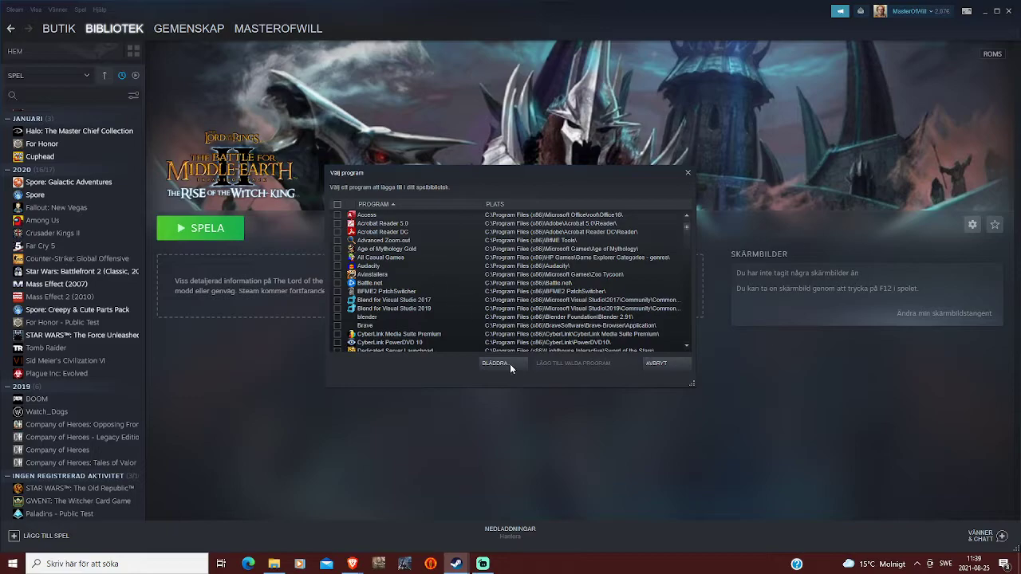
Browse drive OS (C:) into Program (x86) > PCSX2 in the file dialog
{"action": "left_click", "coordinate": [484, 367]}
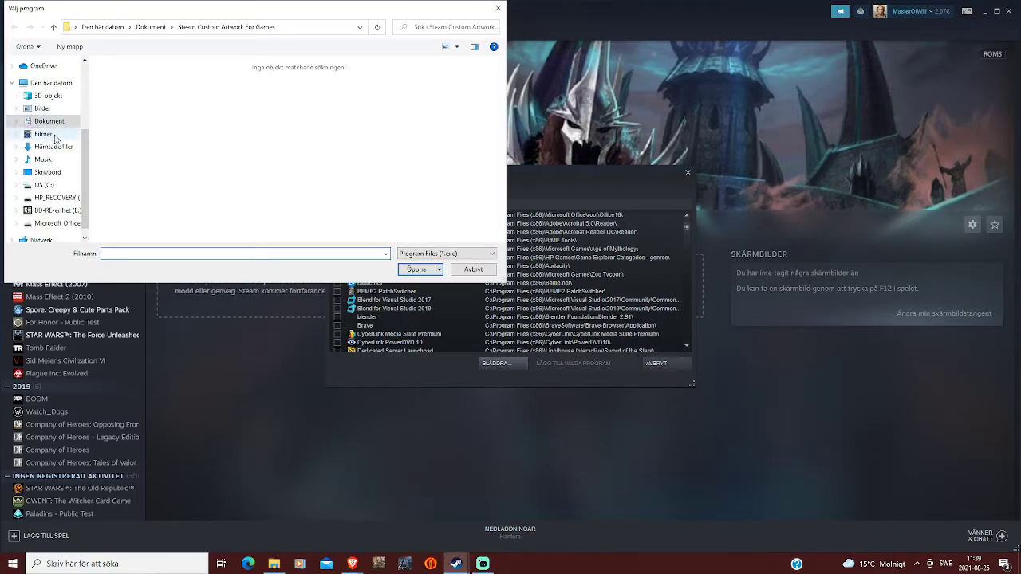
{"action": "scroll", "coordinate": [89, 128], "scroll_direction": "up", "scroll_amount": 1}
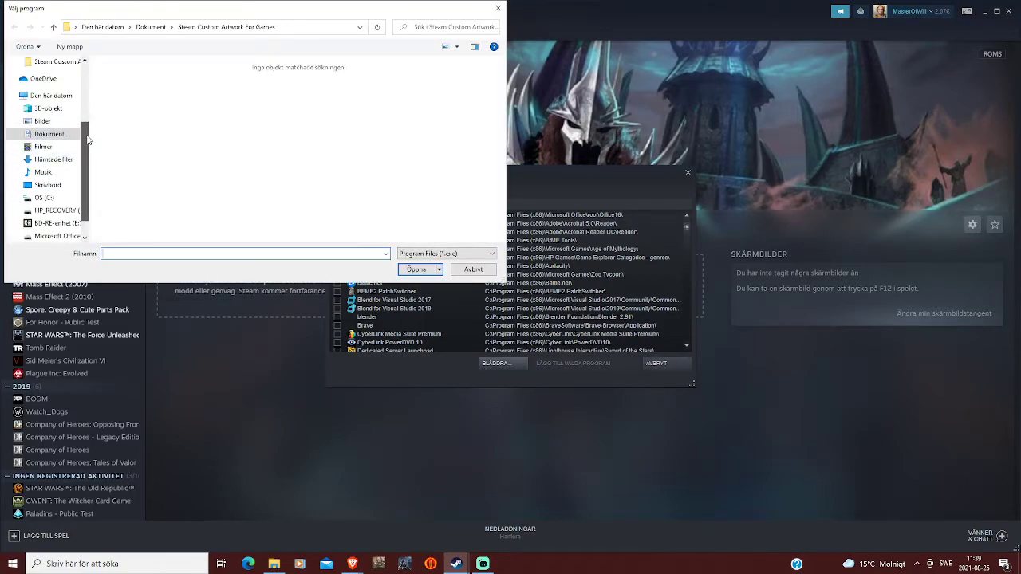
{"action": "scroll", "coordinate": [90, 125], "scroll_direction": "down", "scroll_amount": 2}
{"action": "left_click", "coordinate": [43, 168]}
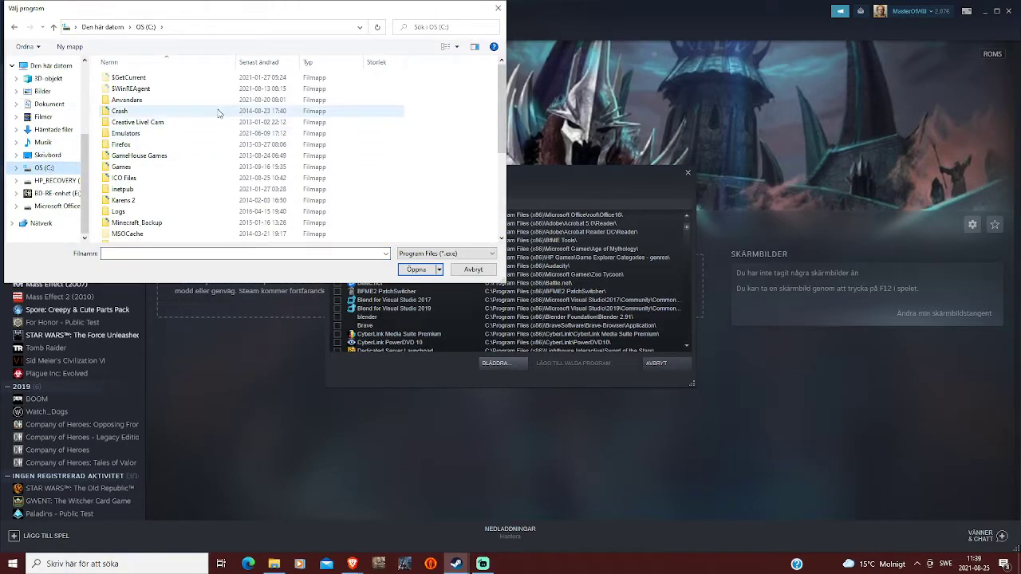
{"action": "scroll", "coordinate": [201, 101], "scroll_direction": "down", "scroll_amount": 3}
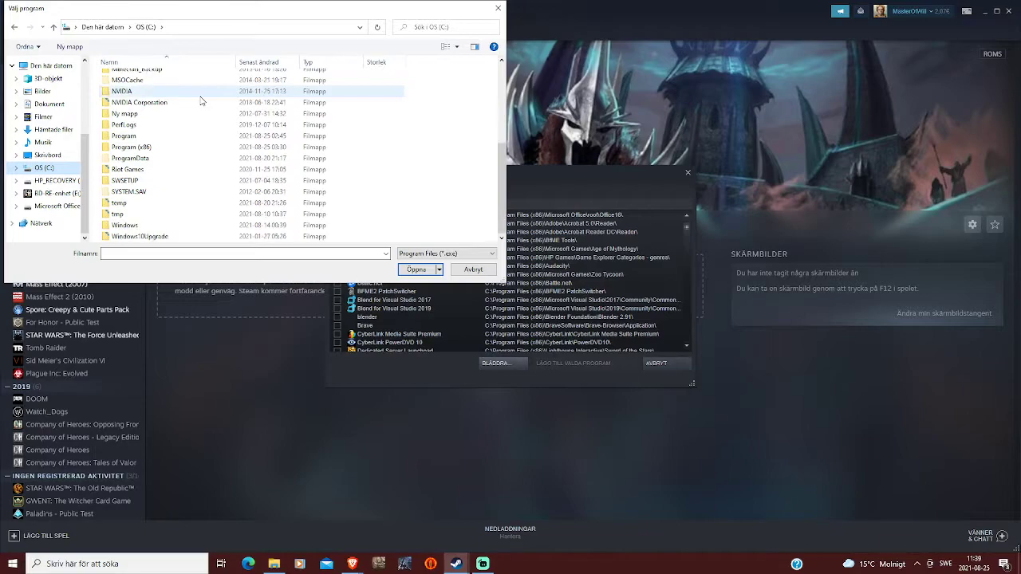
{"action": "scroll", "coordinate": [180, 136], "scroll_direction": "down", "scroll_amount": 2}
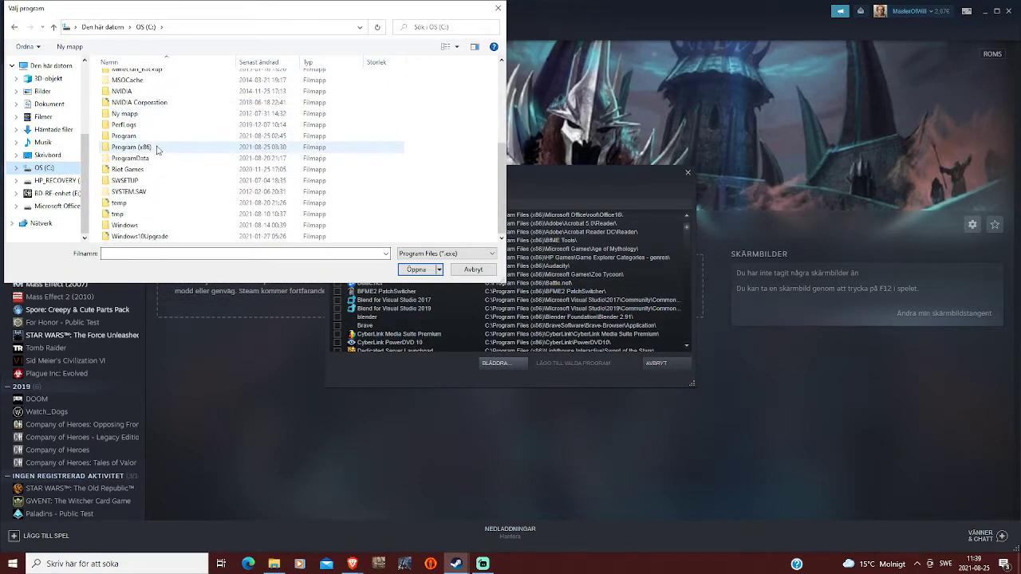
{"action": "double_click", "coordinate": [157, 150]}
{"action": "scroll", "coordinate": [210, 154], "scroll_direction": "down", "scroll_amount": 5}
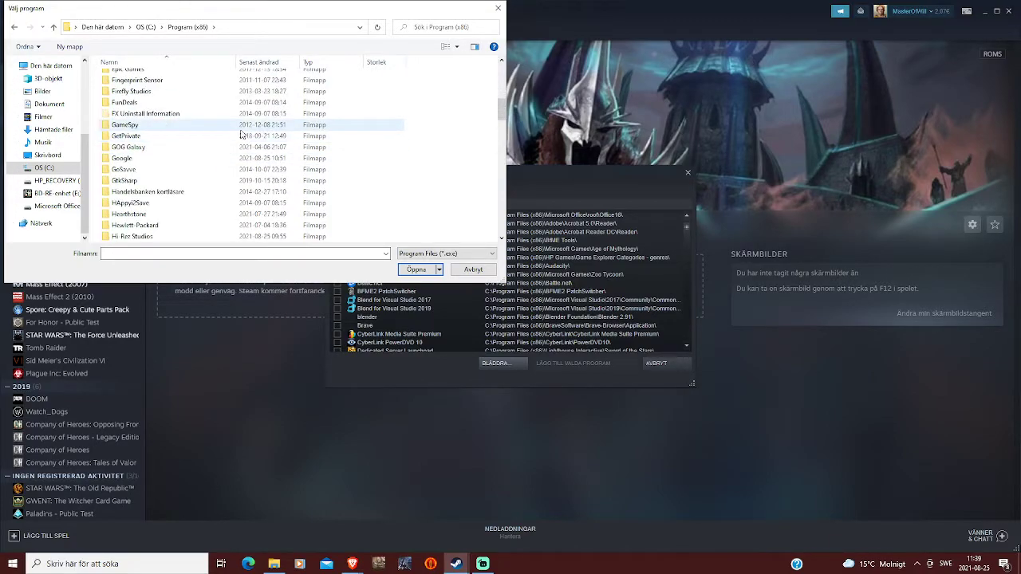
{"action": "scroll", "coordinate": [241, 134], "scroll_direction": "down", "scroll_amount": 10}
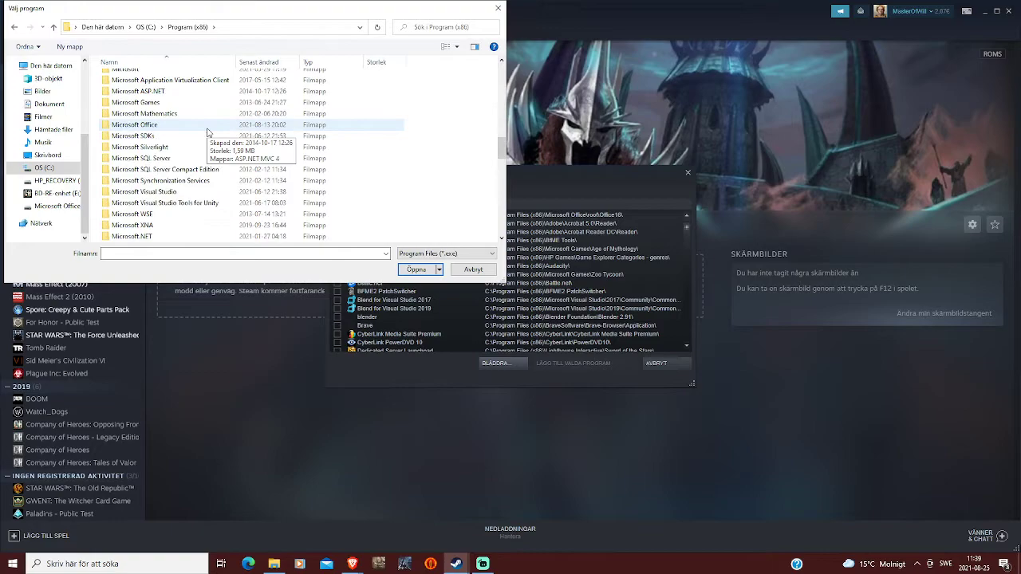
{"action": "scroll", "coordinate": [208, 132], "scroll_direction": "down", "scroll_amount": 5}
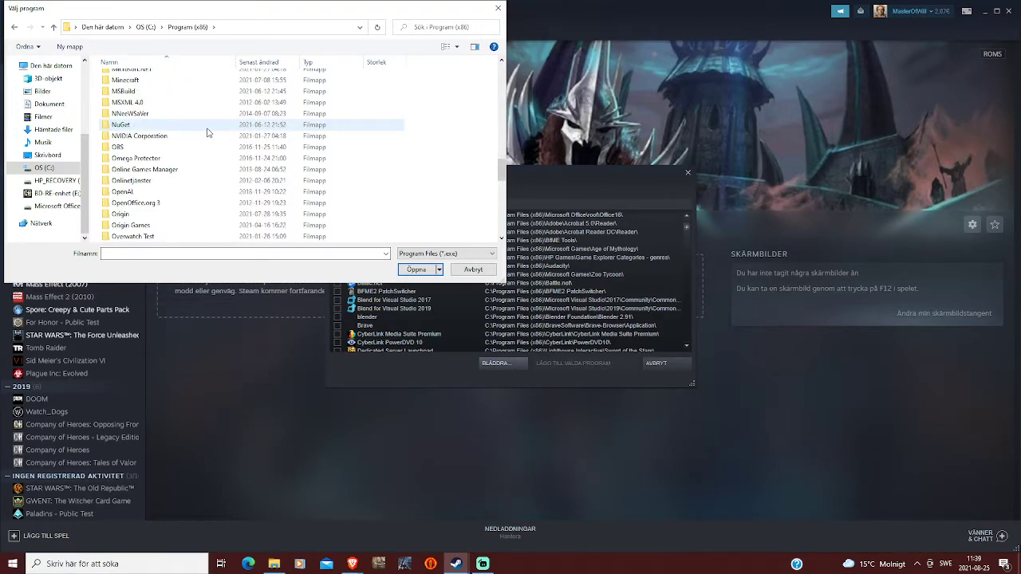
{"action": "scroll", "coordinate": [189, 141], "scroll_direction": "down", "scroll_amount": 3}
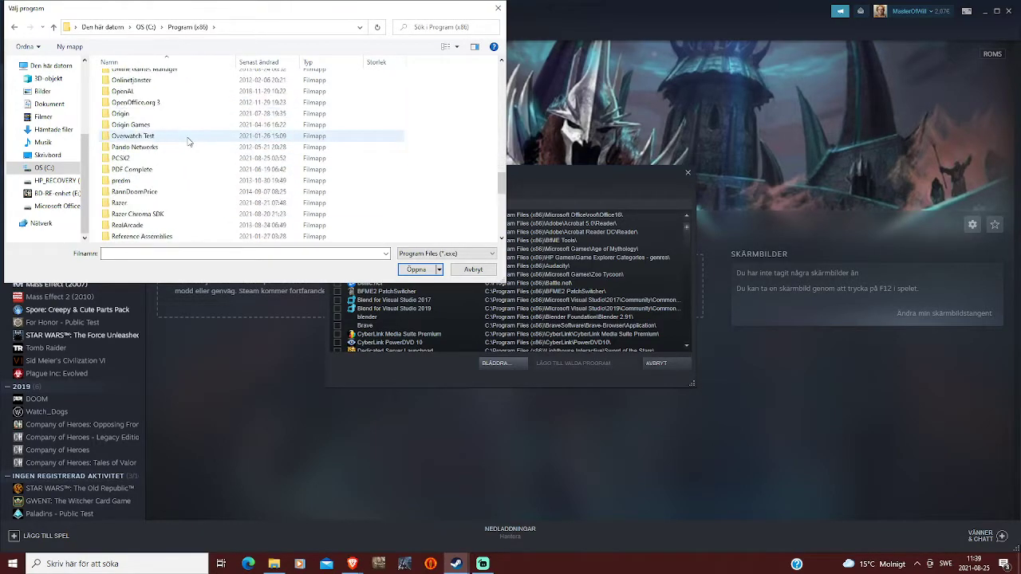
{"action": "scroll", "coordinate": [189, 141], "scroll_direction": "down", "scroll_amount": 1}
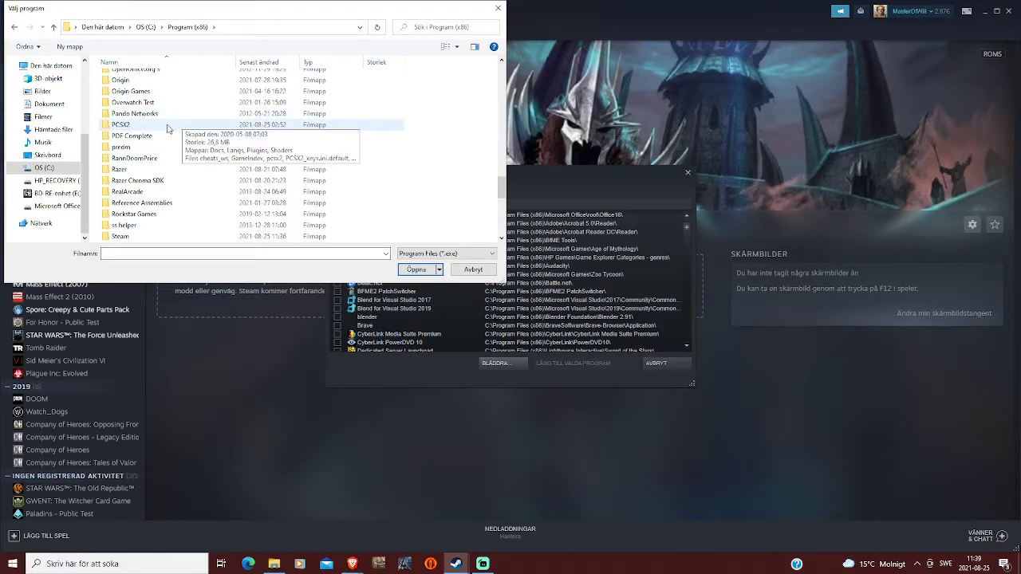
{"action": "double_click", "coordinate": [167, 128]}
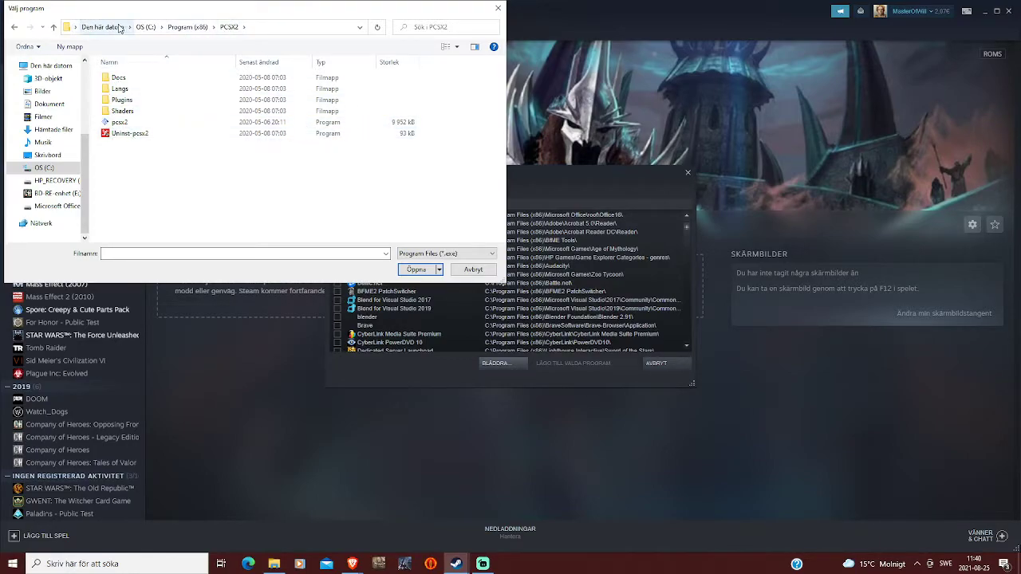
Select the PCSX2 folder path in the address bar, then dismiss the dialogs
{"action": "left_click", "coordinate": [284, 29]}
{"action": "left_click", "coordinate": [285, 30]}
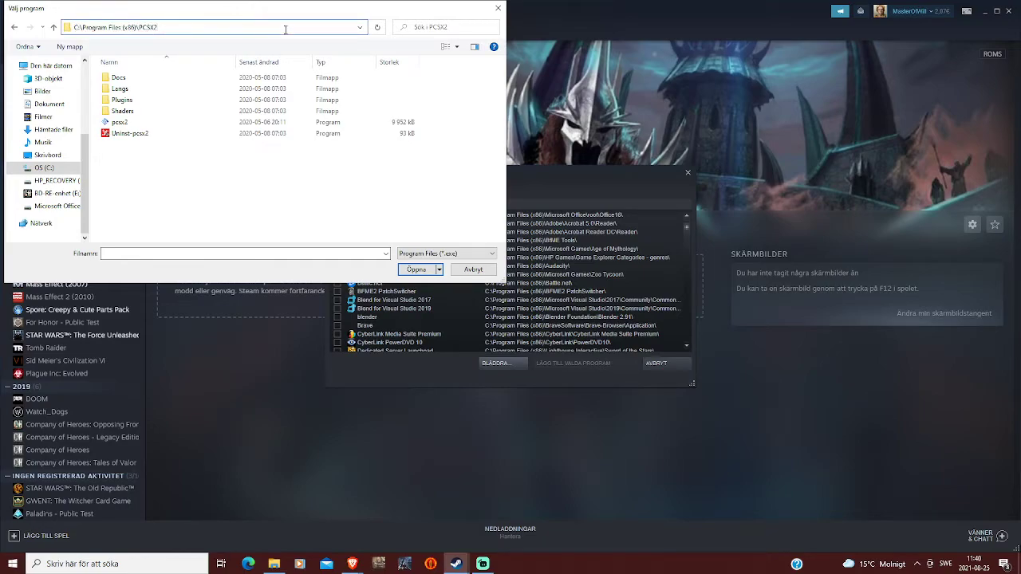
{"action": "key", "text": "ctrl+a"}
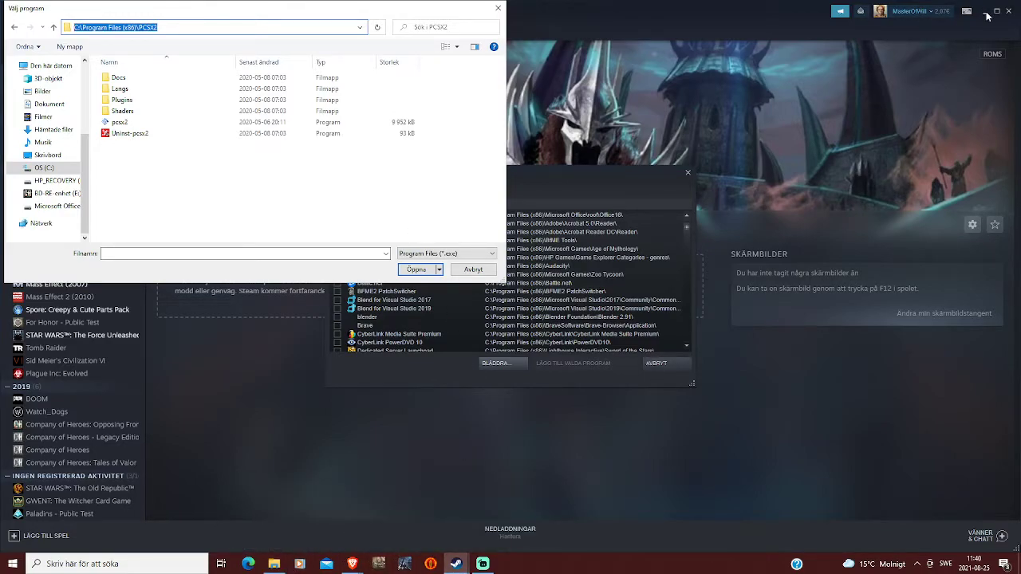
{"action": "key", "text": "Escape"}
{"action": "key", "text": "Escape"}
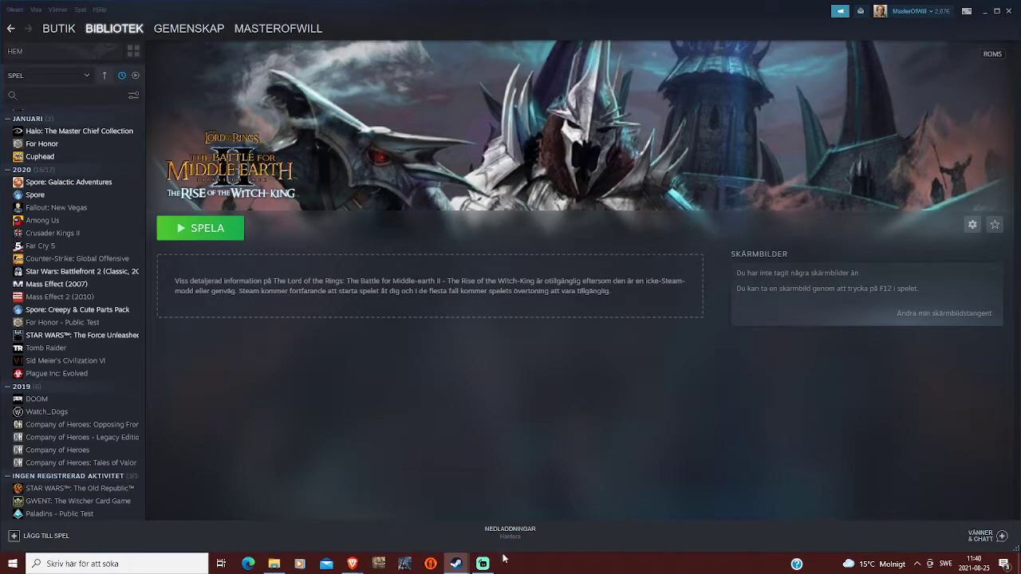
Cancel the file browser and minimize Steam, SteamGridDB and YouTube to reveal the desktop
{"action": "mouse_move", "coordinate": [456, 563]}
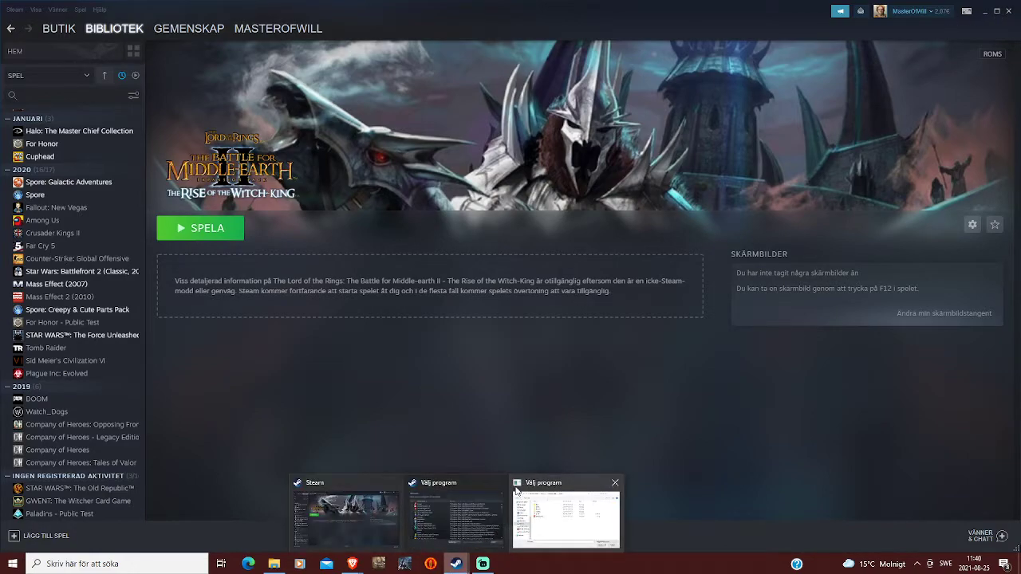
{"action": "left_click", "coordinate": [532, 499]}
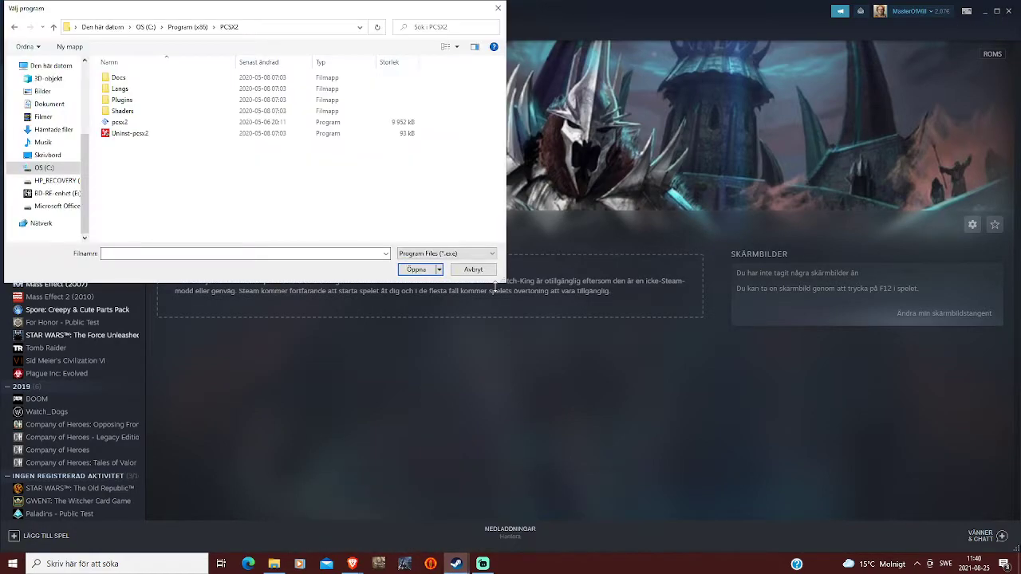
{"action": "left_click", "coordinate": [264, 28]}
{"action": "key", "text": "ctrl+c"}
{"action": "left_click", "coordinate": [471, 270]}
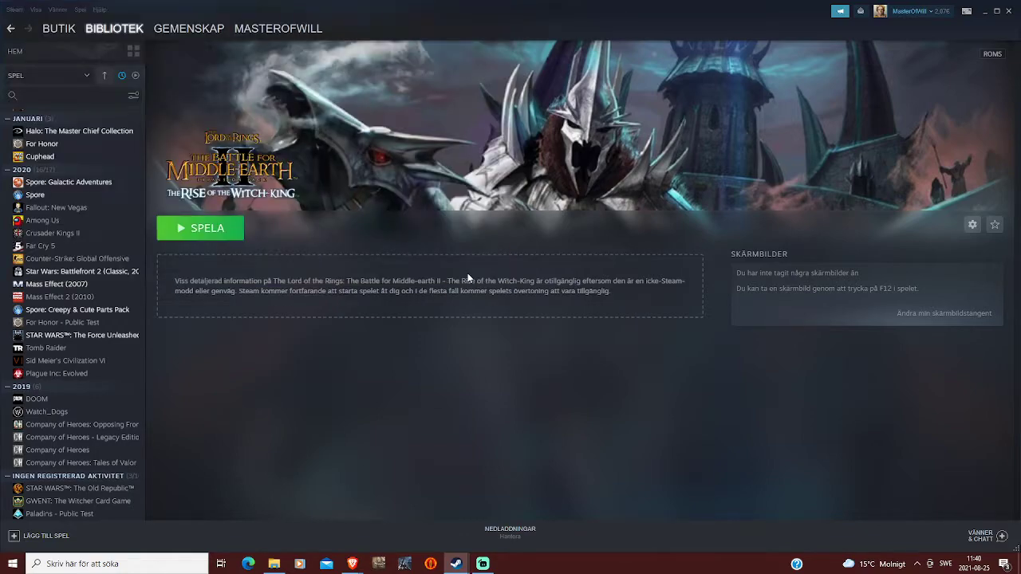
{"action": "left_click", "coordinate": [984, 12]}
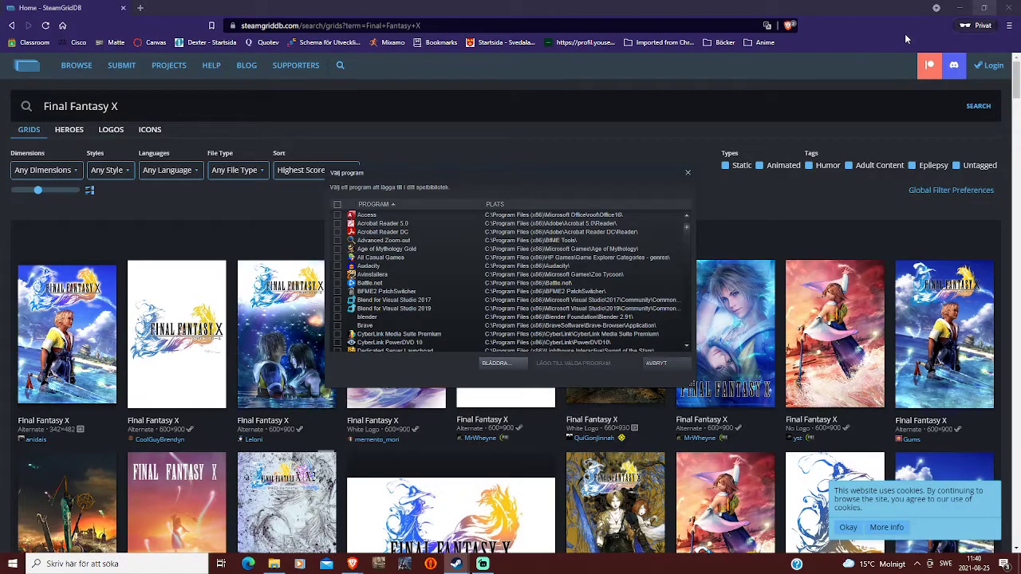
{"action": "left_click", "coordinate": [958, 8]}
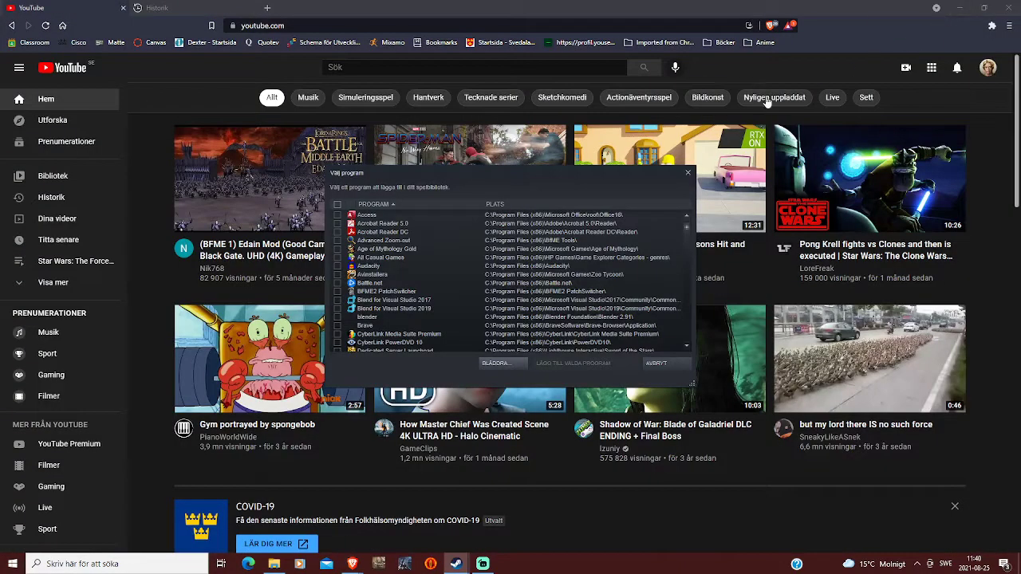
{"action": "left_click", "coordinate": [962, 8]}
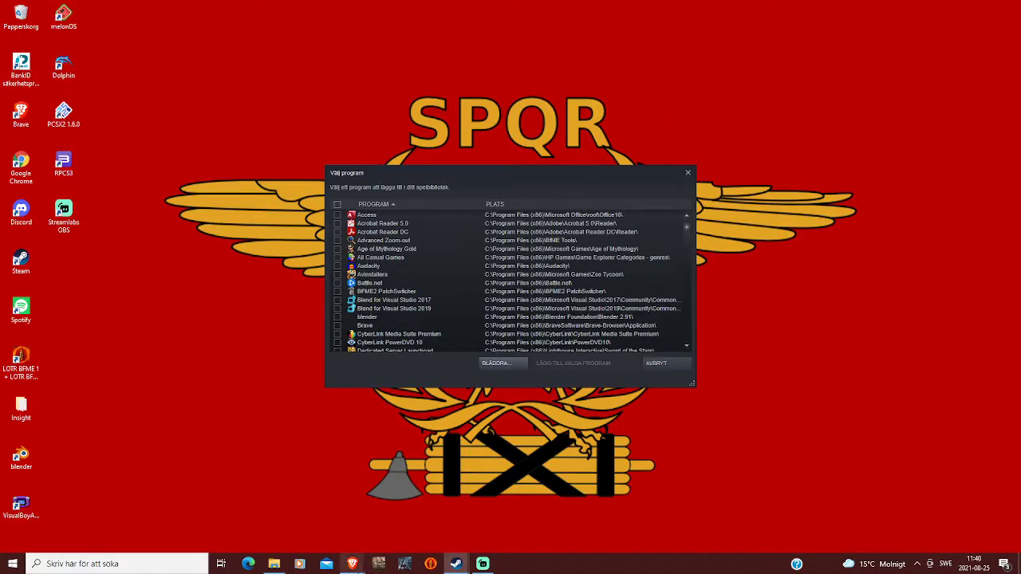
{"action": "mouse_move", "coordinate": [352, 564]}
{"action": "left_click", "coordinate": [343, 482]}
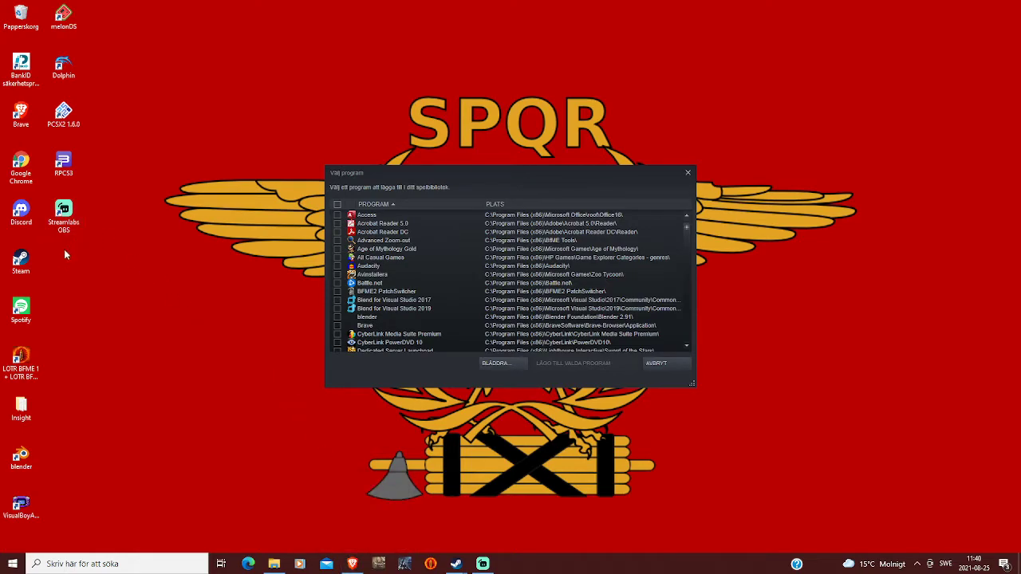
Create a new desktop text document named '1' and open it in Notepad
{"action": "right_click", "coordinate": [60, 259]}
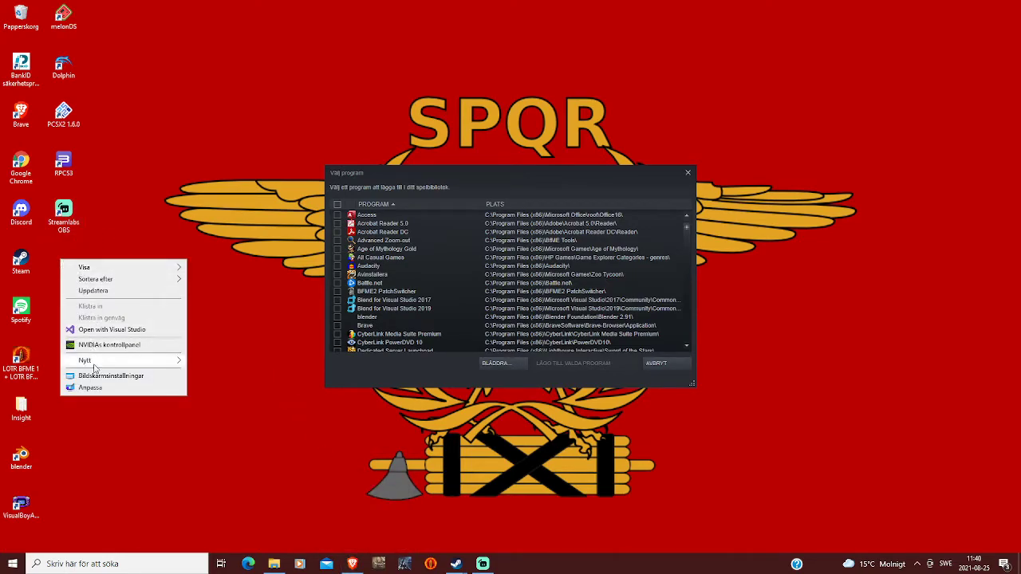
{"action": "mouse_move", "coordinate": [108, 367]}
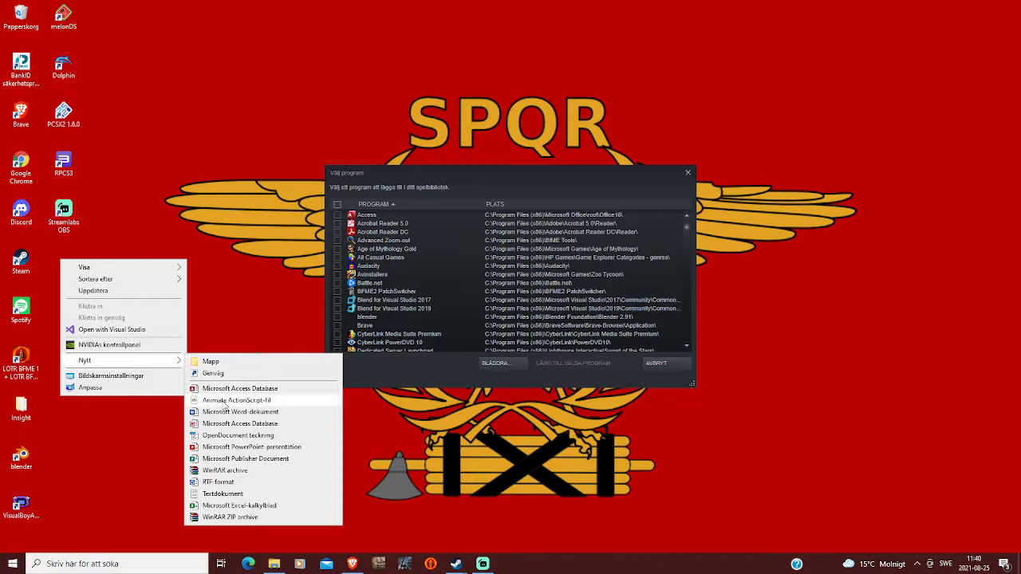
{"action": "left_click", "coordinate": [222, 494]}
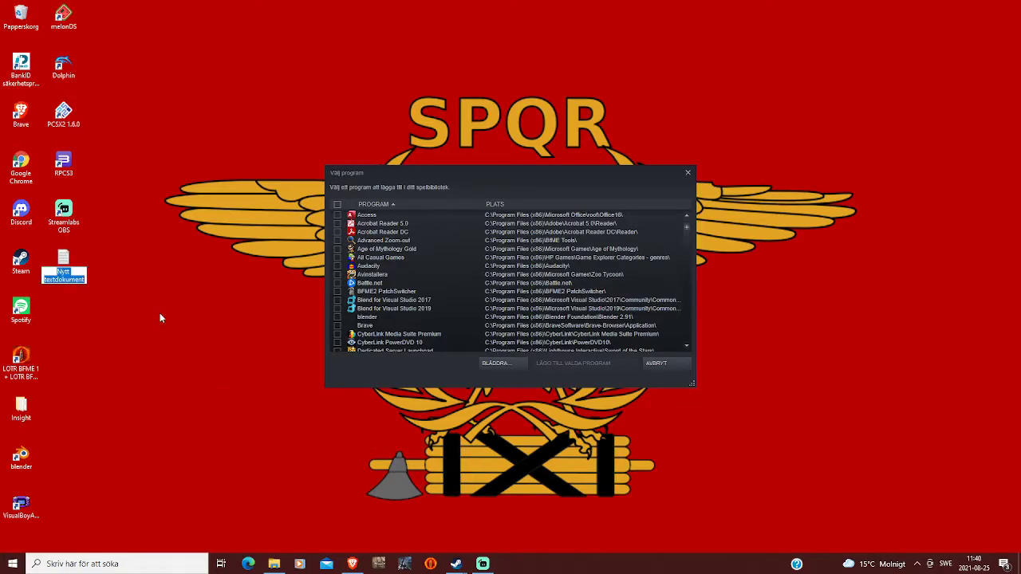
{"action": "key", "text": "BackSpace"}
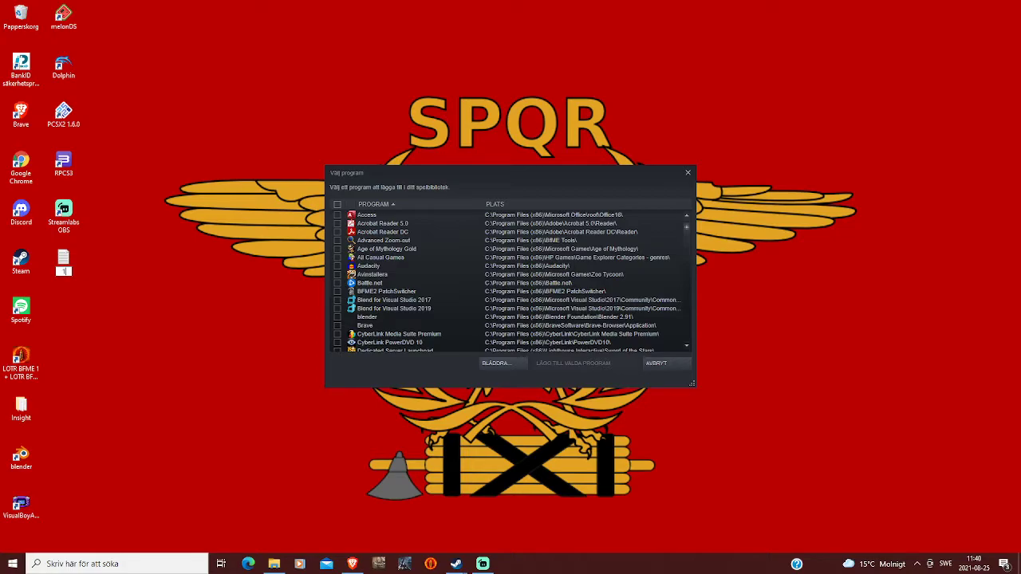
{"action": "key", "text": "Return"}
{"action": "double_click", "coordinate": [61, 264]}
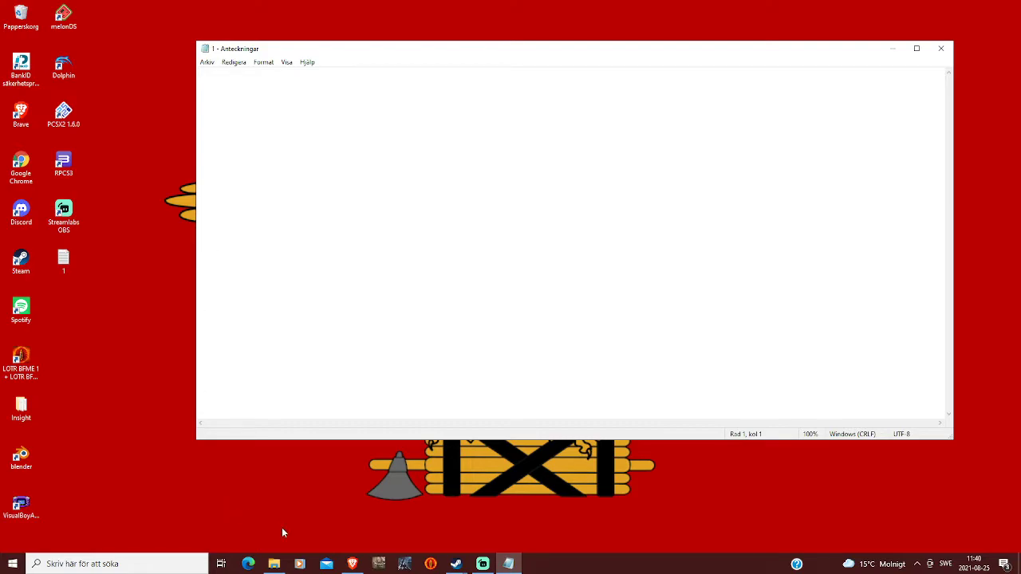
Open the 'Iso into Steam' reference note, then minimize it and its folder window
{"action": "left_click", "coordinate": [273, 564]}
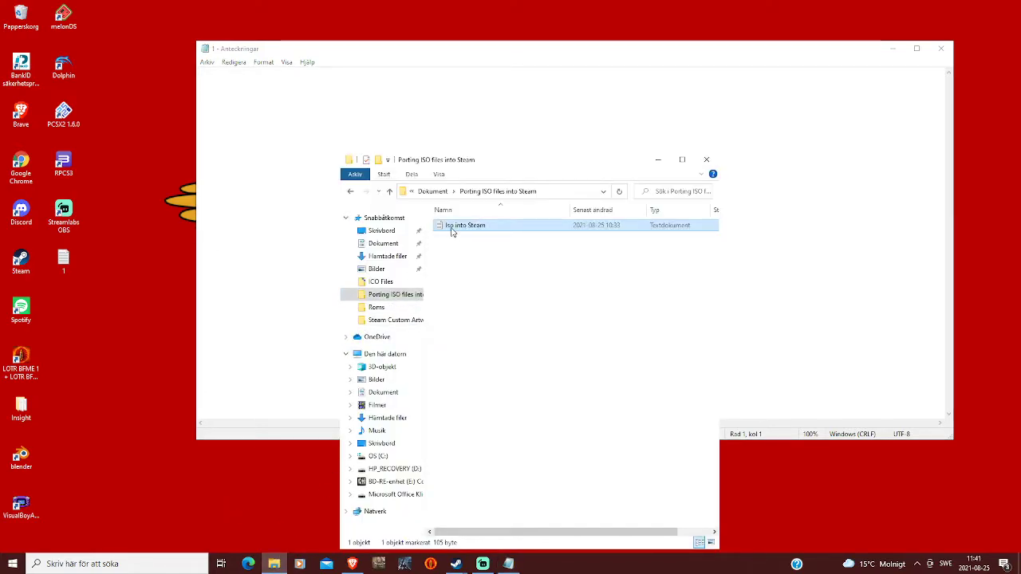
{"action": "double_click", "coordinate": [451, 229]}
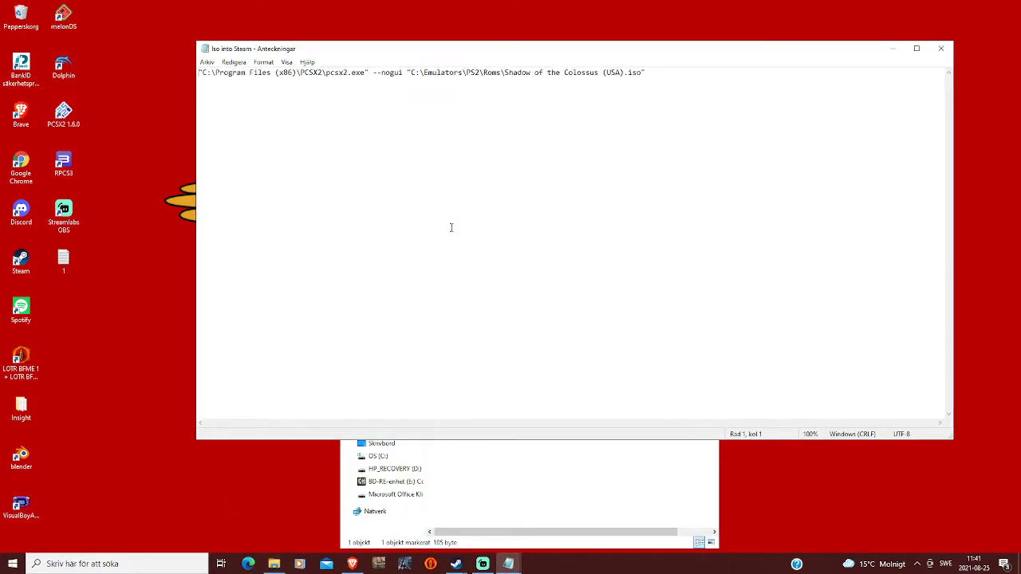
{"action": "left_click", "coordinate": [893, 51]}
{"action": "left_click", "coordinate": [654, 155]}
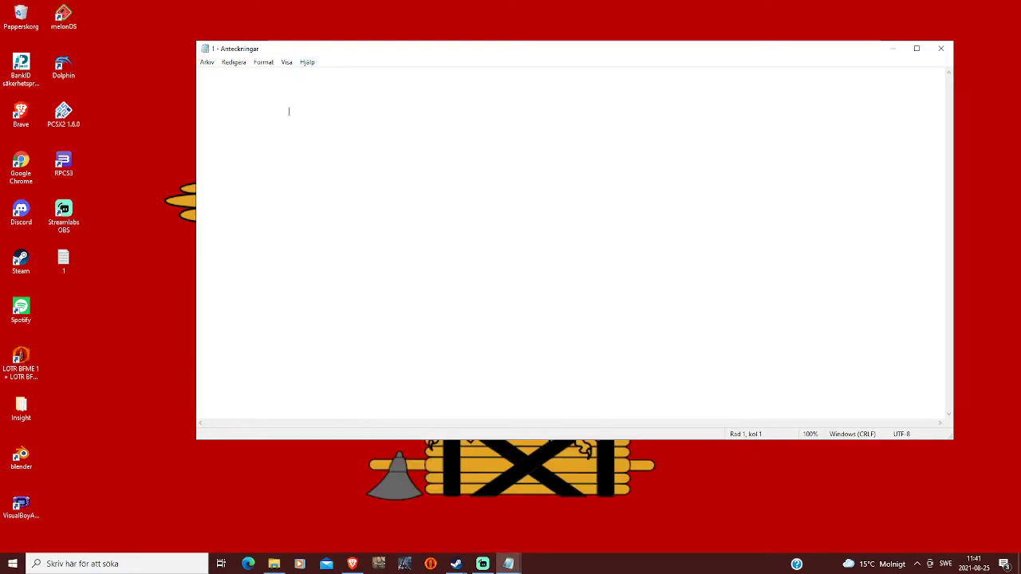
Enter "C:\Program Files (x86)\PCSX2\pcsx2.exe" --nogui " into file 1
{"action": "type", "text": "\""}
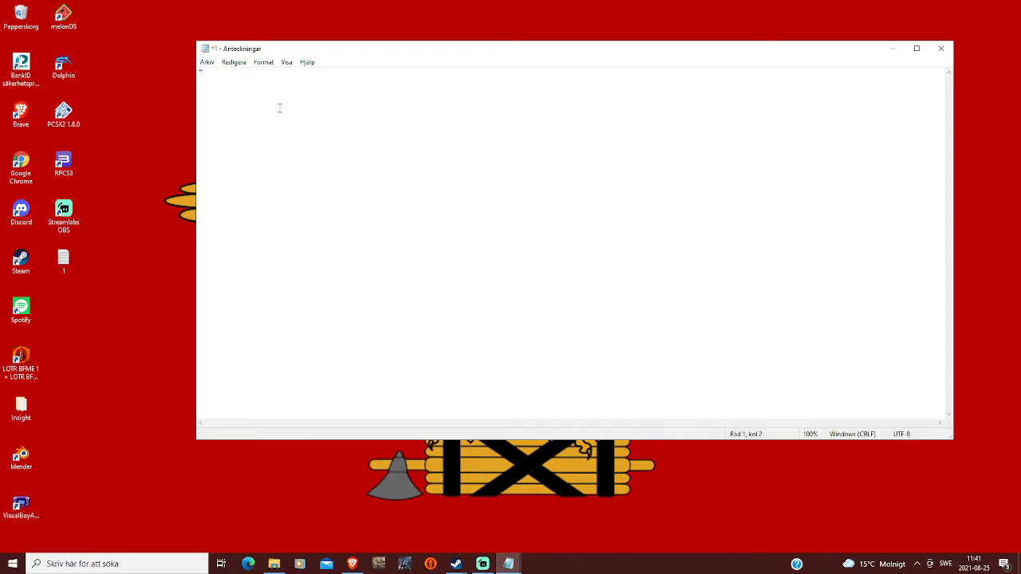
{"action": "key", "text": "ctrl+v"}
{"action": "left_click_drag", "start_coordinate": [300, 72], "coordinate": [296, 72]}
{"action": "key", "text": "ctrl+c"}
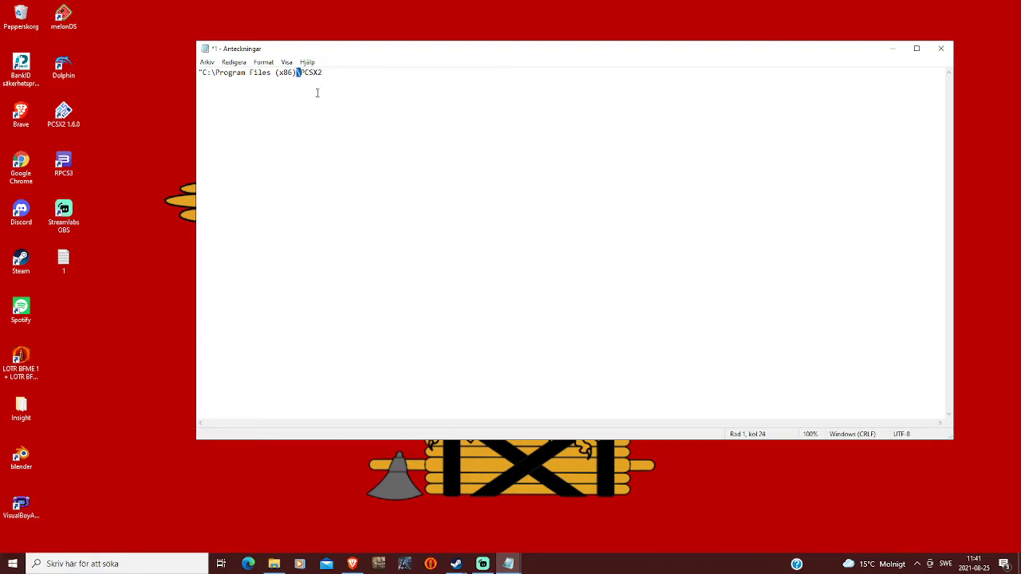
{"action": "left_click", "coordinate": [325, 72]}
{"action": "key", "text": "ctrl+v"}
{"action": "type", "text": "pcsx2.exe\""}
{"action": "type", "text": "nogui"}
{"action": "type", "text": "\""}
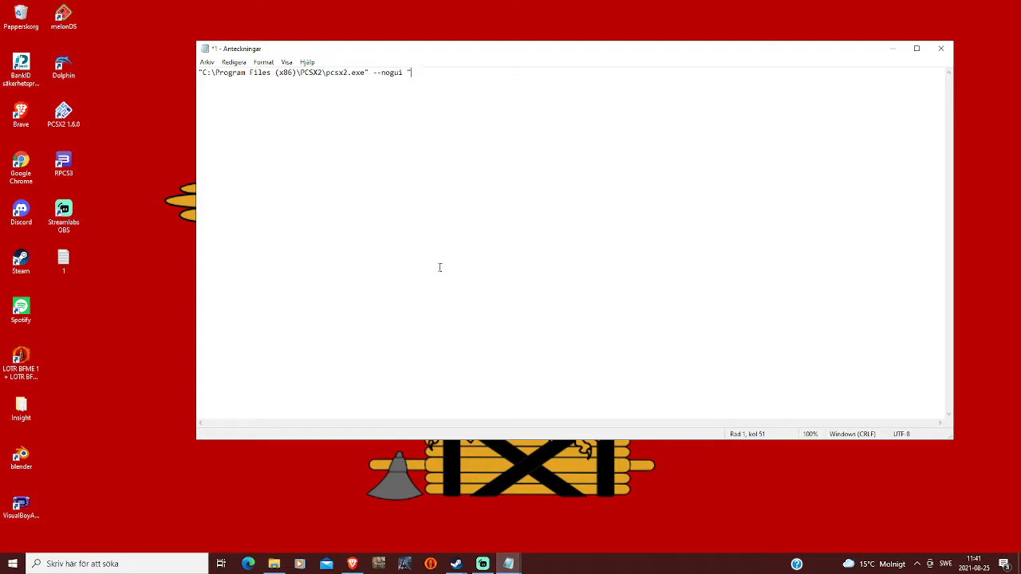
Open the Roms folder of game images and minimize file 1
{"action": "left_click", "coordinate": [273, 564]}
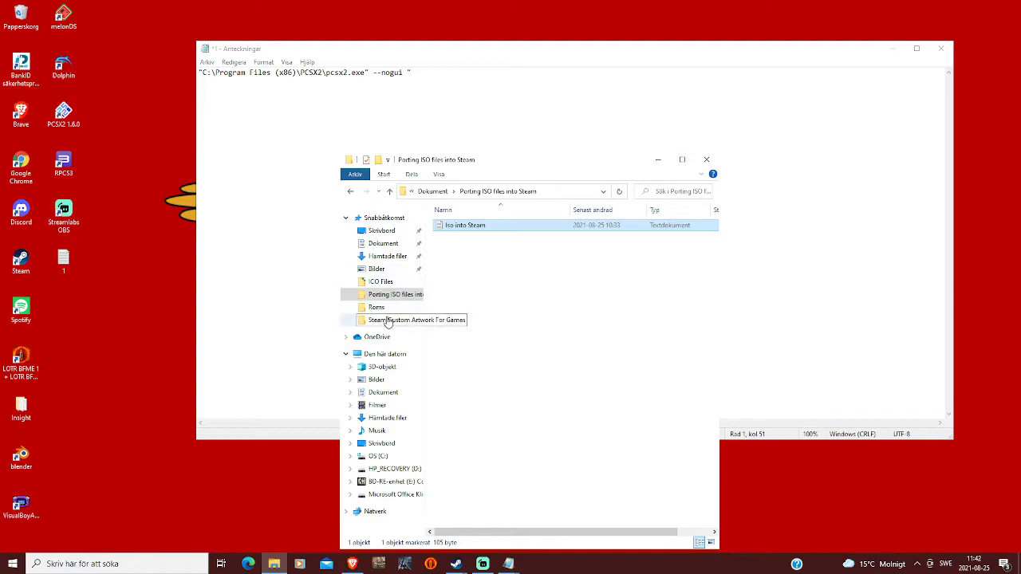
{"action": "left_click", "coordinate": [375, 308]}
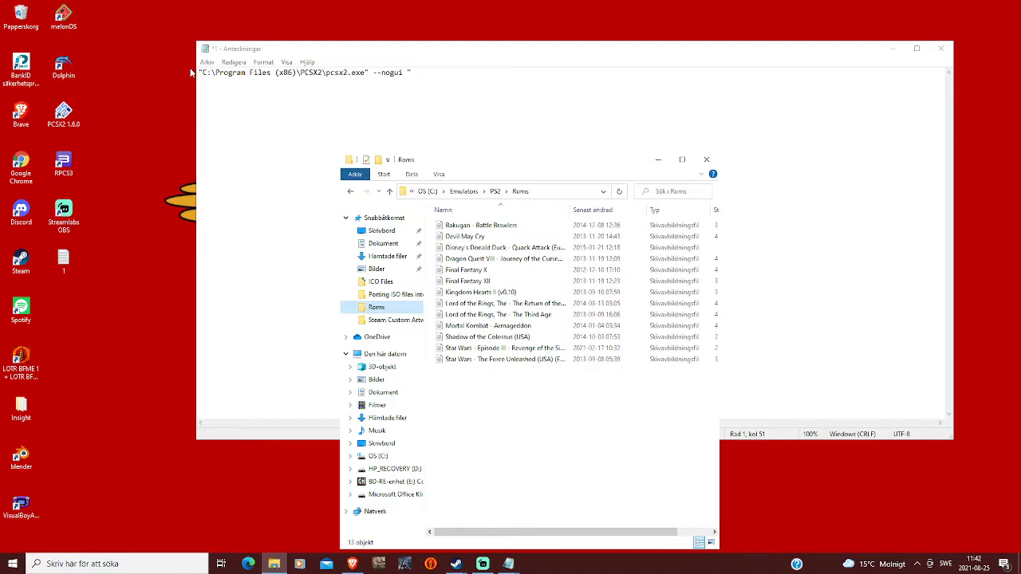
{"action": "left_click_drag", "start_coordinate": [199, 72], "coordinate": [368, 72]}
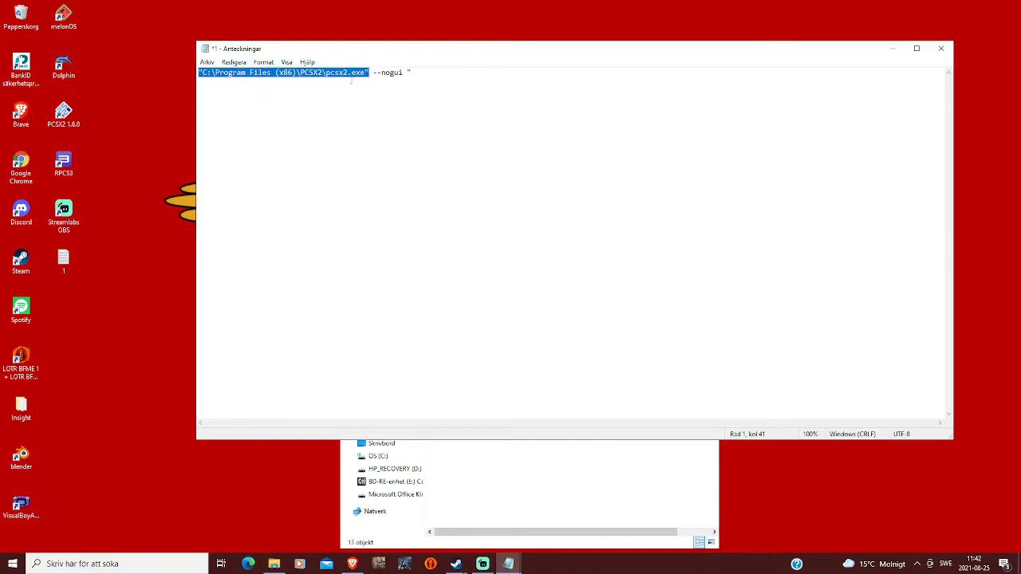
{"action": "left_click", "coordinate": [425, 72]}
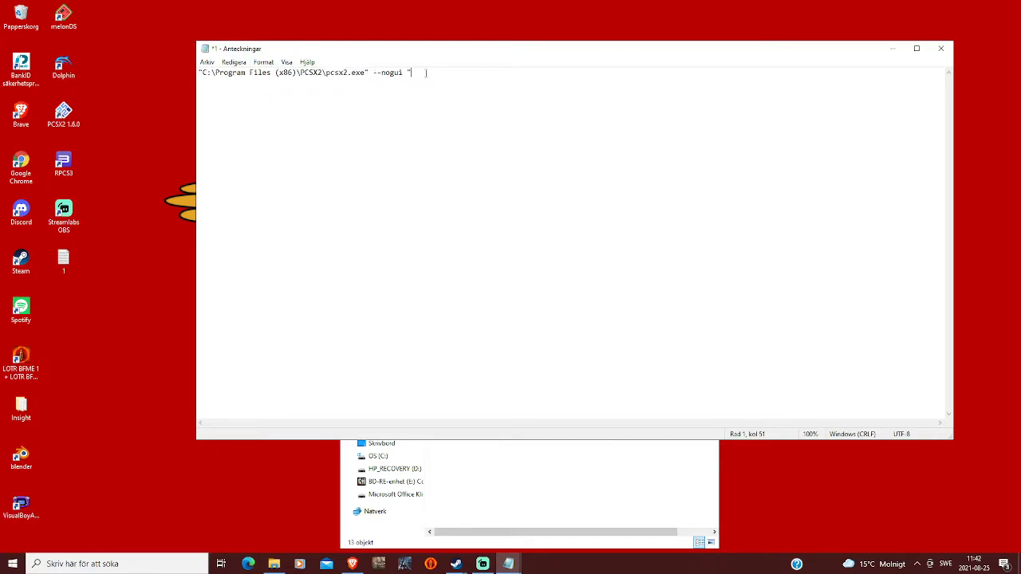
{"action": "left_click", "coordinate": [892, 49]}
Select the C:\Emulators\PS2\Roms path in the address bar for copying
{"action": "left_click", "coordinate": [537, 192]}
{"action": "left_click", "coordinate": [535, 191]}
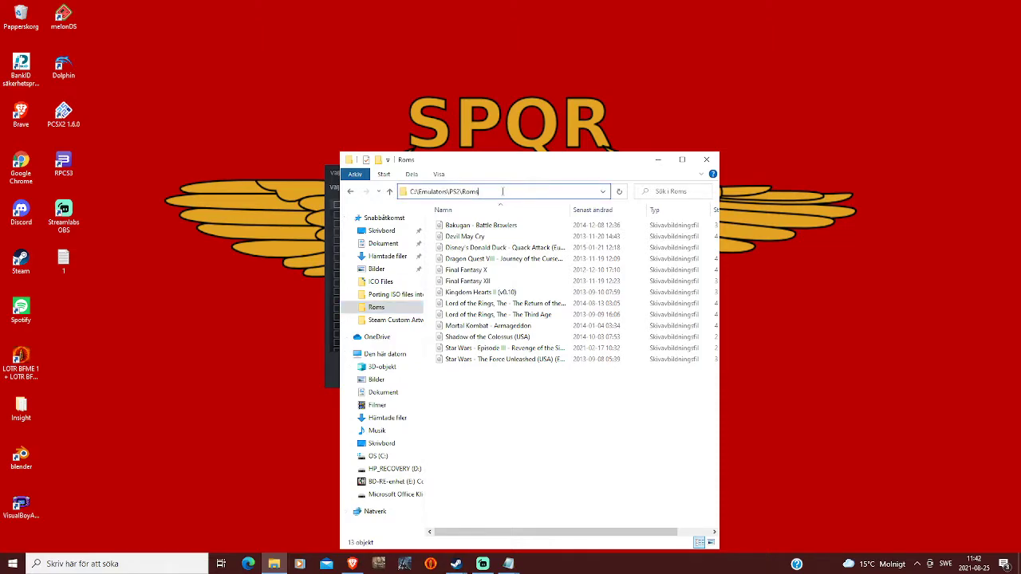
{"action": "left_click_drag", "start_coordinate": [503, 192], "coordinate": [410, 192]}
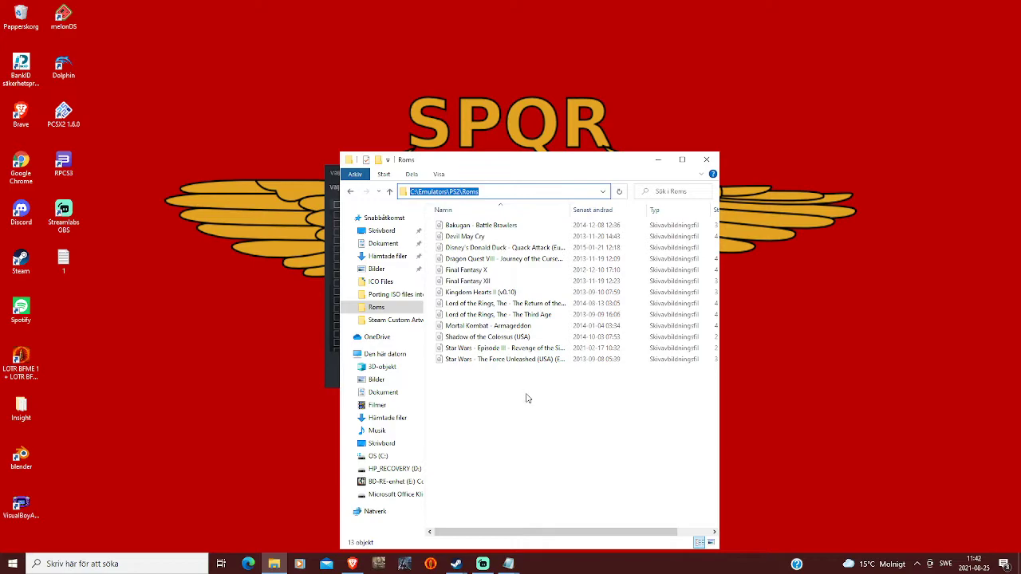
{"action": "left_click", "coordinate": [491, 399]}
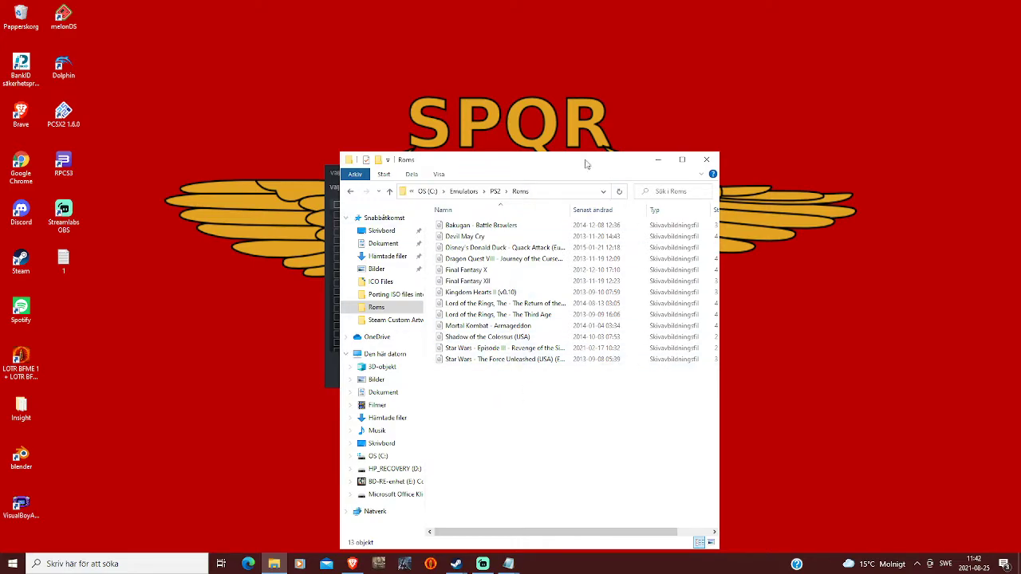
{"action": "left_click", "coordinate": [547, 190]}
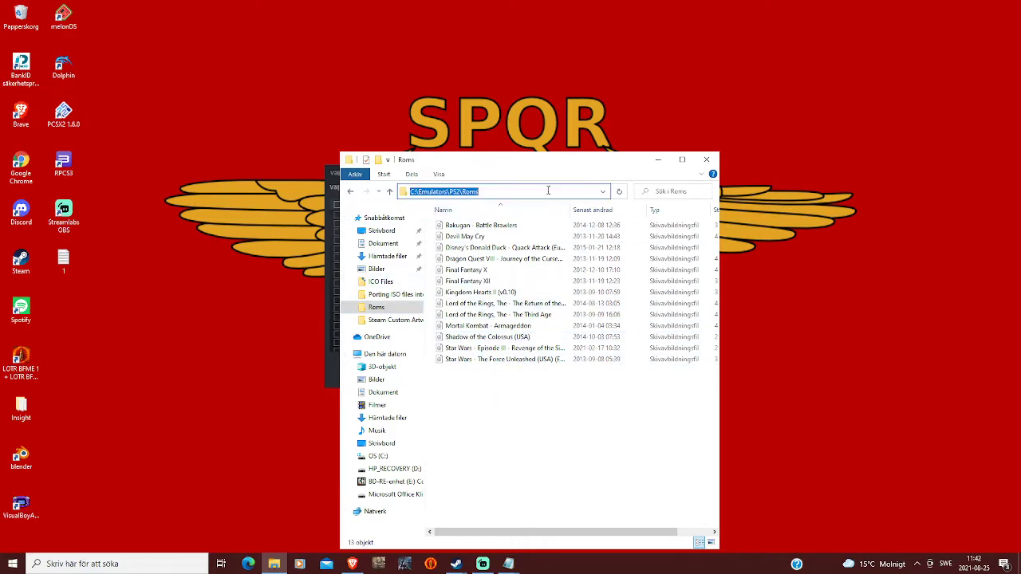
{"action": "left_click", "coordinate": [548, 191]}
{"action": "left_click_drag", "start_coordinate": [548, 191], "coordinate": [410, 192]}
{"action": "key", "text": "ctrl+c"}
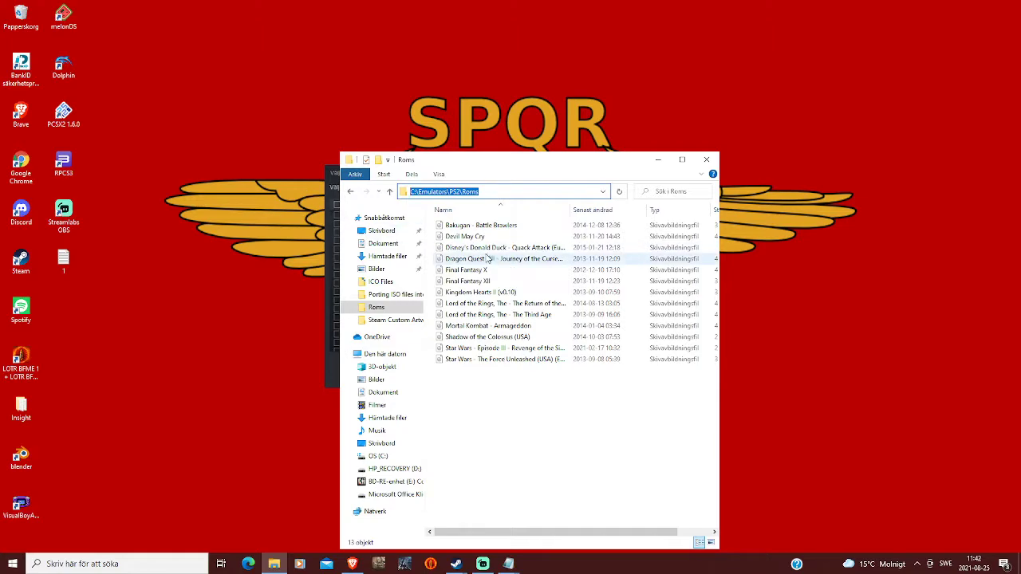
Minimize the Roms folder, streaming app and reference note to get back to file 1
{"action": "left_click", "coordinate": [657, 162]}
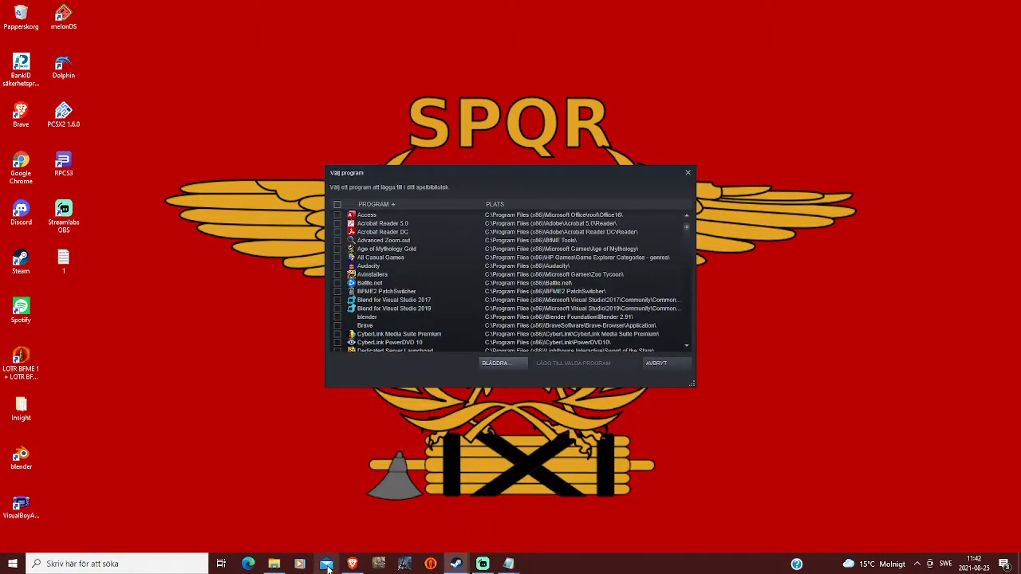
{"action": "left_click", "coordinate": [274, 563]}
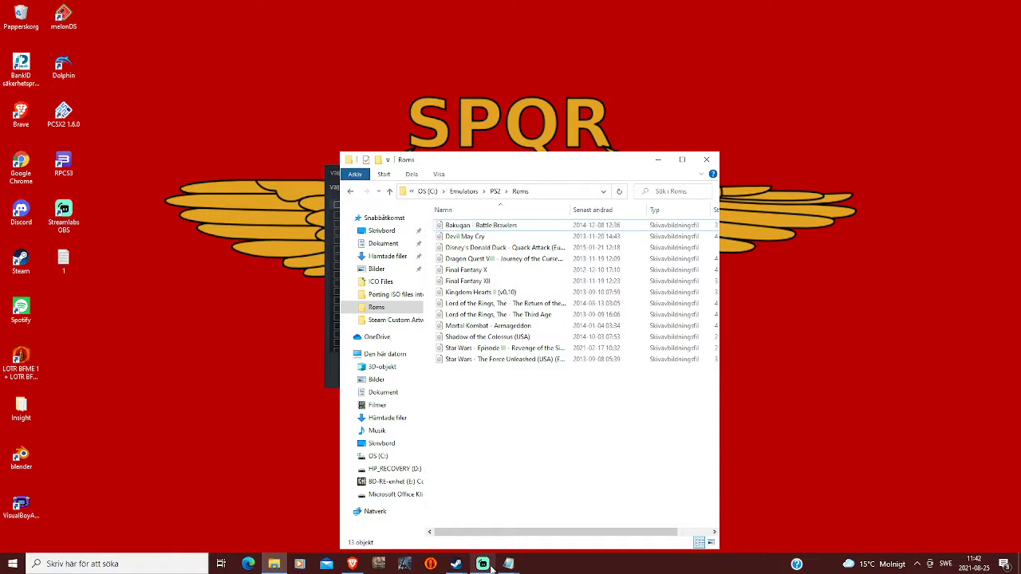
{"action": "left_click", "coordinate": [484, 564]}
{"action": "mouse_move", "coordinate": [509, 564]}
{"action": "left_click", "coordinate": [540, 507]}
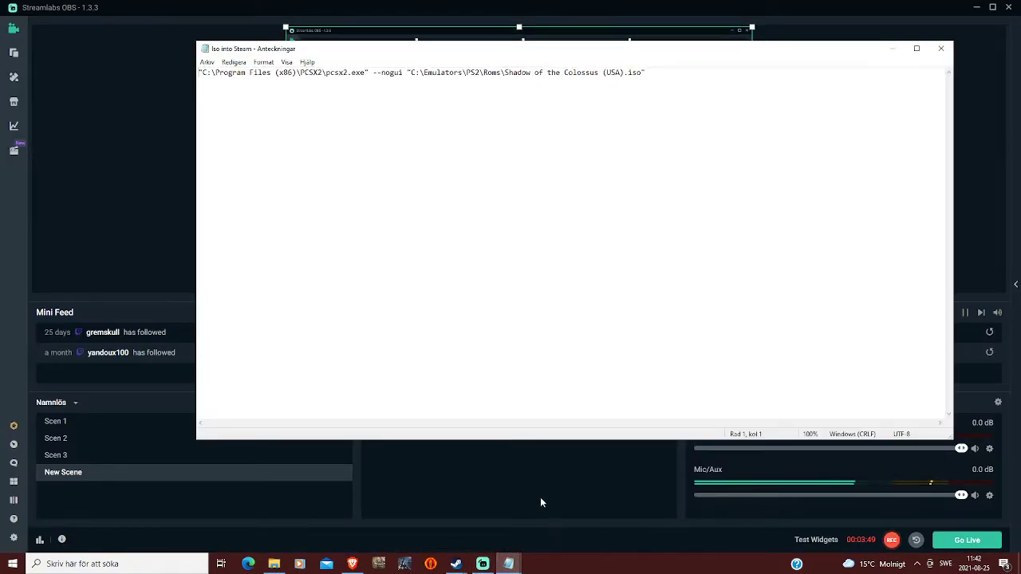
{"action": "left_click", "coordinate": [973, 11]}
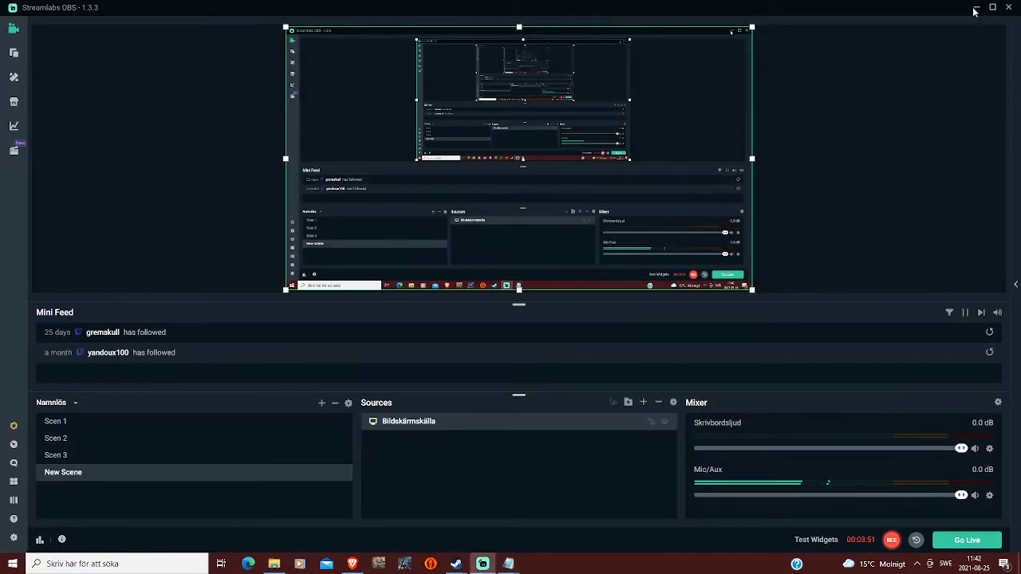
{"action": "left_click", "coordinate": [975, 10]}
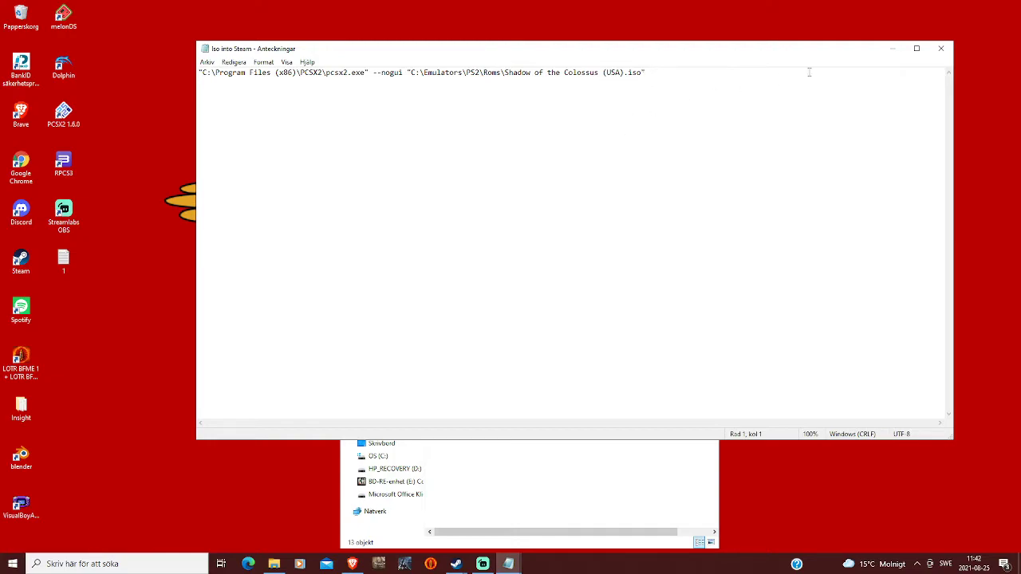
{"action": "left_click", "coordinate": [891, 48]}
{"action": "mouse_move", "coordinate": [507, 567]}
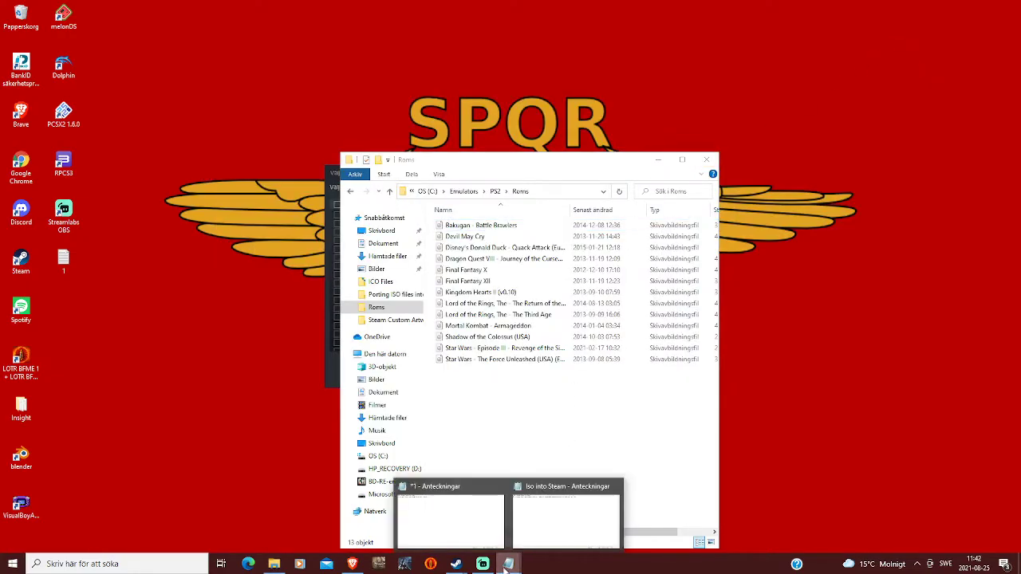
{"action": "left_click", "coordinate": [450, 515]}
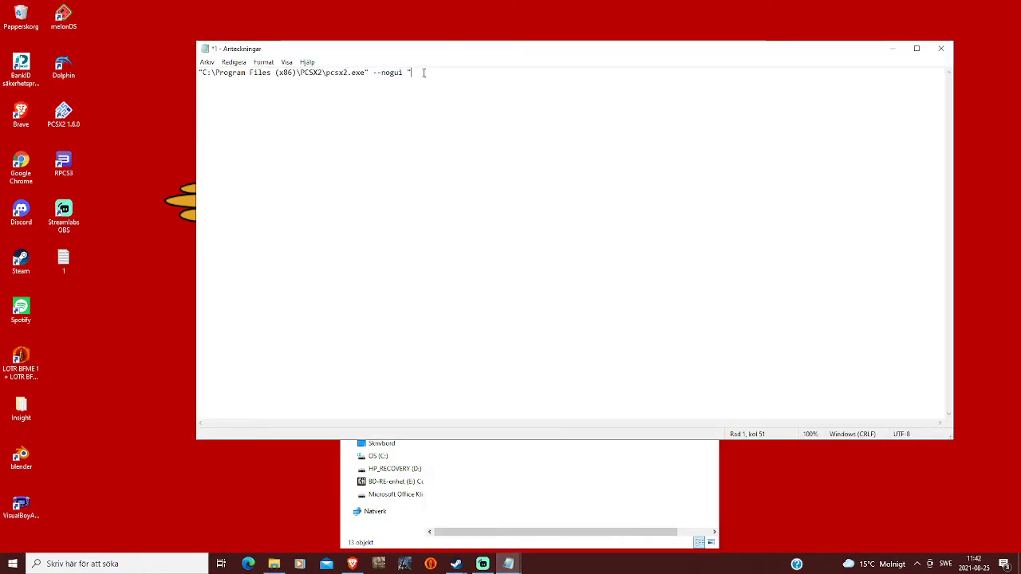
Paste C:\Emulators\PS2\Roms after the opening quote and add a trailing backslash
{"action": "key", "text": "ctrl+v"}
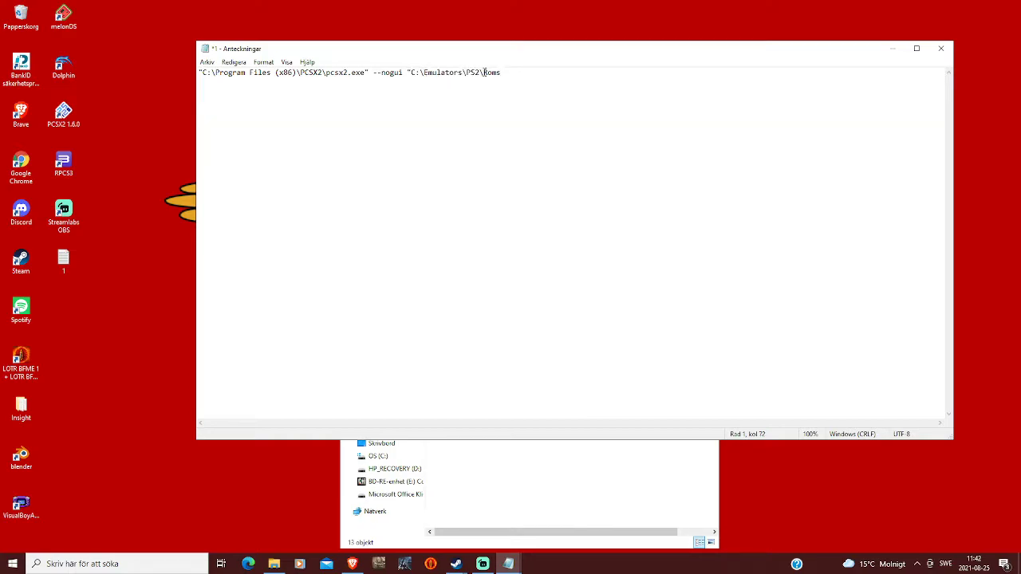
{"action": "left_click_drag", "start_coordinate": [483, 72], "coordinate": [479, 72]}
{"action": "key", "text": "ctrl+c"}
{"action": "left_click", "coordinate": [509, 73]}
{"action": "key", "text": "ctrl+v"}
{"action": "mouse_move", "coordinate": [509, 563]}
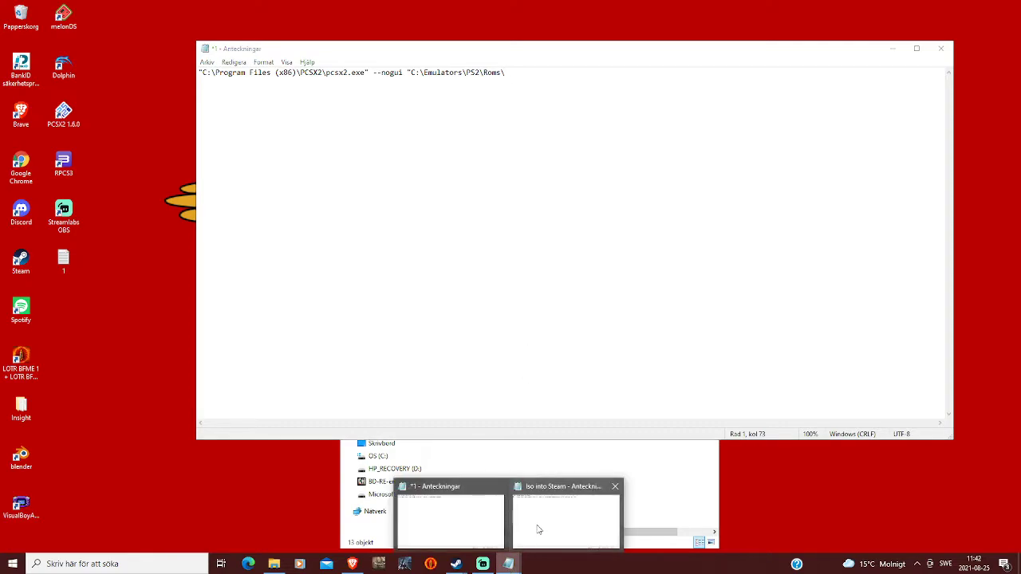
{"action": "left_click", "coordinate": [539, 528]}
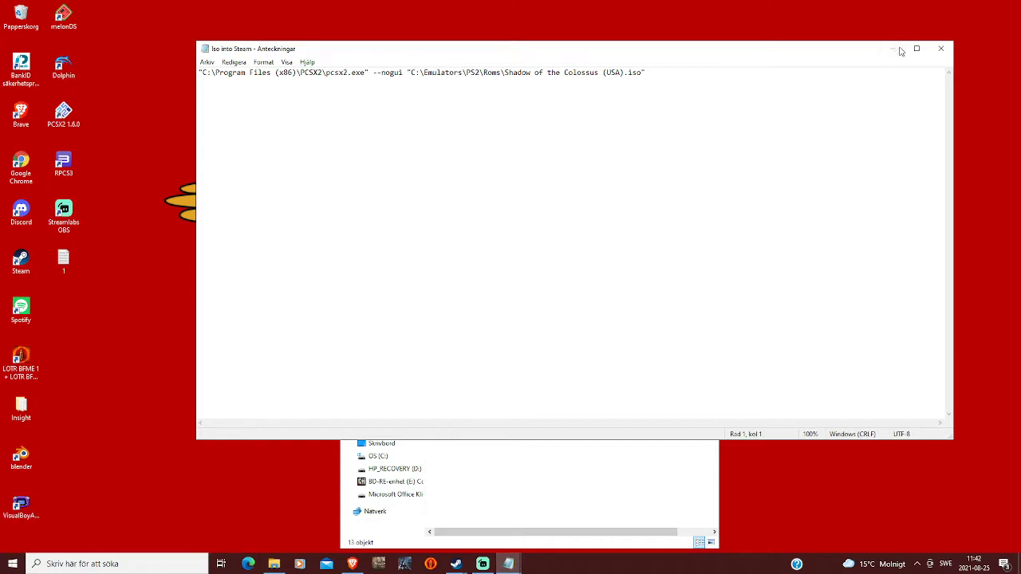
{"action": "key", "text": "alt+Tab"}
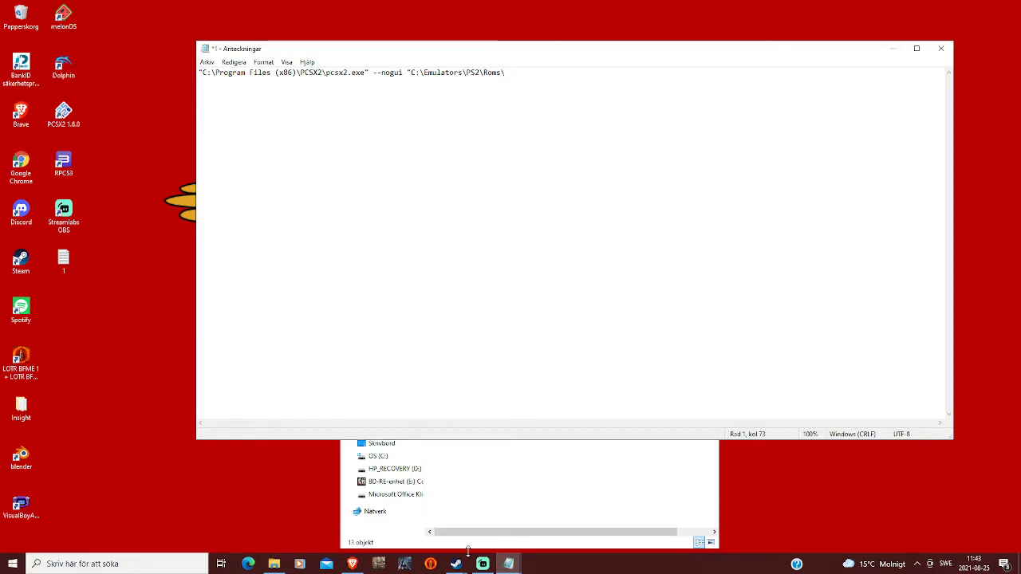
Copy the Final Fantasy X image's file name via Rename in the Roms folder
{"action": "left_click", "coordinate": [279, 566]}
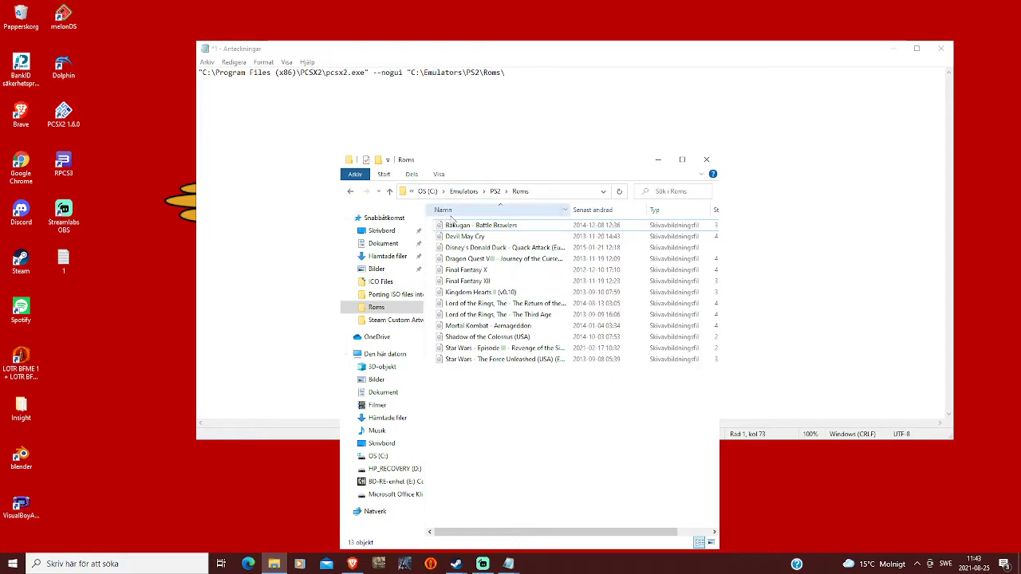
{"action": "left_click", "coordinate": [461, 274]}
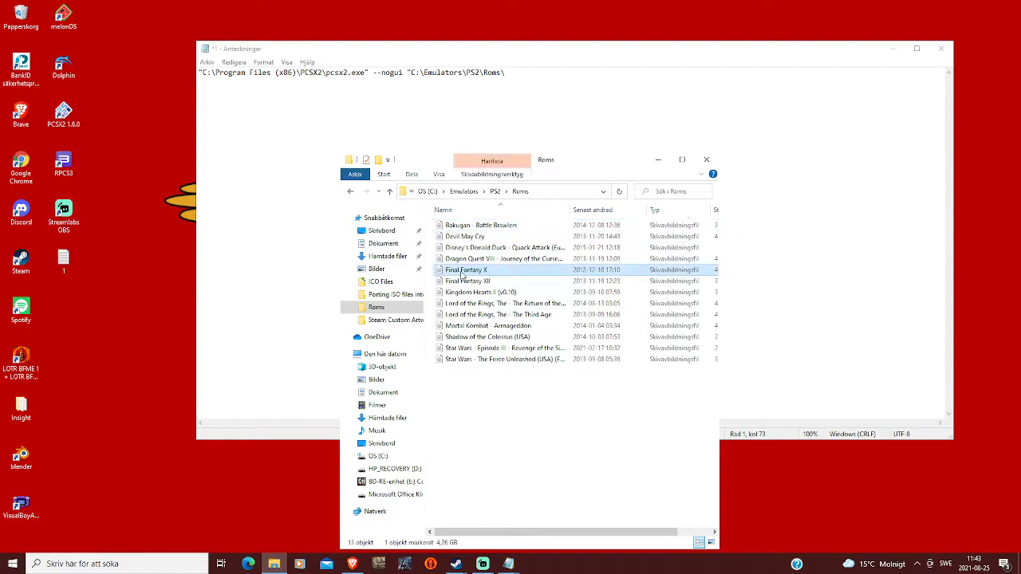
{"action": "right_click", "coordinate": [461, 273]}
{"action": "left_click", "coordinate": [492, 524]}
{"action": "key", "text": "ctrl+c"}
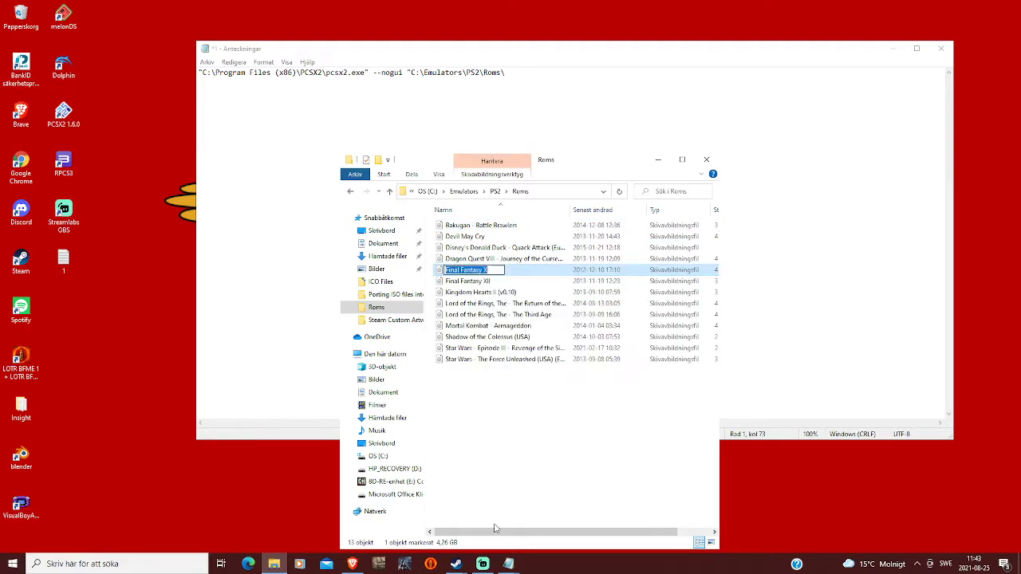
{"action": "left_click", "coordinate": [517, 415]}
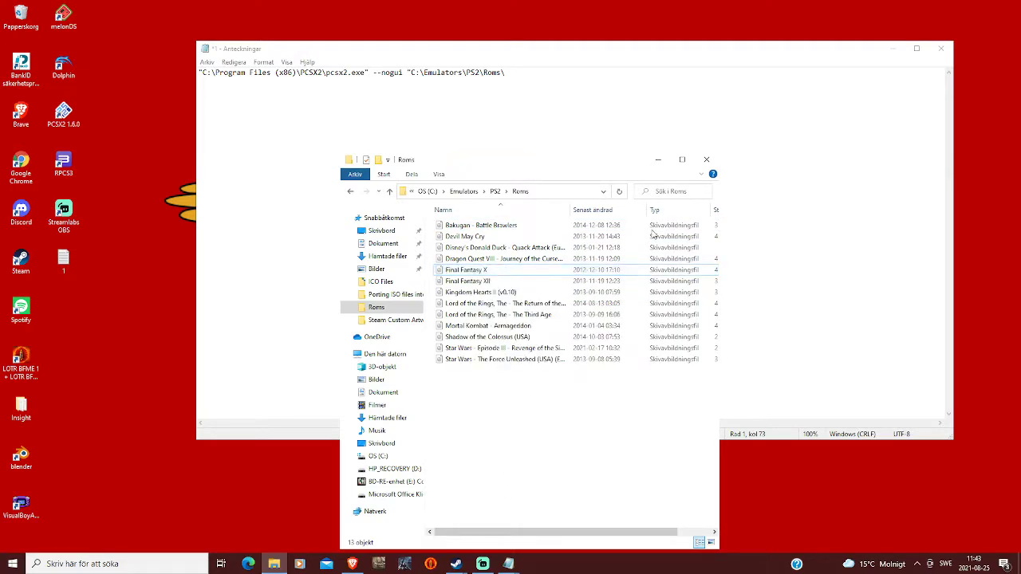
{"action": "left_click", "coordinate": [660, 162]}
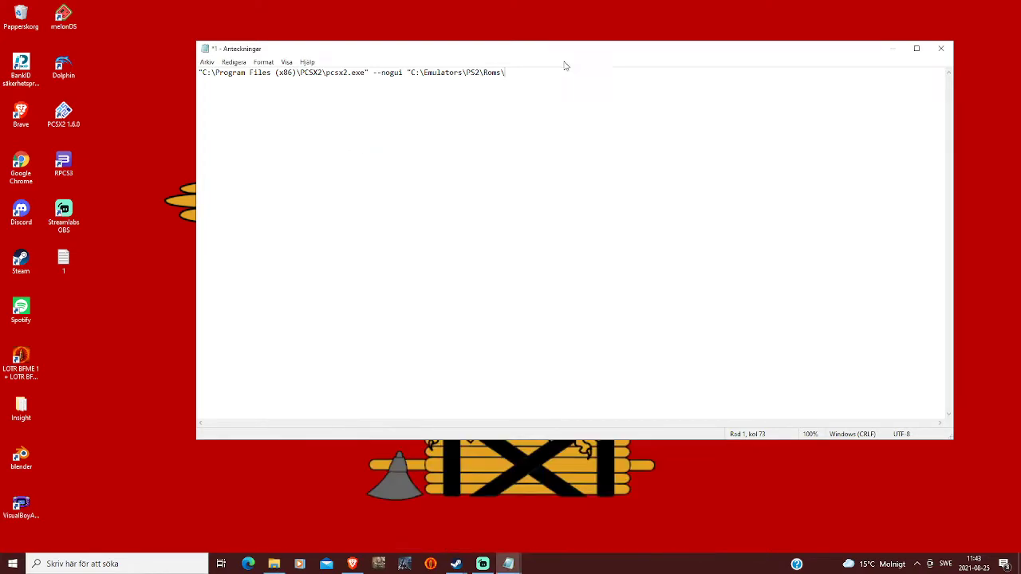
Append Final Fantasy X.iso" to the command, save file 1, and select the whole line
{"action": "key", "text": "ctrl+v"}
{"action": "left_click", "coordinate": [273, 564]}
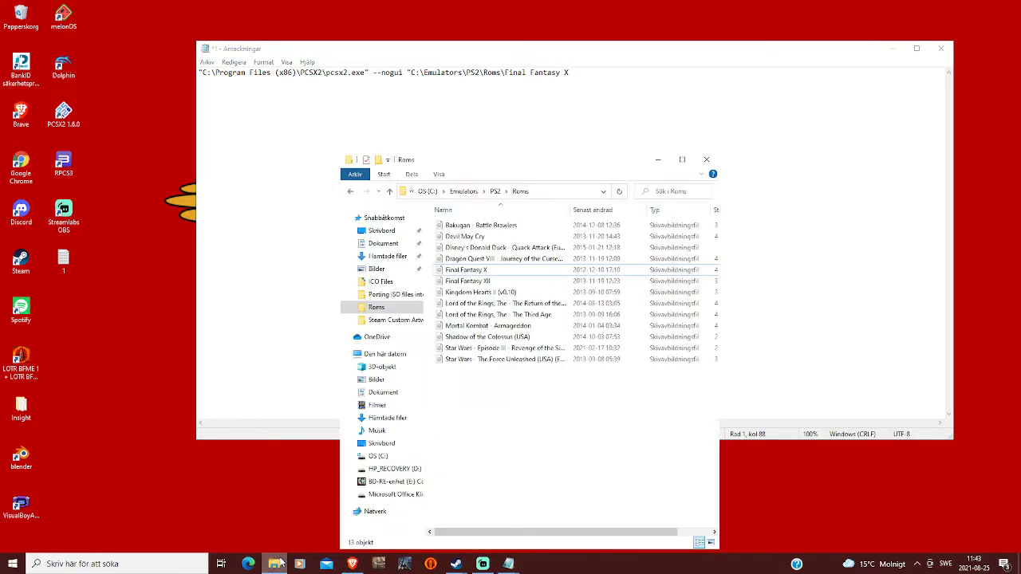
{"action": "left_click", "coordinate": [657, 160]}
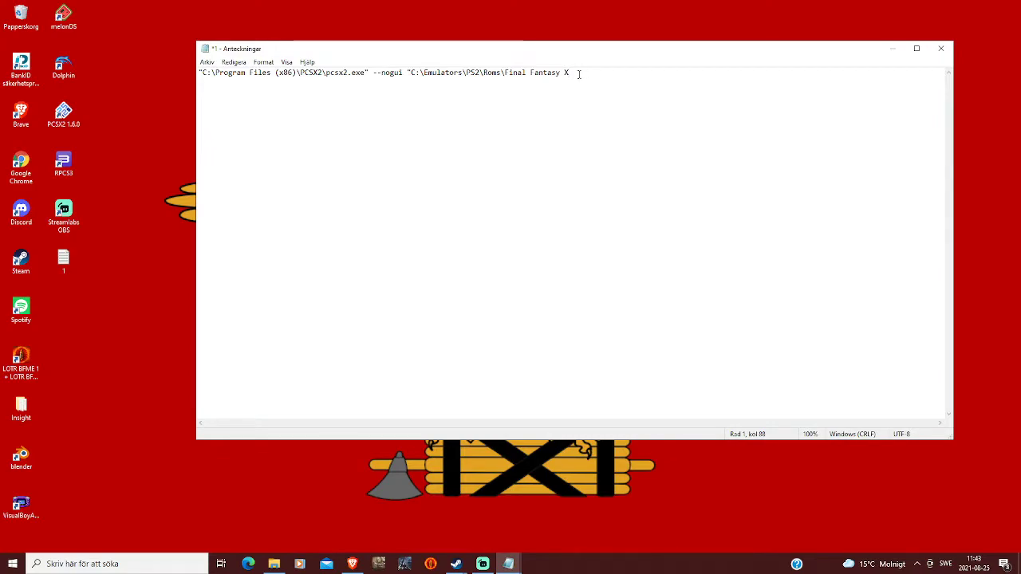
{"action": "type", "text": ".iso"}
{"action": "mouse_move", "coordinate": [506, 560]}
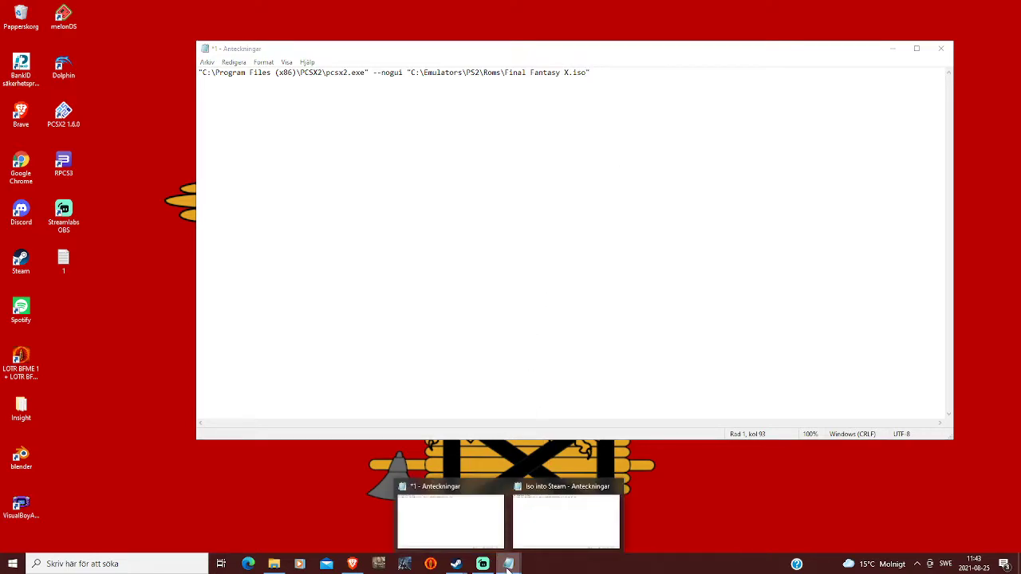
{"action": "left_click", "coordinate": [538, 514]}
{"action": "left_click", "coordinate": [891, 49]}
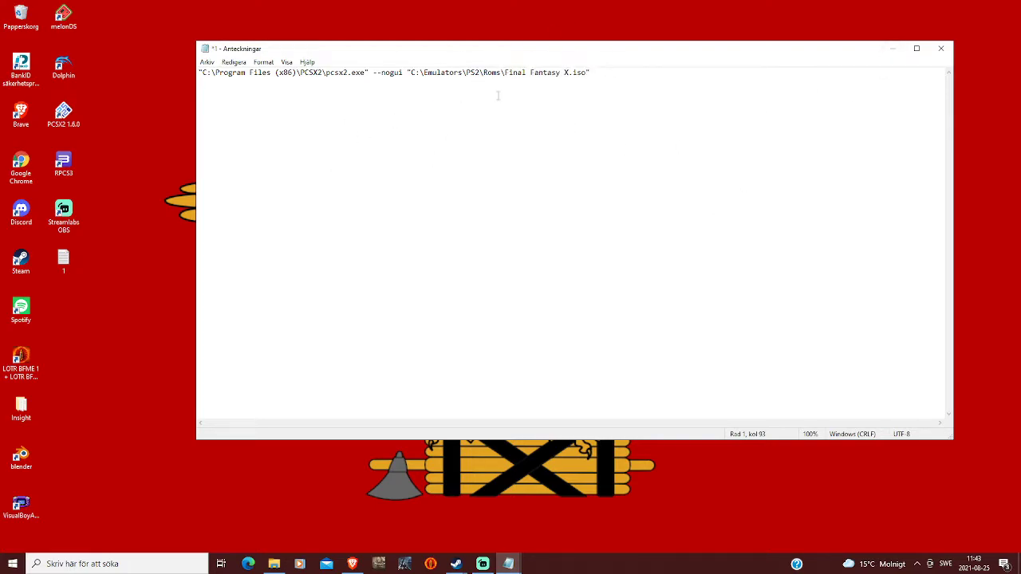
{"action": "key", "text": "ctrl+s"}
{"action": "left_click_drag", "start_coordinate": [605, 73], "coordinate": [203, 73]}
{"action": "left_click_drag", "start_coordinate": [596, 73], "coordinate": [199, 72]}
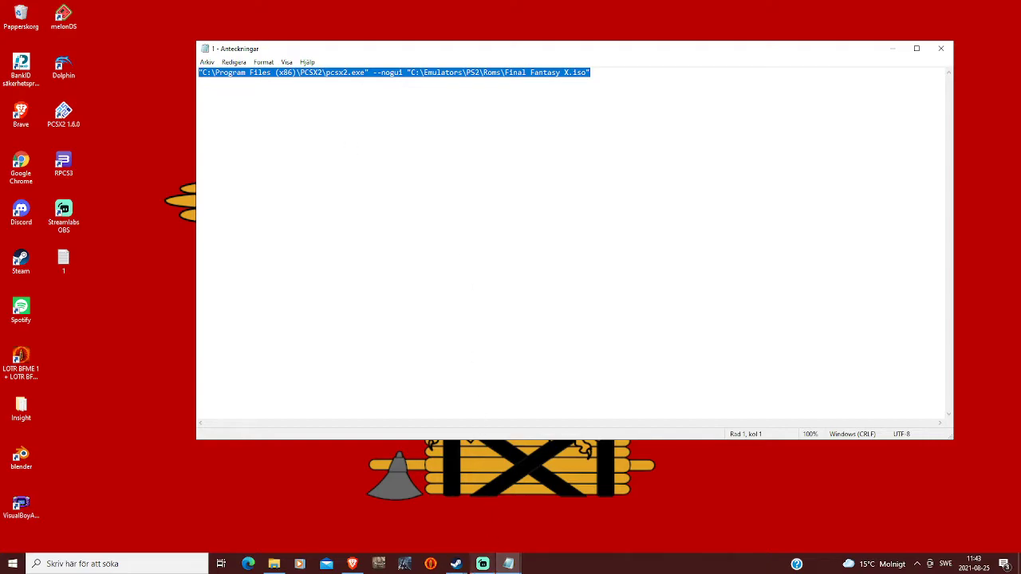
Return to Steam's program picker and browse the C: drive into Emulators\PS2
{"action": "left_click", "coordinate": [455, 564]}
{"action": "left_click", "coordinate": [486, 520]}
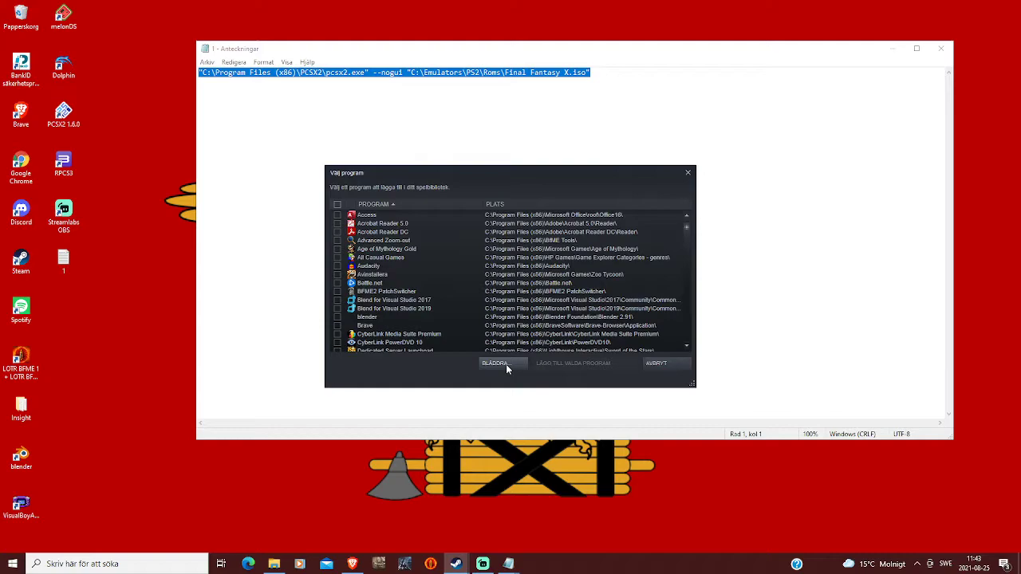
{"action": "left_click", "coordinate": [506, 364]}
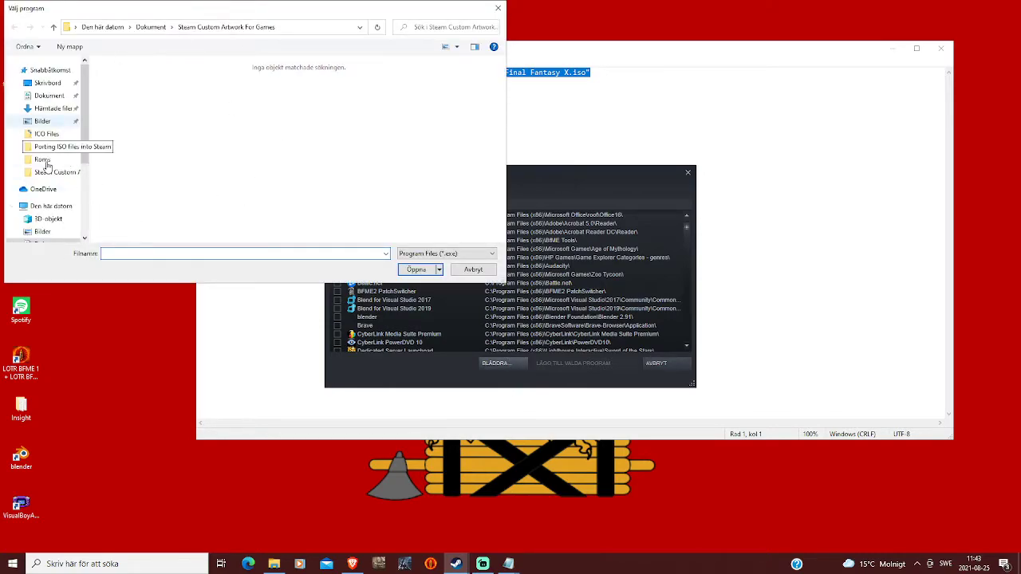
{"action": "scroll", "coordinate": [88, 149], "scroll_direction": "down", "scroll_amount": 1}
{"action": "left_click_drag", "start_coordinate": [87, 149], "coordinate": [84, 211]}
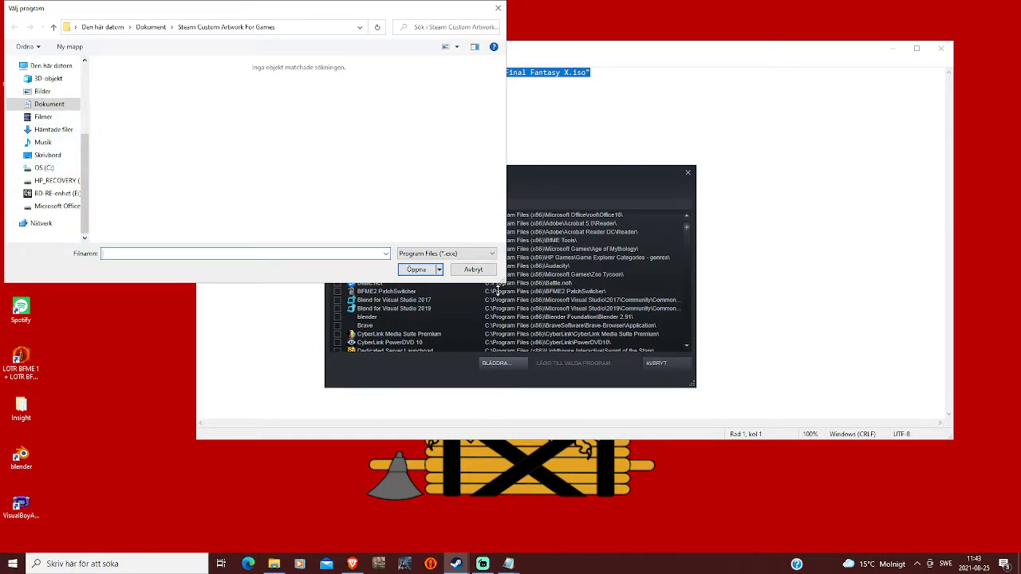
{"action": "left_click", "coordinate": [44, 167]}
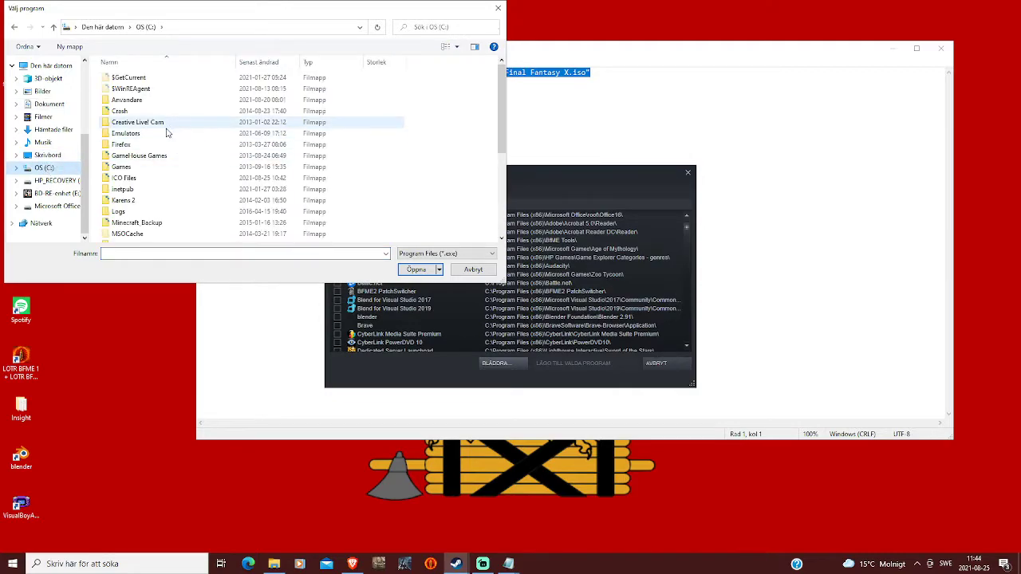
{"action": "double_click", "coordinate": [159, 133]}
{"action": "double_click", "coordinate": [125, 114]}
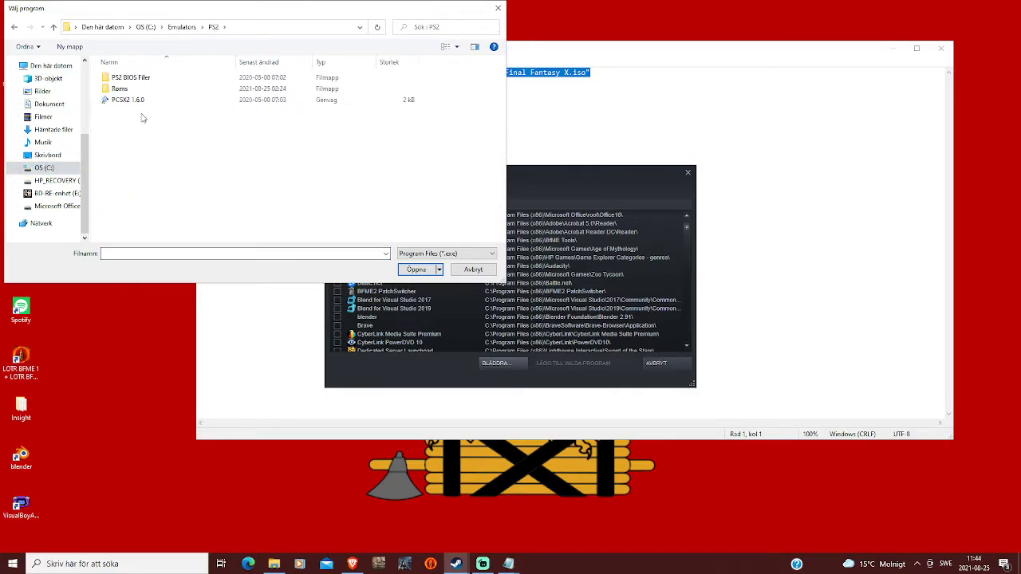
Pick pcsx2 from C:\Program Files (x86)\PCSX2 and add it to the library
{"action": "left_click", "coordinate": [44, 167]}
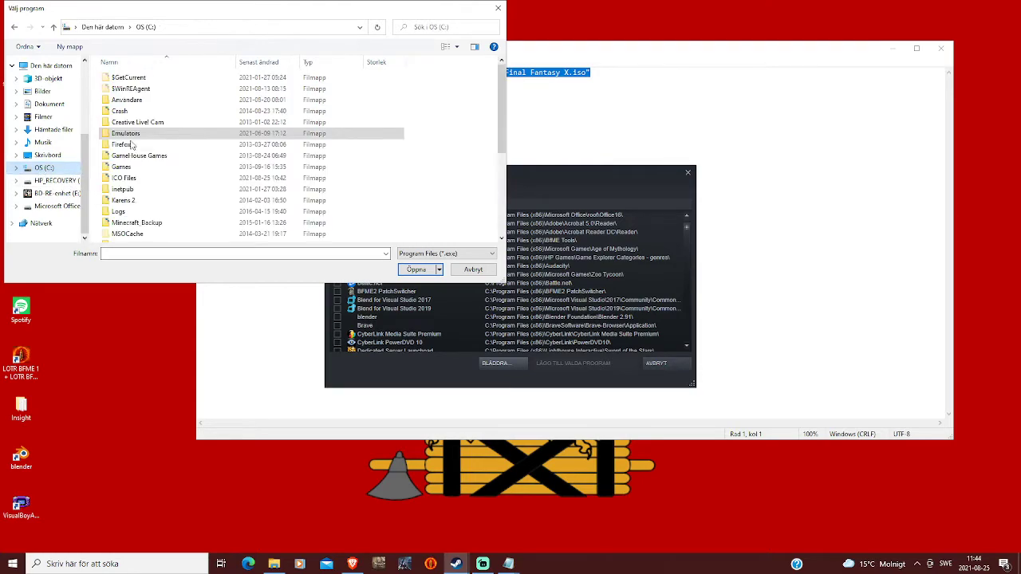
{"action": "scroll", "coordinate": [112, 165], "scroll_direction": "down", "scroll_amount": 8}
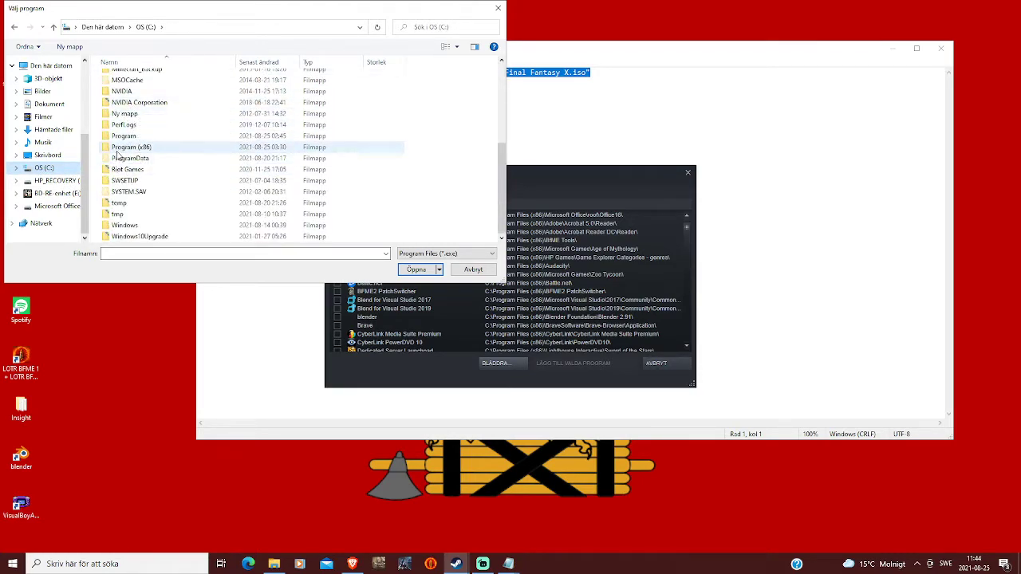
{"action": "left_click", "coordinate": [133, 149]}
{"action": "double_click", "coordinate": [132, 149]}
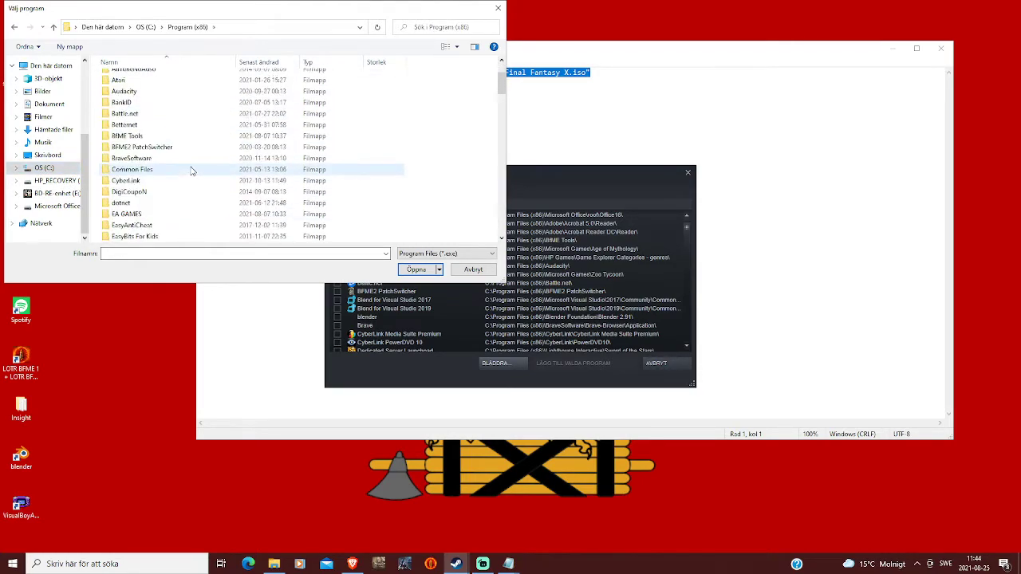
{"action": "scroll", "coordinate": [196, 159], "scroll_direction": "down", "scroll_amount": 10}
{"action": "scroll", "coordinate": [207, 139], "scroll_direction": "down", "scroll_amount": 5}
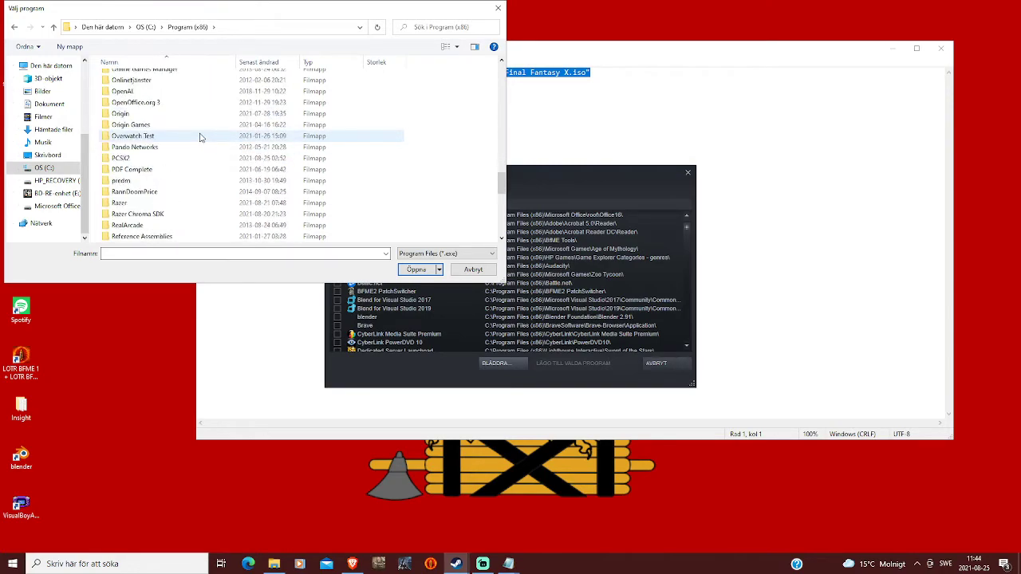
{"action": "double_click", "coordinate": [143, 161]}
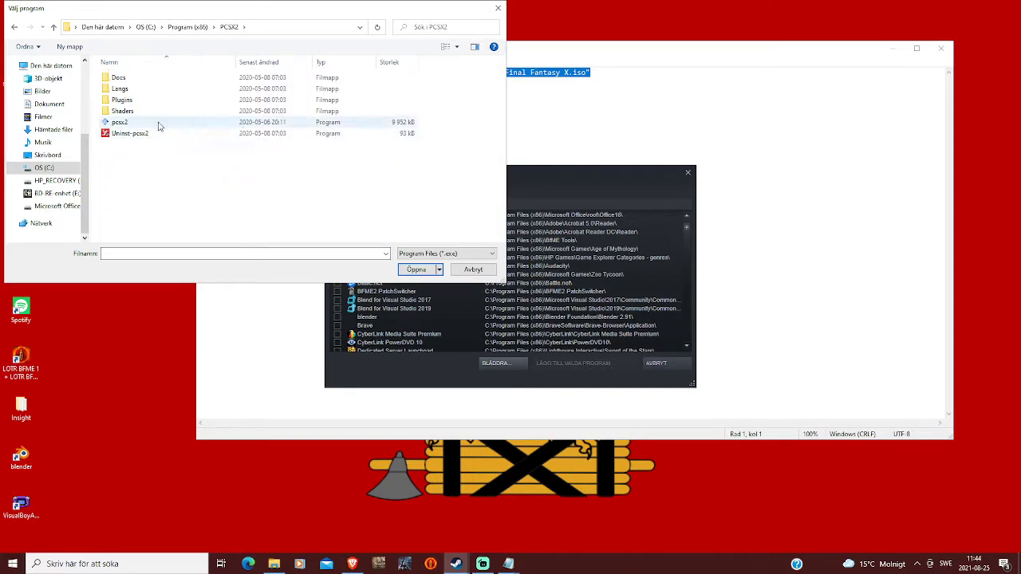
{"action": "left_click", "coordinate": [157, 125]}
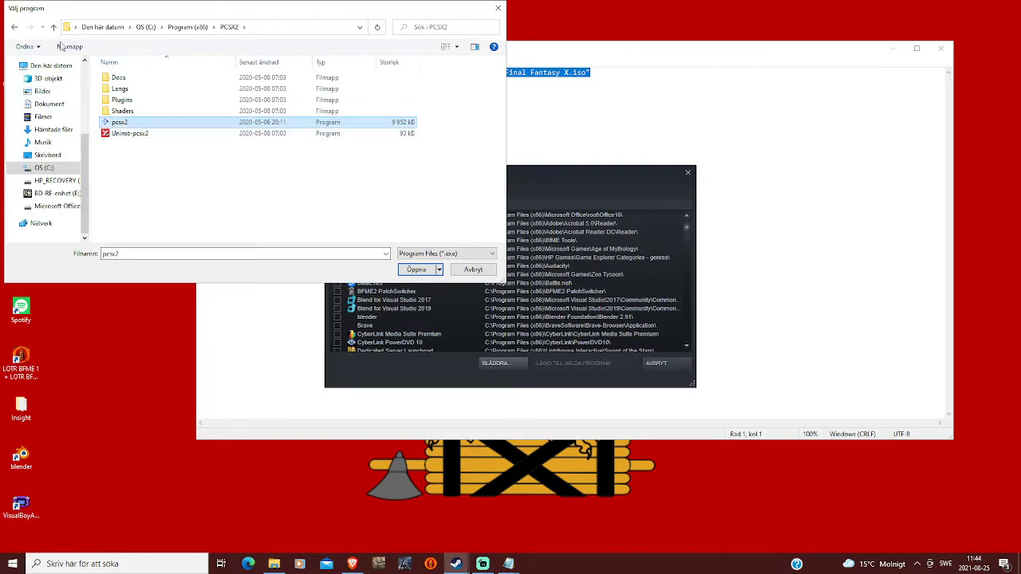
{"action": "left_click", "coordinate": [416, 269]}
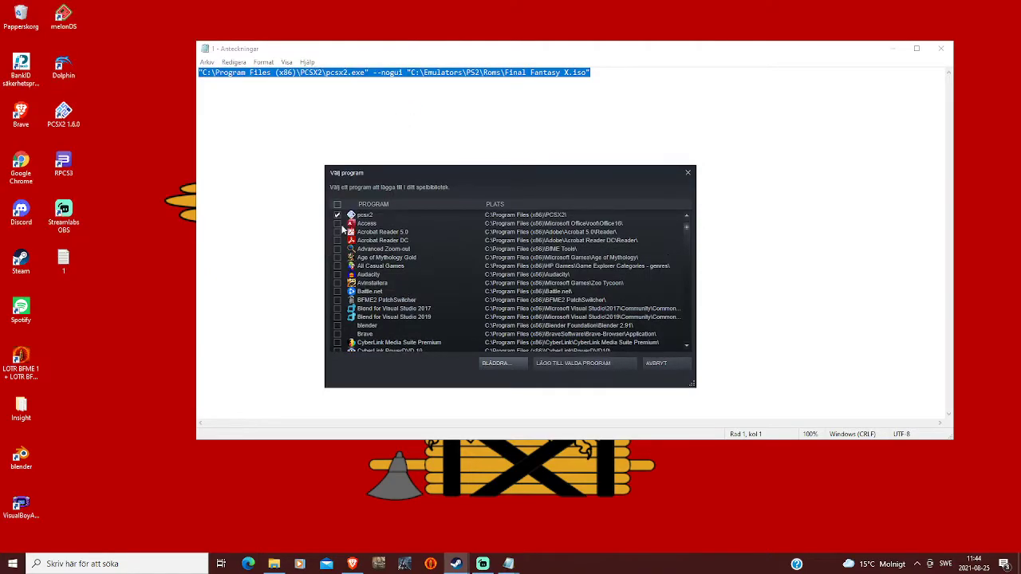
{"action": "left_click", "coordinate": [585, 362]}
Open the Properties of the new pcsx2 library entry
{"action": "left_click", "coordinate": [455, 564]}
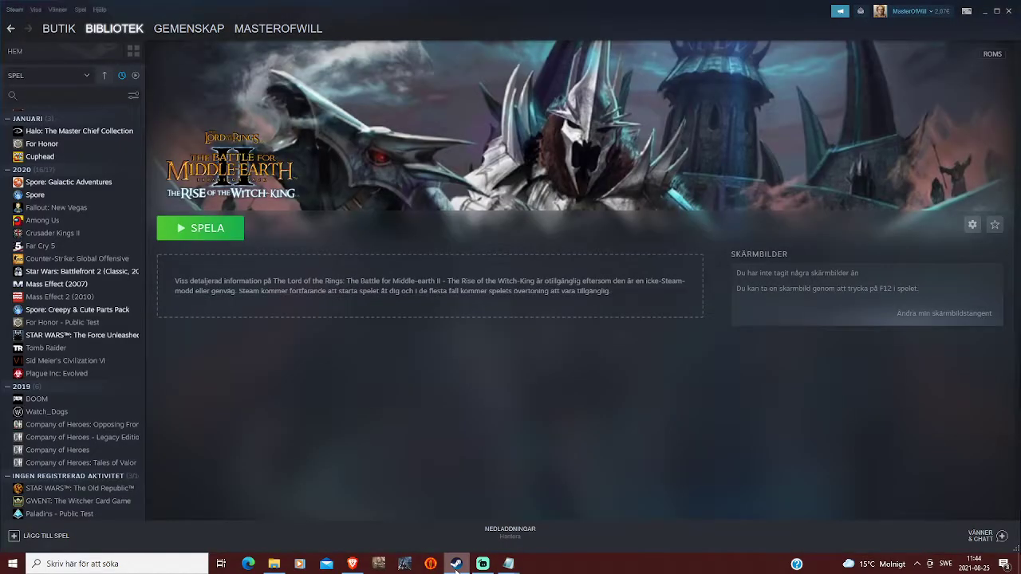
{"action": "left_click", "coordinate": [64, 476]}
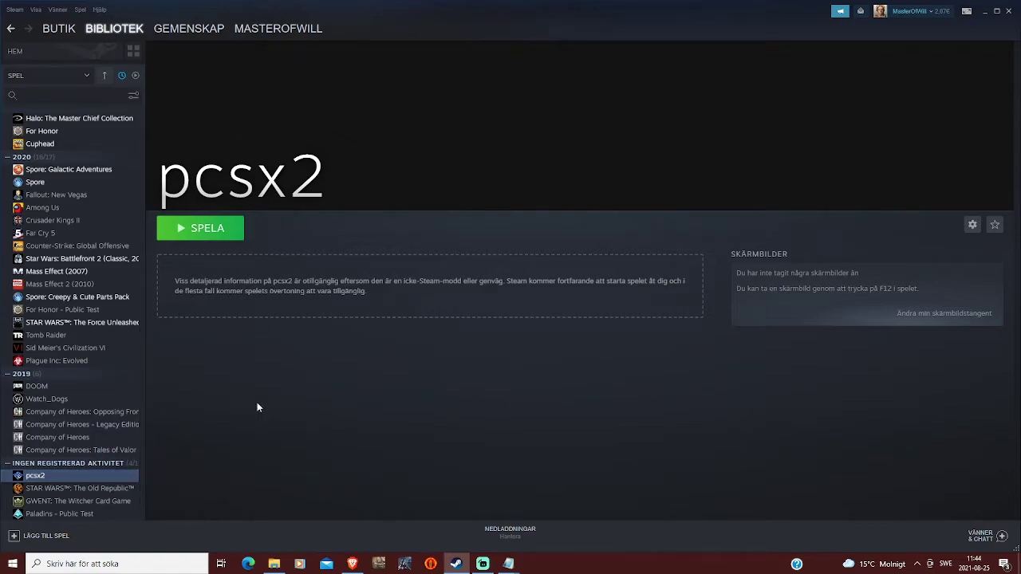
{"action": "right_click", "coordinate": [34, 476]}
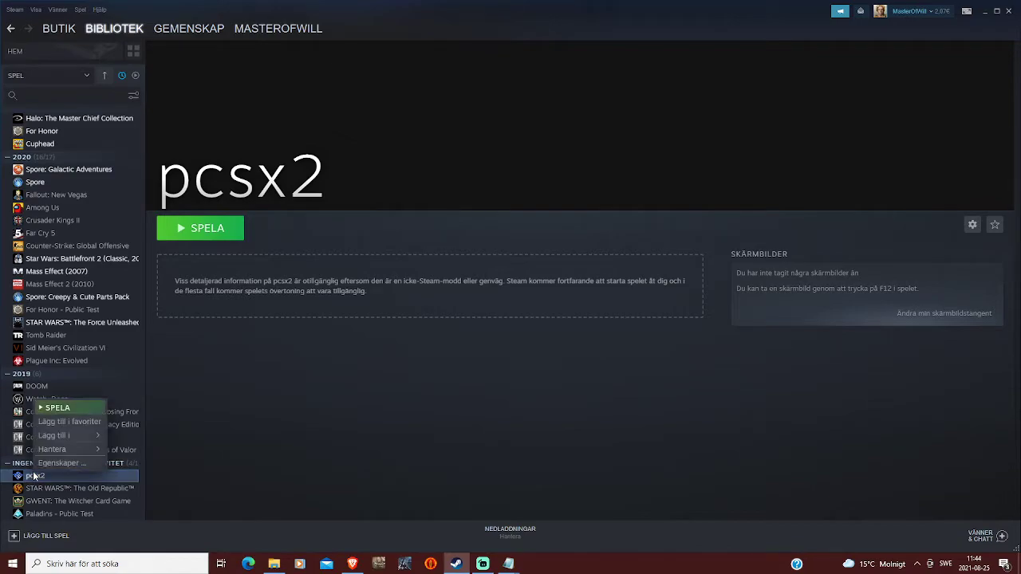
{"action": "left_click", "coordinate": [50, 464]}
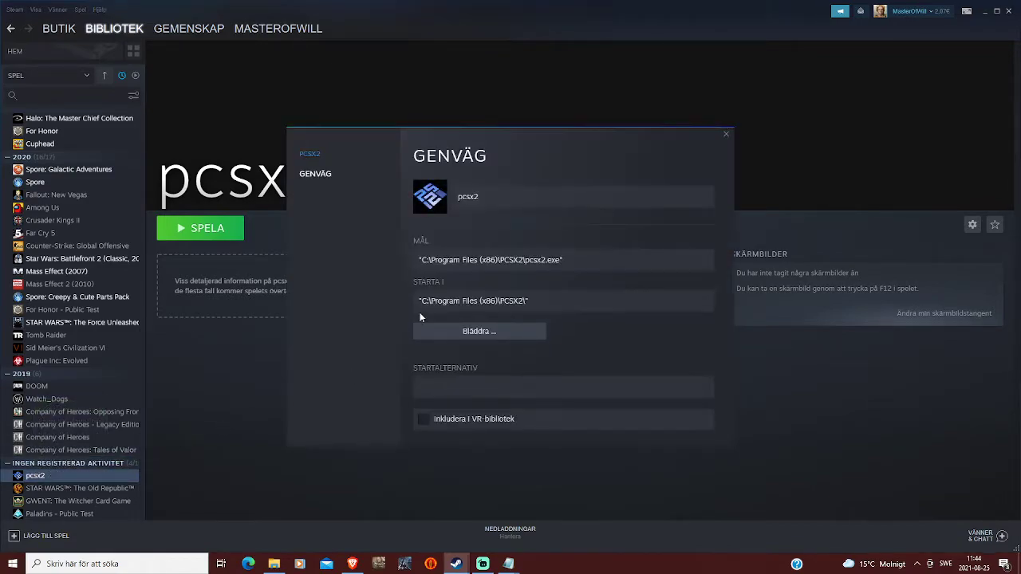
Replace the Target with the pasted pcsx2.exe --nogui Final Fantasy X.iso command and close Properties
{"action": "left_click", "coordinate": [610, 263]}
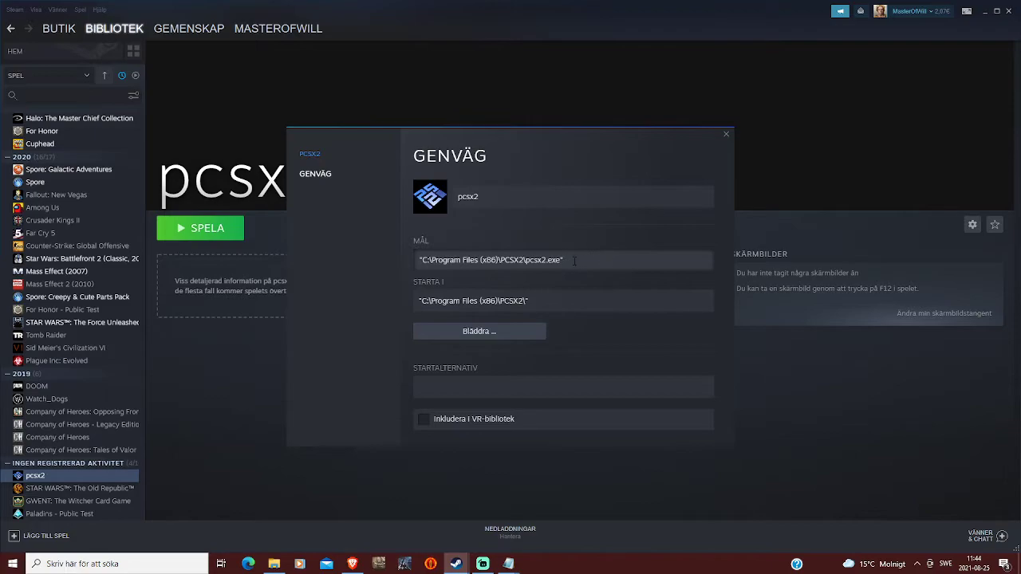
{"action": "left_click_drag", "start_coordinate": [575, 261], "coordinate": [420, 265]}
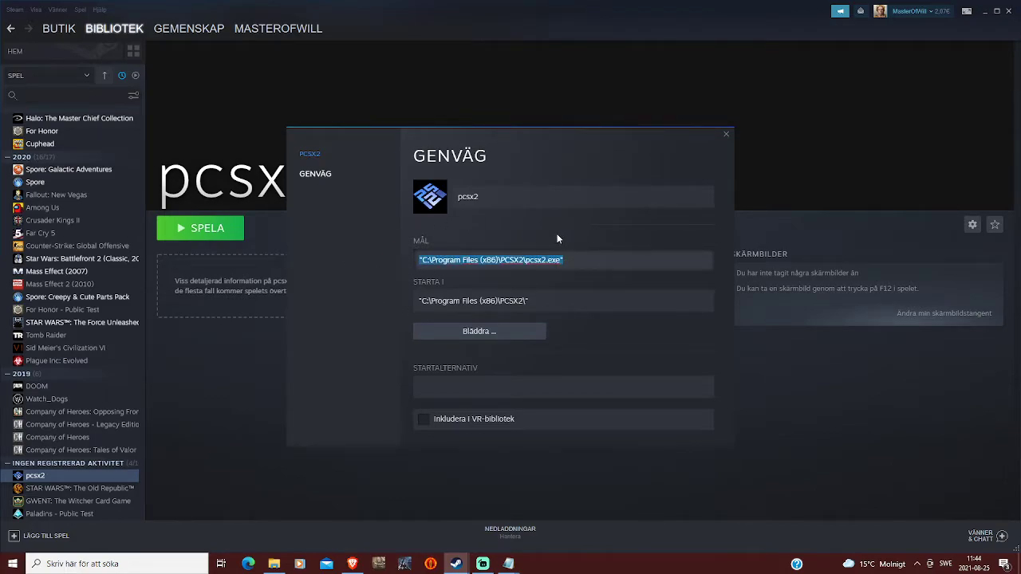
{"action": "key", "text": "BackSpace"}
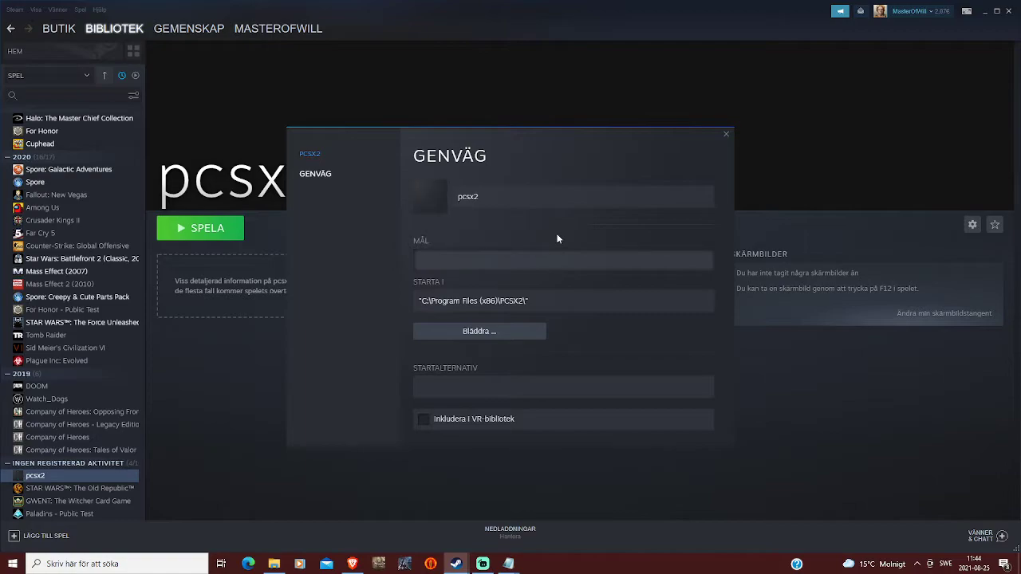
{"action": "key", "text": "ctrl+v"}
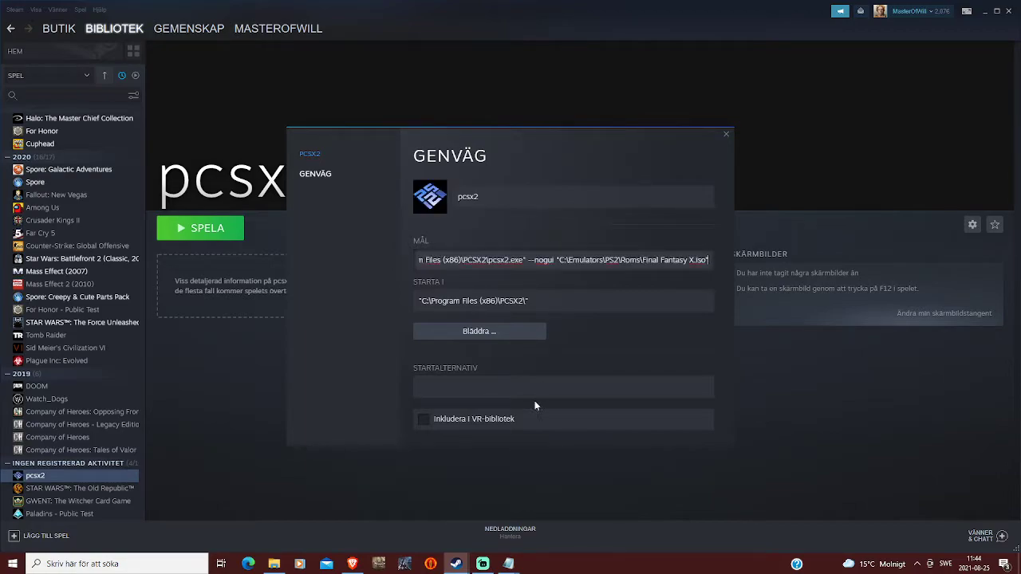
{"action": "mouse_move", "coordinate": [508, 563]}
{"action": "left_click", "coordinate": [475, 530]}
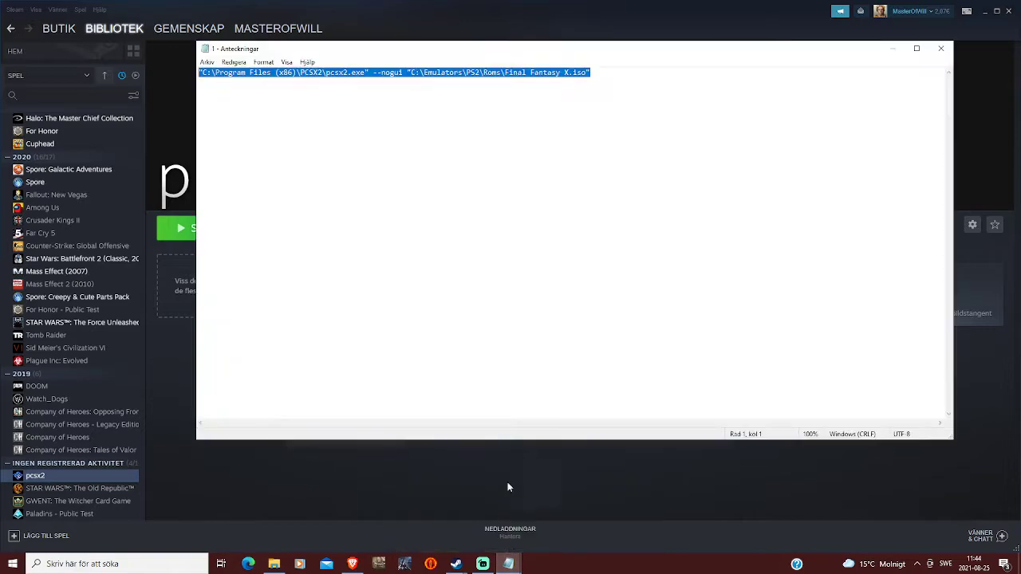
{"action": "left_click", "coordinate": [454, 107]}
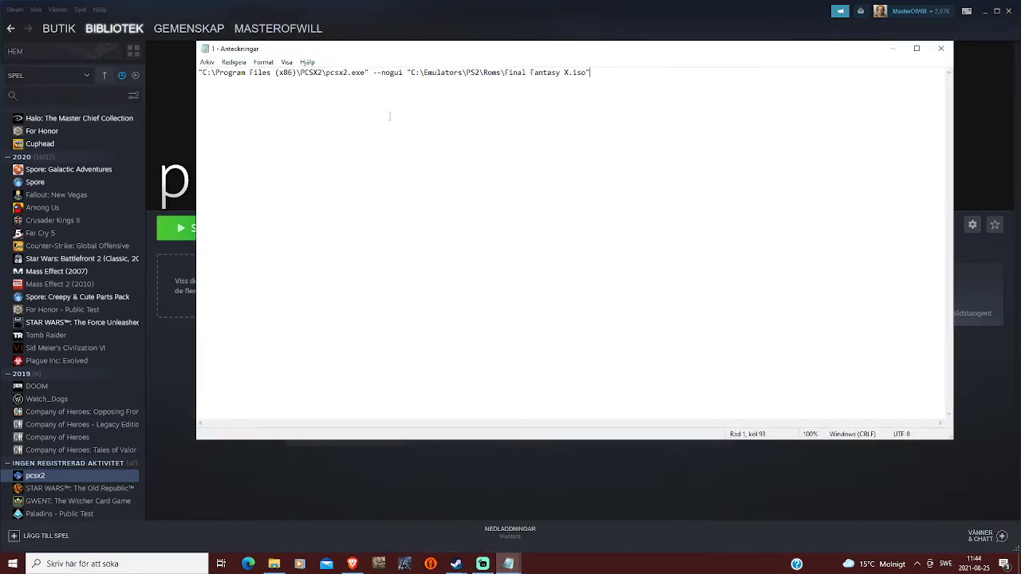
{"action": "left_click", "coordinate": [892, 48]}
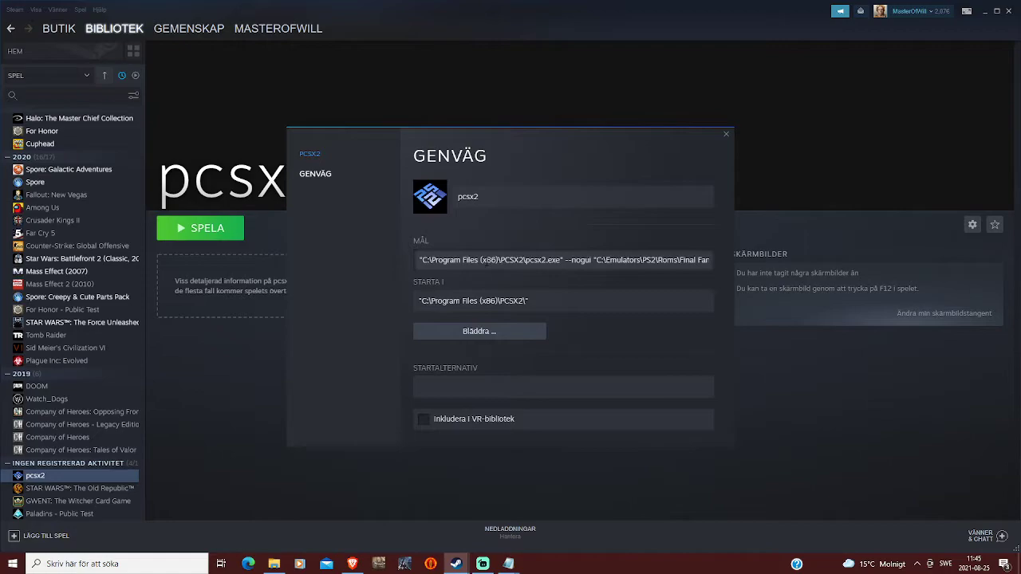
{"action": "left_click", "coordinate": [726, 135]}
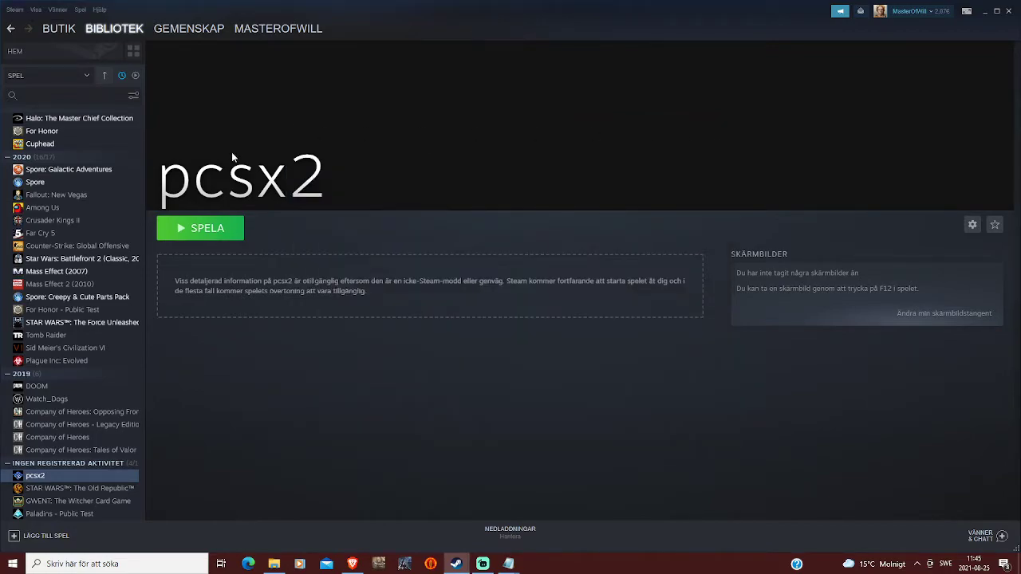
{"action": "left_click", "coordinate": [218, 237]}
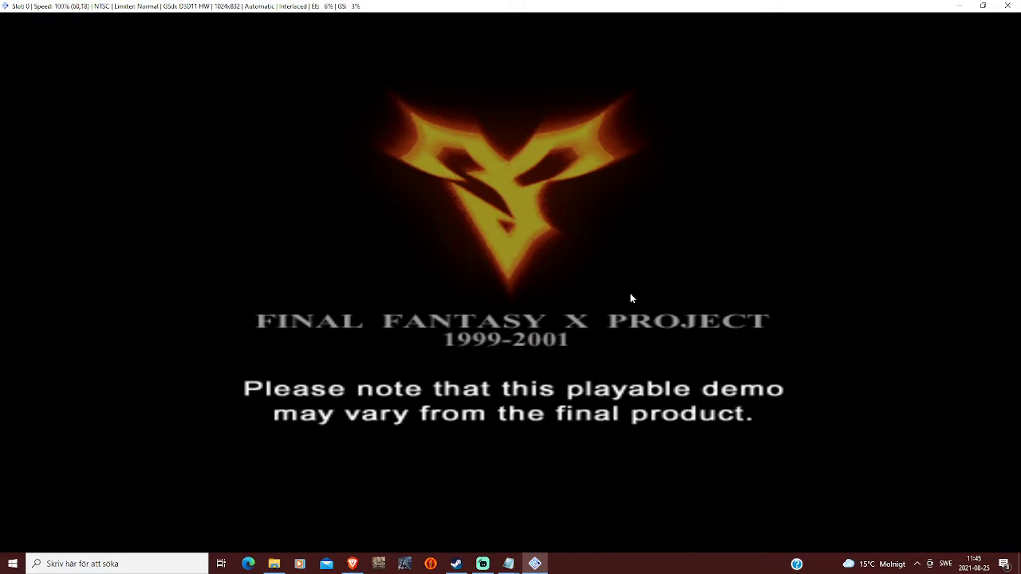
{"action": "left_click", "coordinate": [1003, 8]}
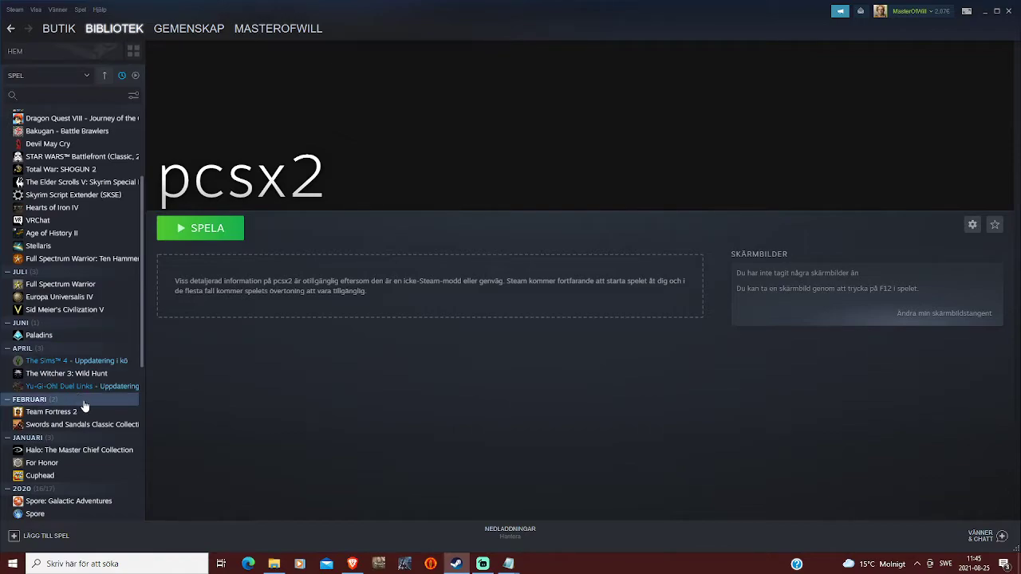
{"action": "scroll", "coordinate": [84, 404], "scroll_direction": "down", "scroll_amount": 4}
Open the Properties of the pcsx2 shortcut
{"action": "scroll", "coordinate": [84, 405], "scroll_direction": "up", "scroll_amount": 2}
{"action": "scroll", "coordinate": [81, 403], "scroll_direction": "up", "scroll_amount": 4}
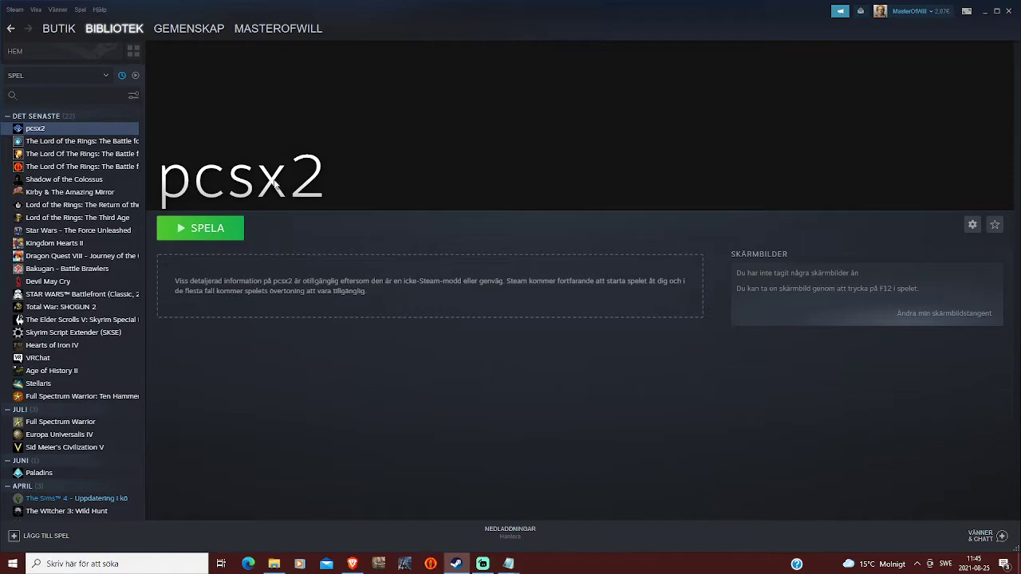
{"action": "right_click", "coordinate": [83, 131]}
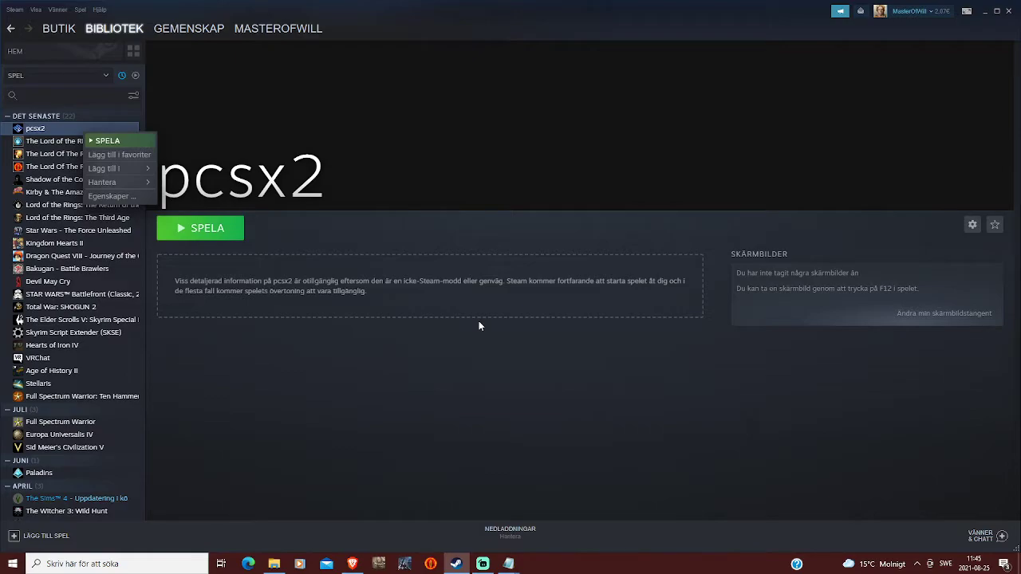
{"action": "left_click", "coordinate": [124, 196]}
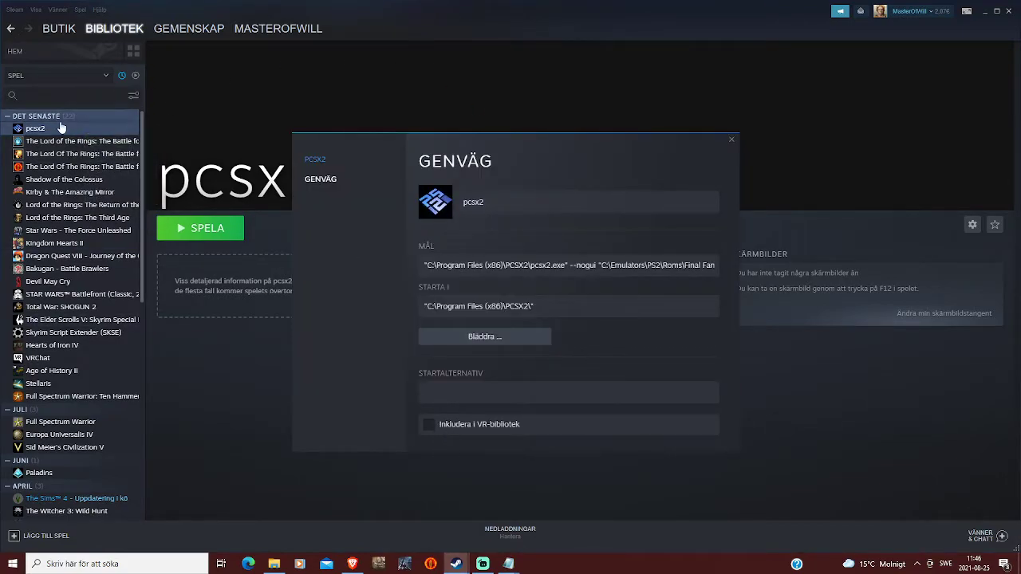
Name the shortcut 'Final Fantasy X' using the target's file name, then close Properties
{"action": "left_click", "coordinate": [500, 210]}
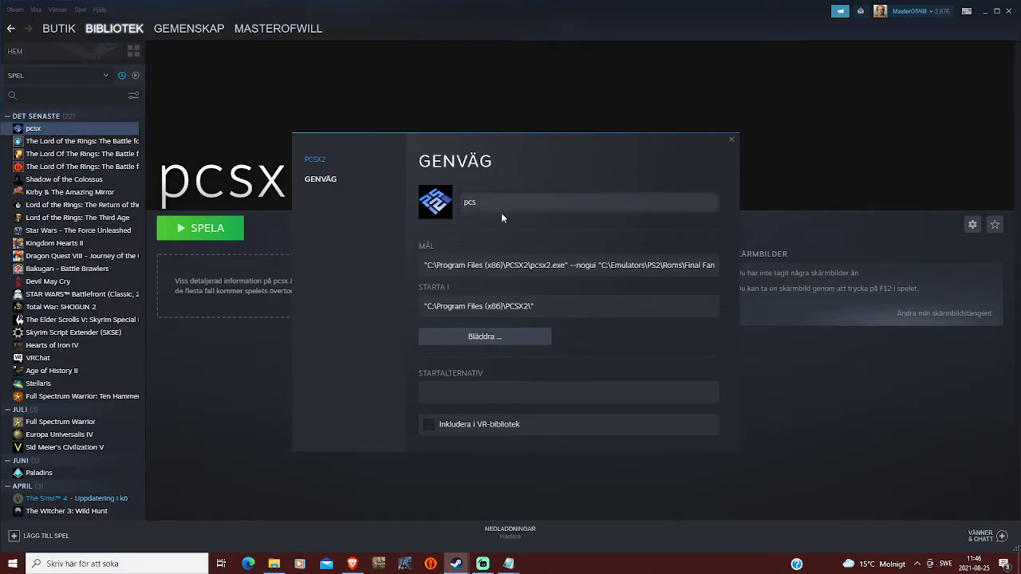
{"action": "key", "text": "BackSpace"}
{"action": "key", "text": "BackSpace"}
{"action": "key", "text": "BackSpace"}
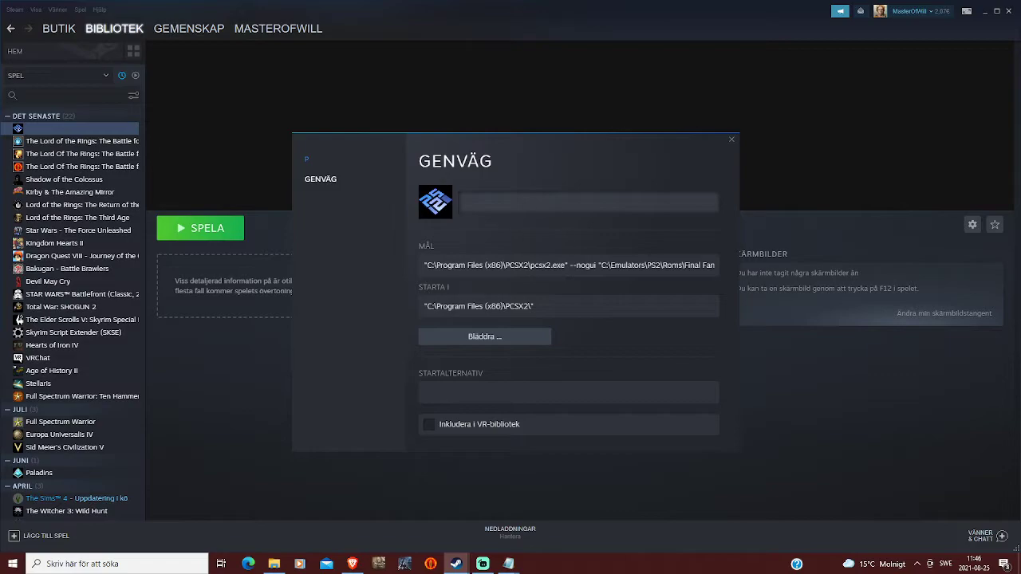
{"action": "left_click_drag", "start_coordinate": [683, 266], "coordinate": [721, 269]}
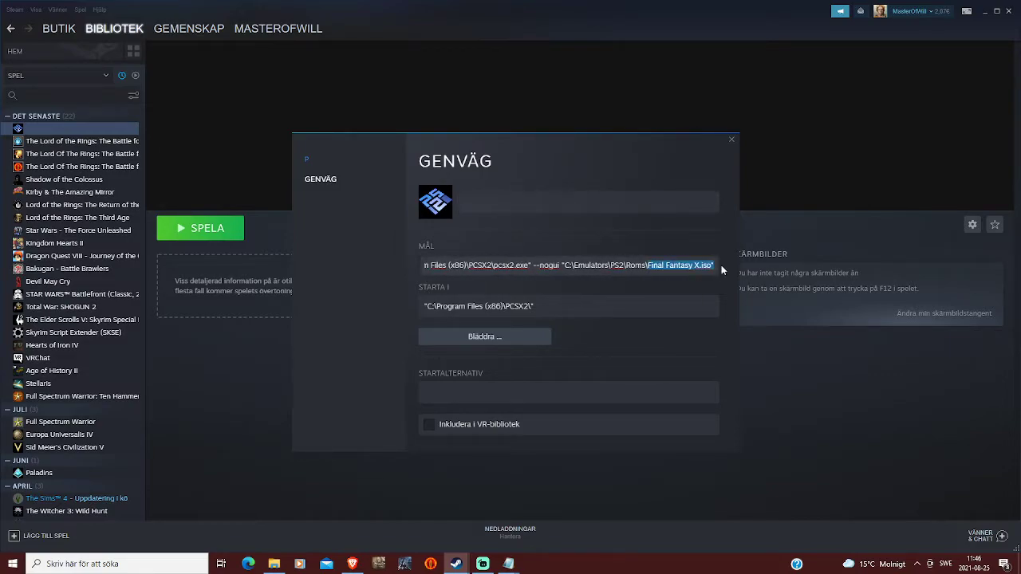
{"action": "key", "text": "ctrl+c"}
{"action": "left_click", "coordinate": [590, 203]}
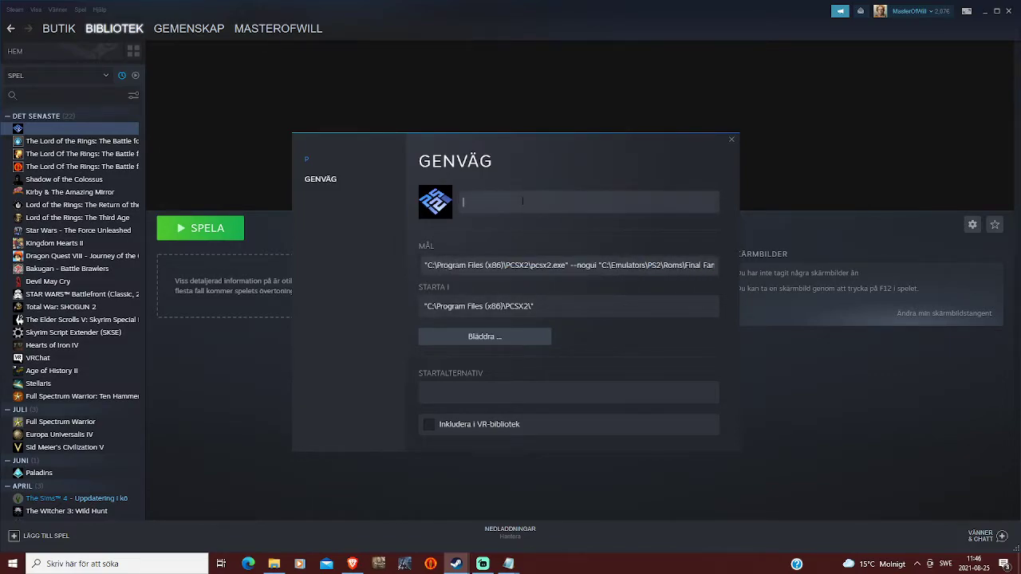
{"action": "key", "text": "ctrl+v"}
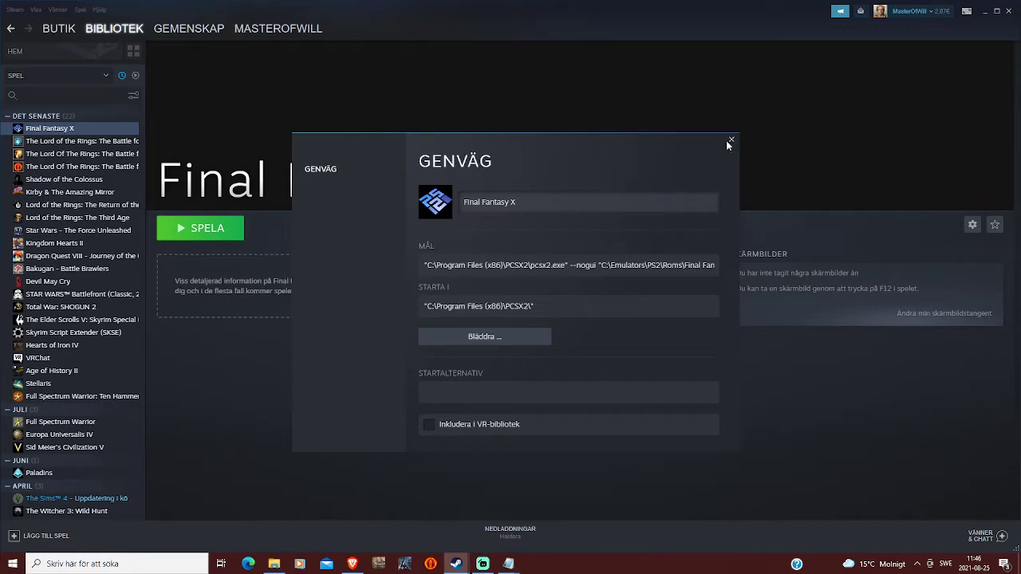
{"action": "left_click", "coordinate": [729, 141]}
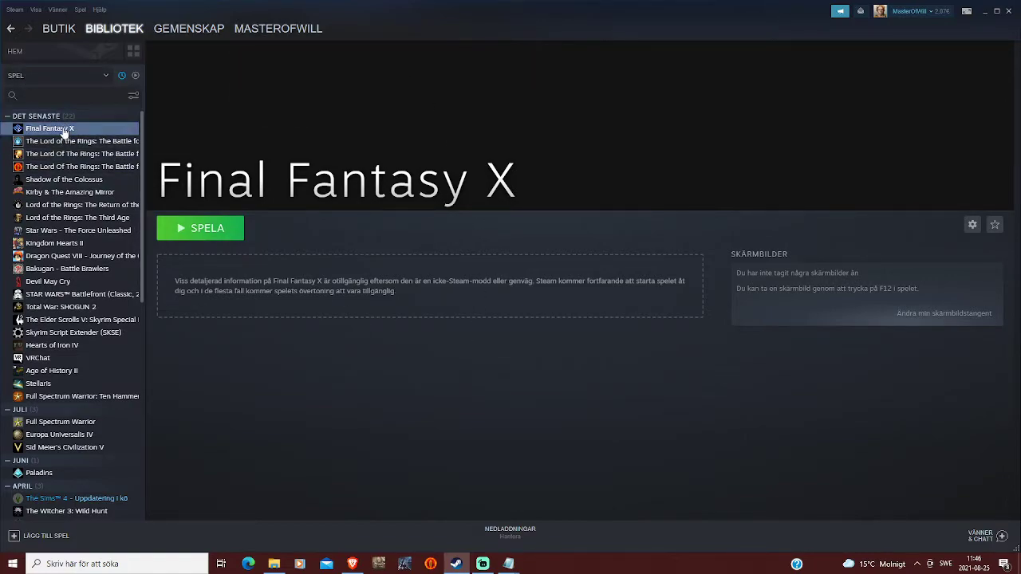
{"action": "right_click", "coordinate": [606, 132]}
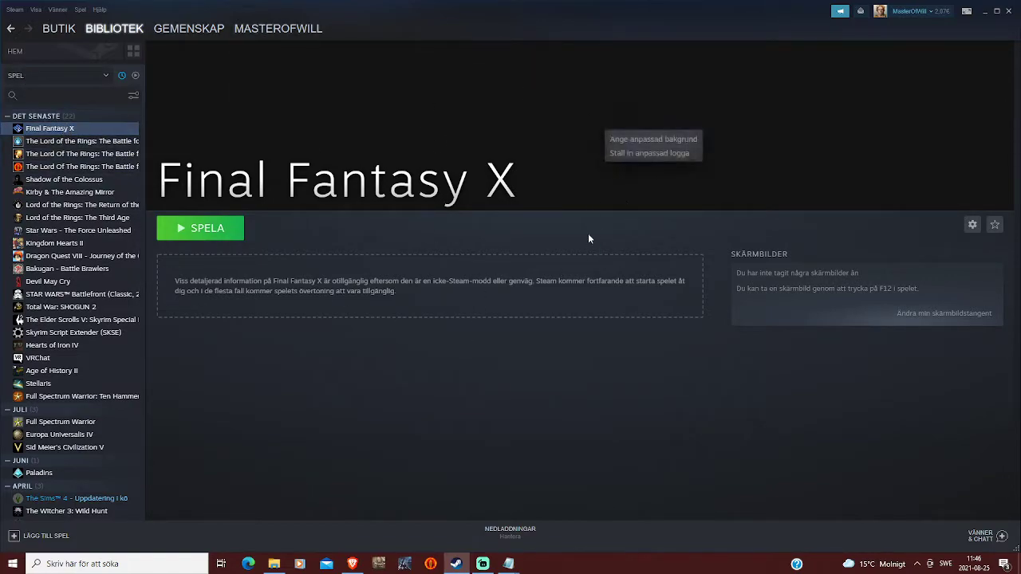
{"action": "left_click", "coordinate": [588, 232]}
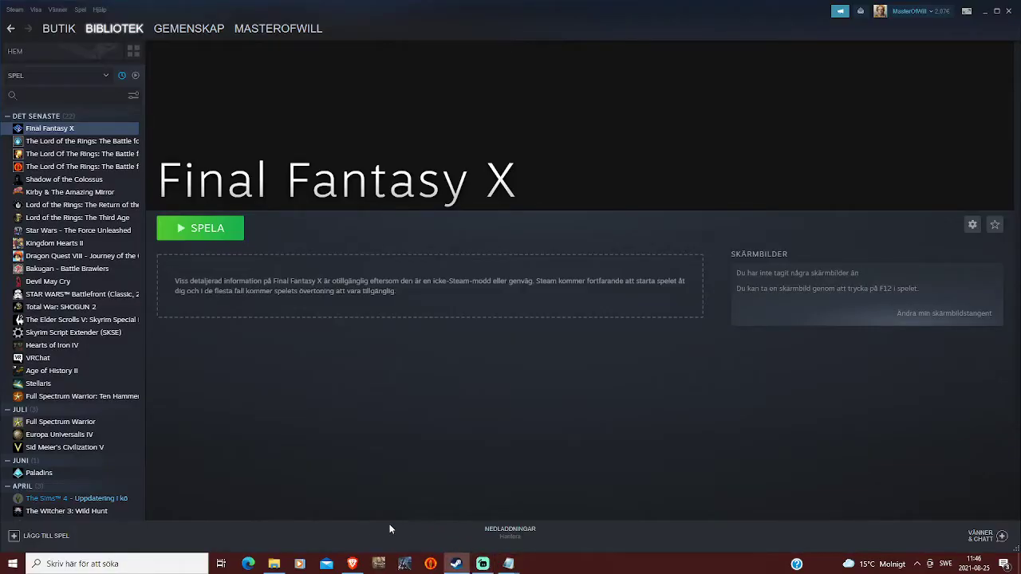
Bring SteamGridDB's Final Fantasy X results forward and check the page address
{"action": "left_click", "coordinate": [352, 564]}
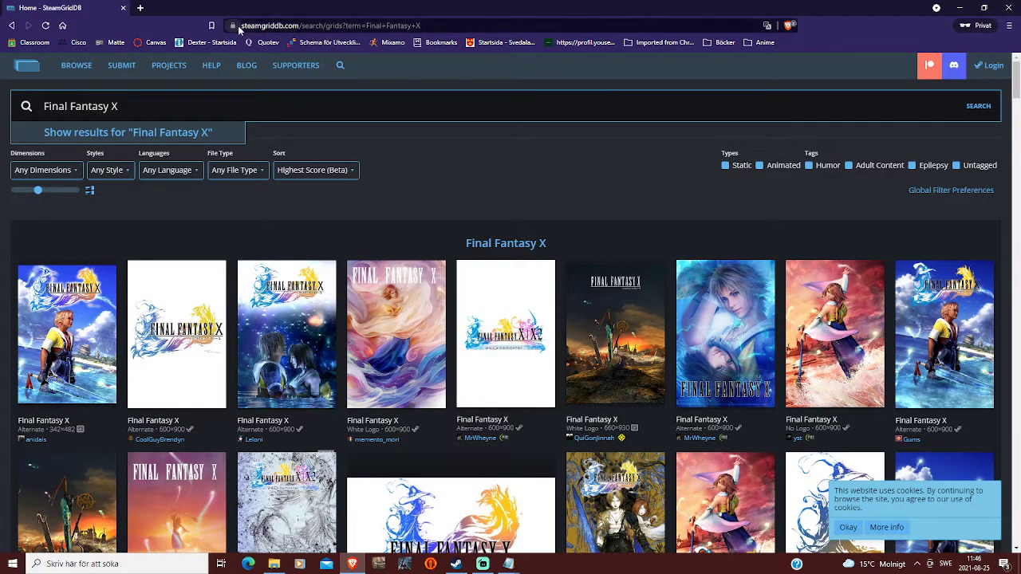
{"action": "double_click", "coordinate": [270, 25]}
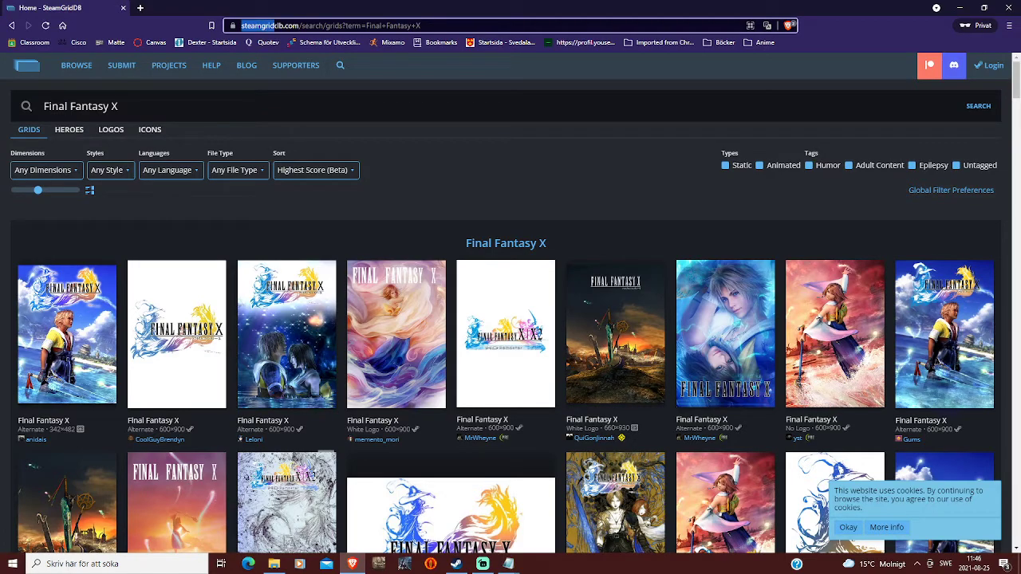
{"action": "left_click_drag", "start_coordinate": [285, 26], "coordinate": [423, 27]}
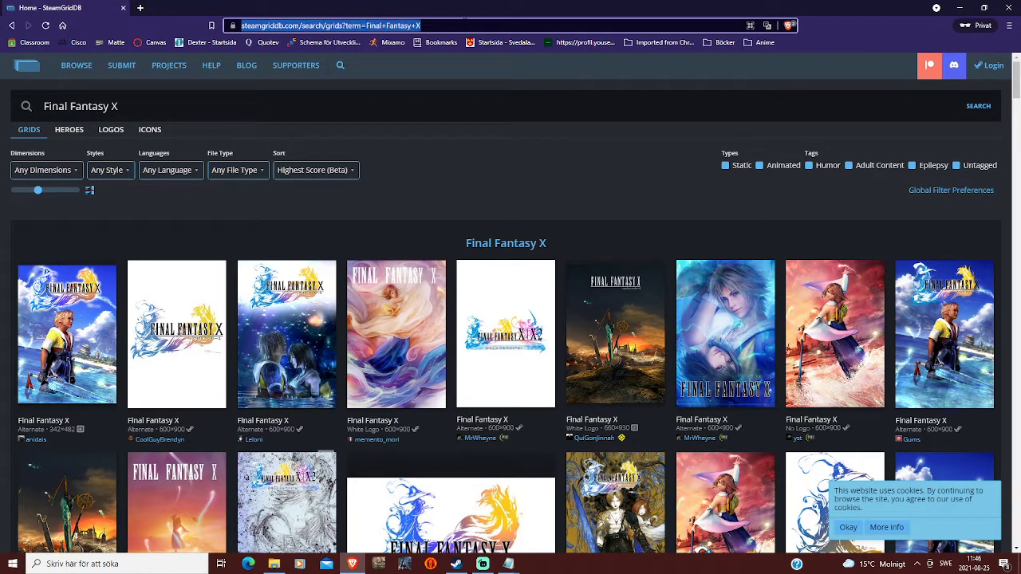
{"action": "left_click", "coordinate": [470, 163]}
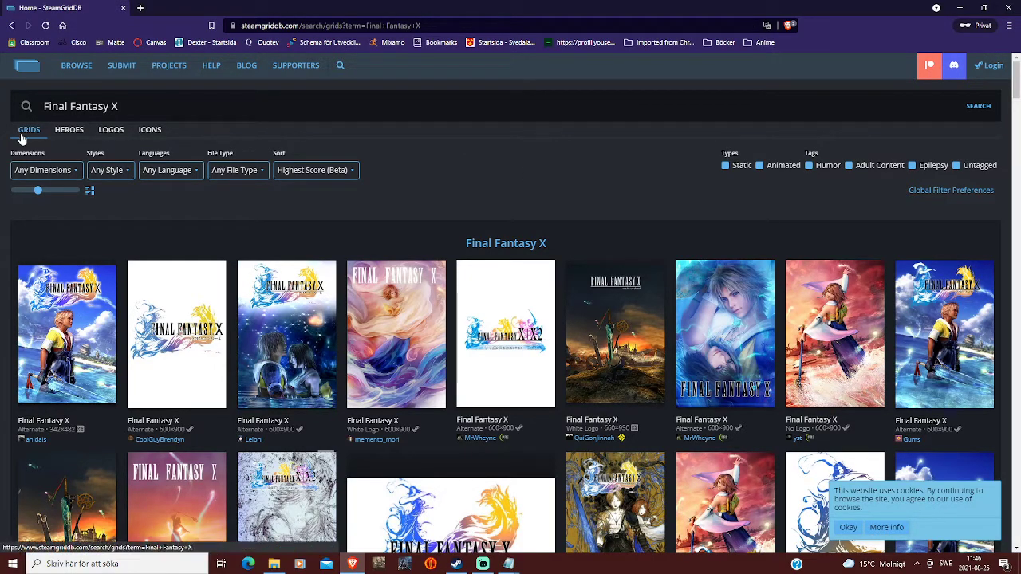
Look over the Final Fantasy X heroes, logos and icons, then return to the grids
{"action": "left_click", "coordinate": [68, 131]}
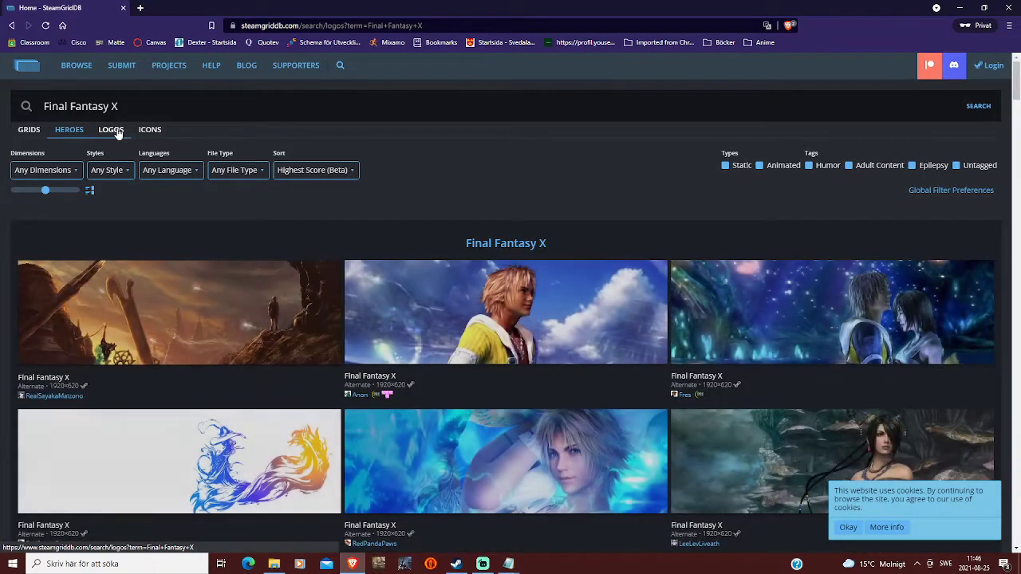
{"action": "left_click", "coordinate": [117, 133]}
{"action": "left_click", "coordinate": [153, 131]}
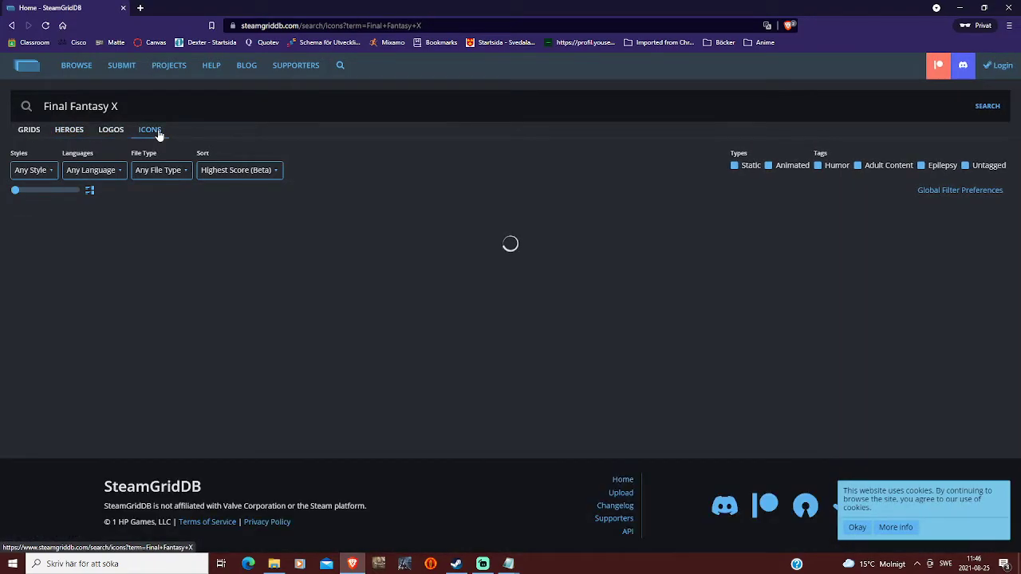
{"action": "left_click", "coordinate": [70, 130]}
{"action": "left_click", "coordinate": [37, 130]}
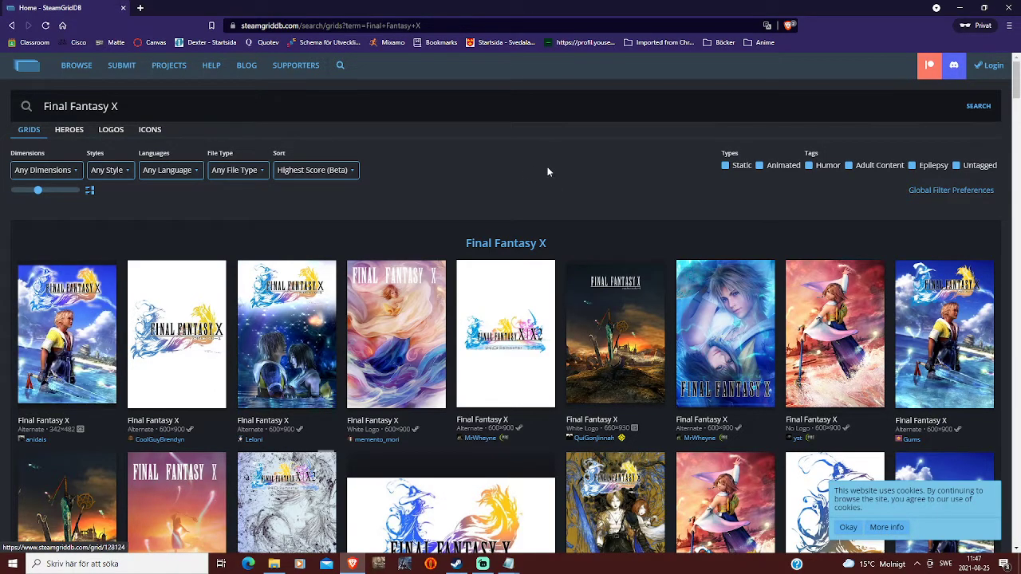
Open the first Final Fantasy X grid image and choose to save it
{"action": "left_click", "coordinate": [67, 335]}
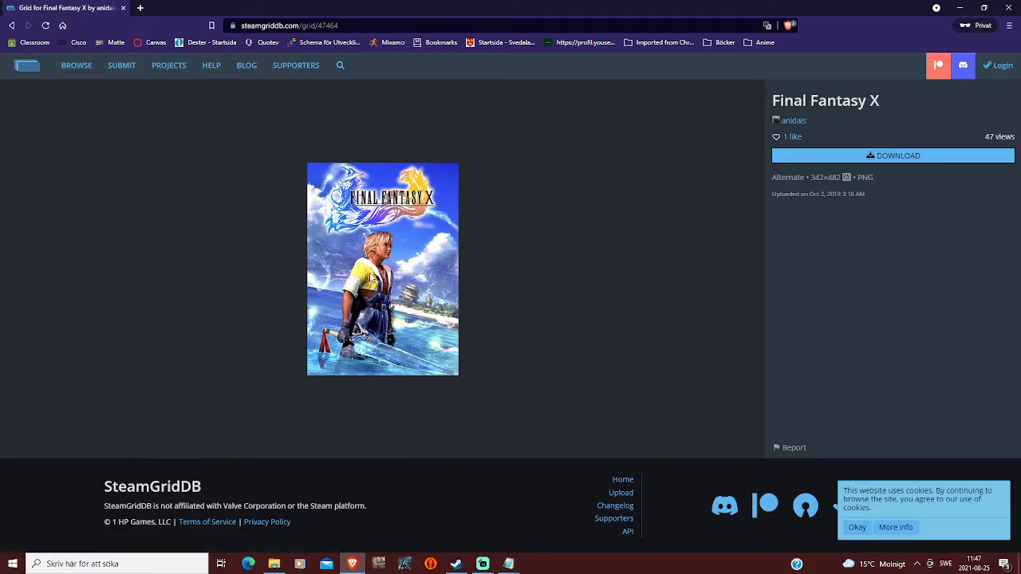
{"action": "right_click", "coordinate": [397, 256]}
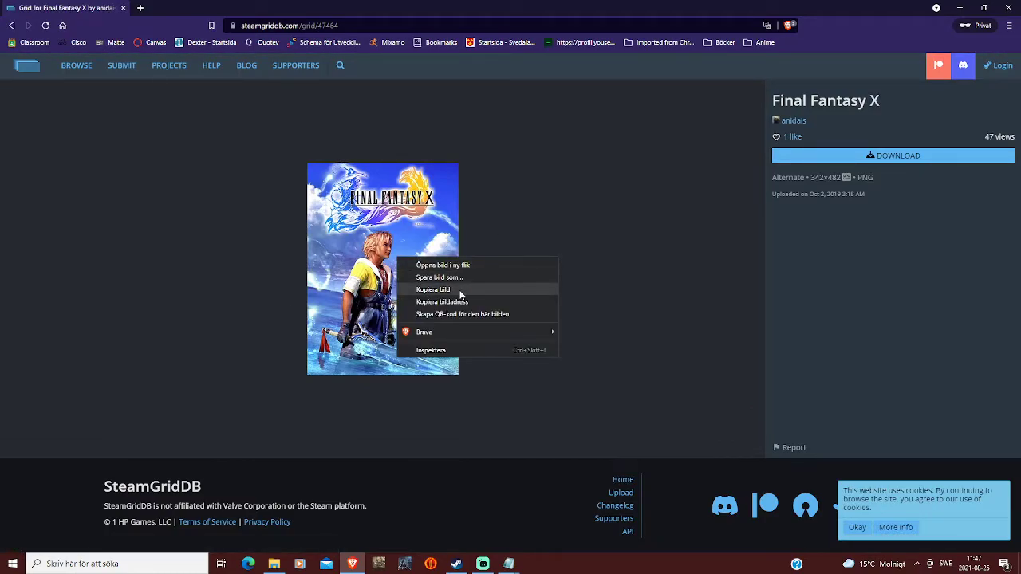
{"action": "left_click", "coordinate": [445, 276]}
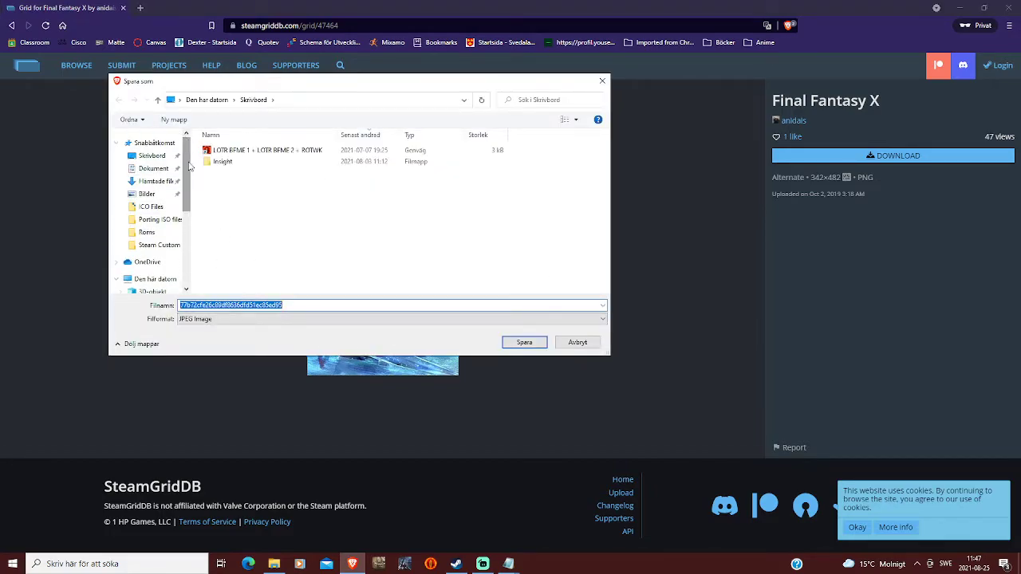
Save it as 'grid 11' in the Steam Custom Artwork For Games folder
{"action": "left_click", "coordinate": [157, 223]}
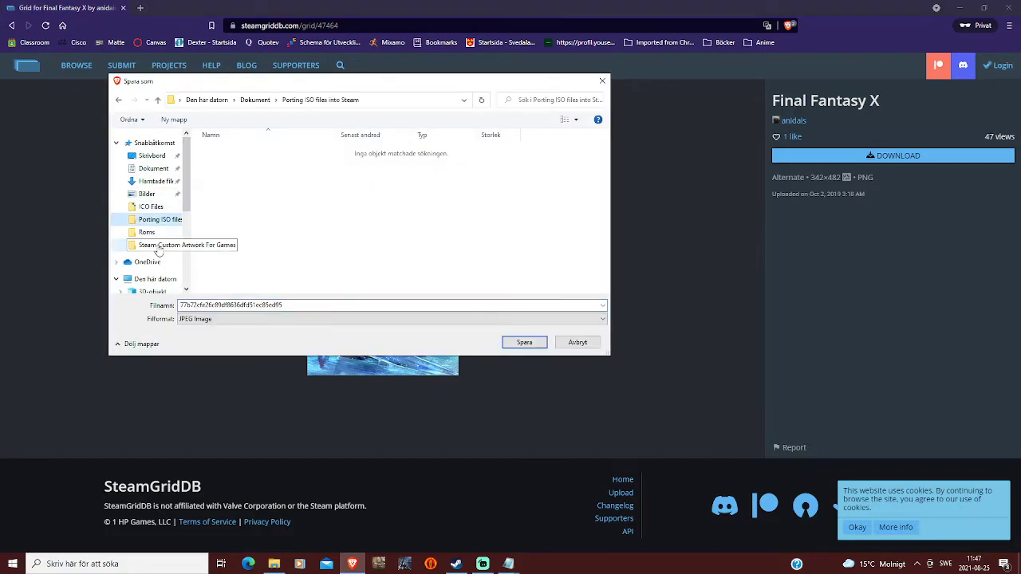
{"action": "left_click", "coordinate": [159, 245]}
{"action": "scroll", "coordinate": [420, 223], "scroll_direction": "down", "scroll_amount": 1}
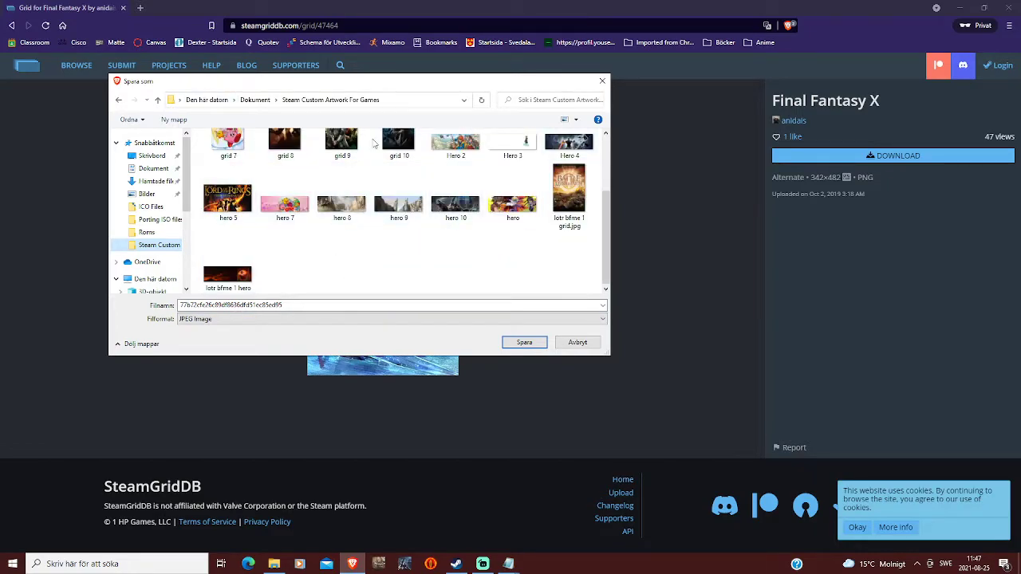
{"action": "left_click", "coordinate": [255, 100]}
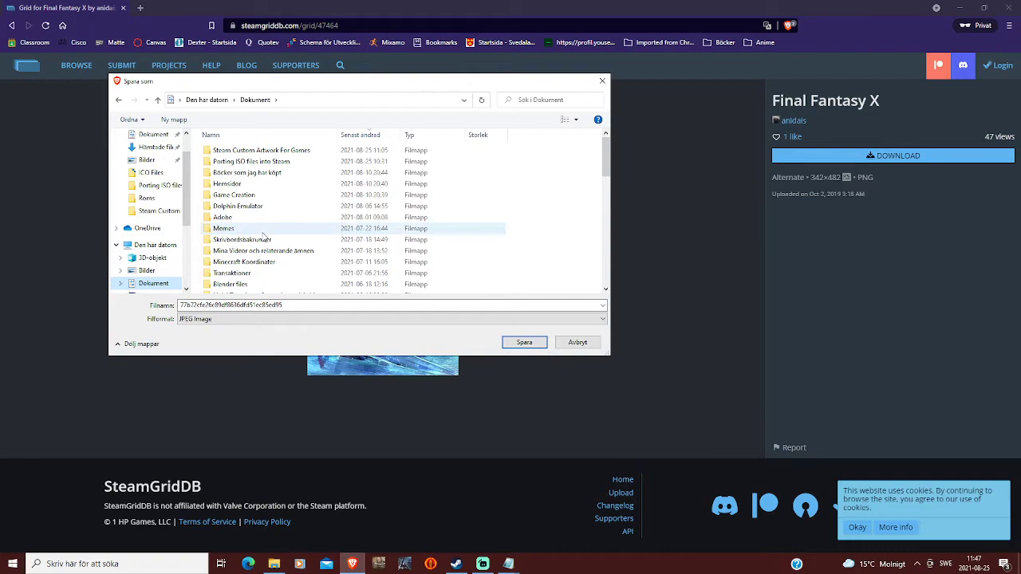
{"action": "left_click", "coordinate": [164, 212]}
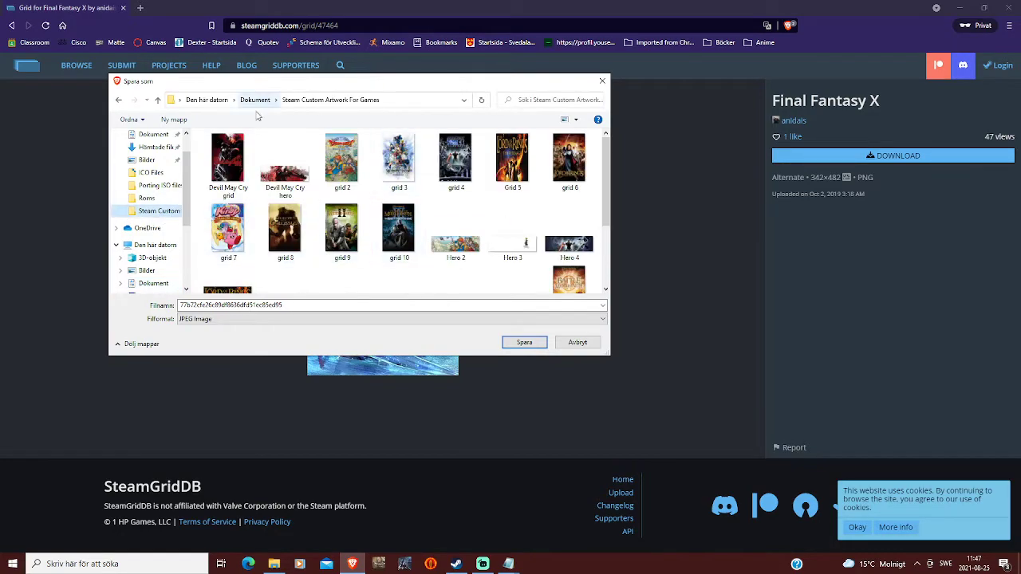
{"action": "scroll", "coordinate": [365, 251], "scroll_direction": "down", "scroll_amount": 2}
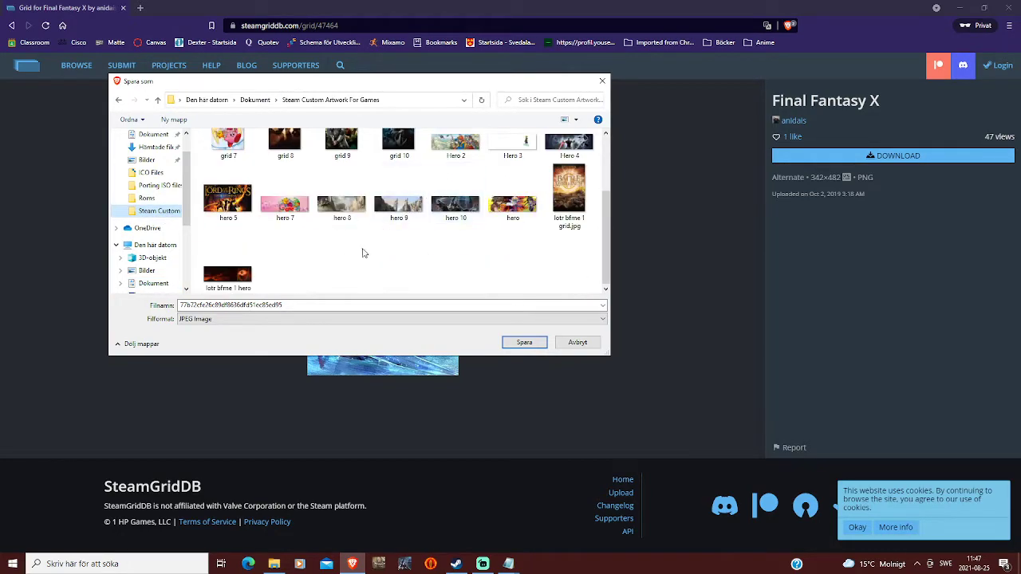
{"action": "left_click", "coordinate": [348, 305]}
{"action": "type", "text": "gri"}
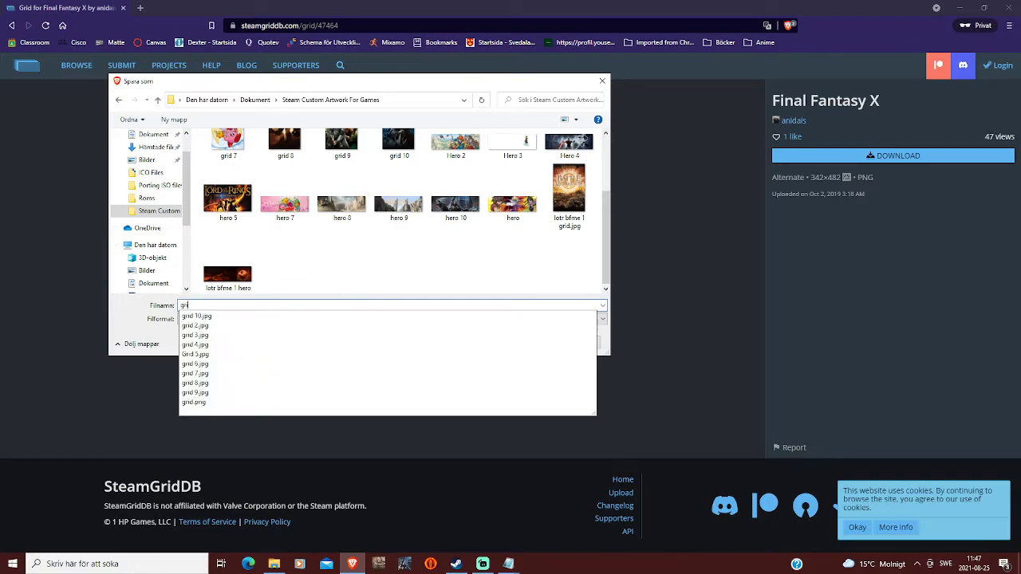
{"action": "type", "text": "d 11"}
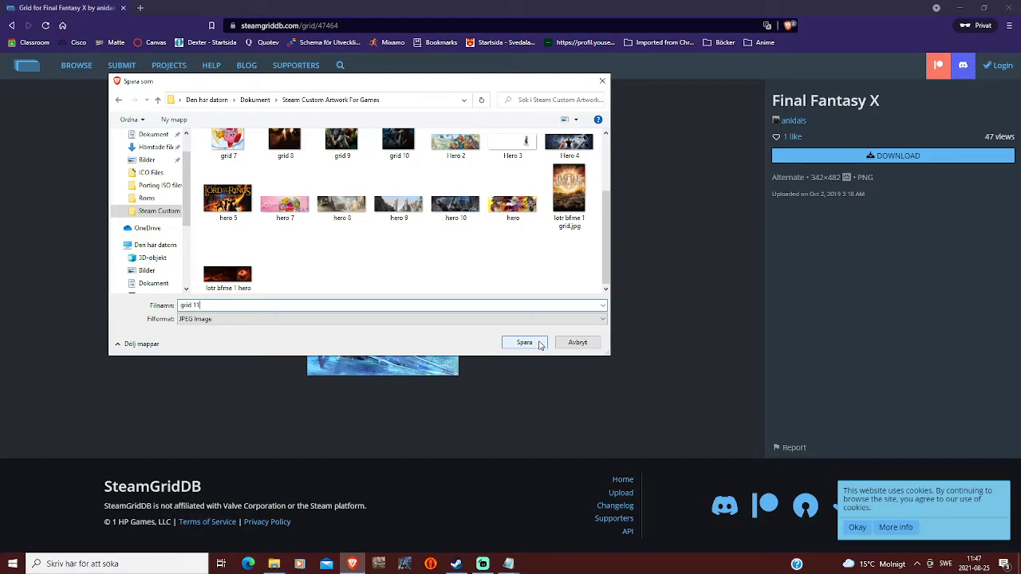
{"action": "left_click", "coordinate": [524, 342]}
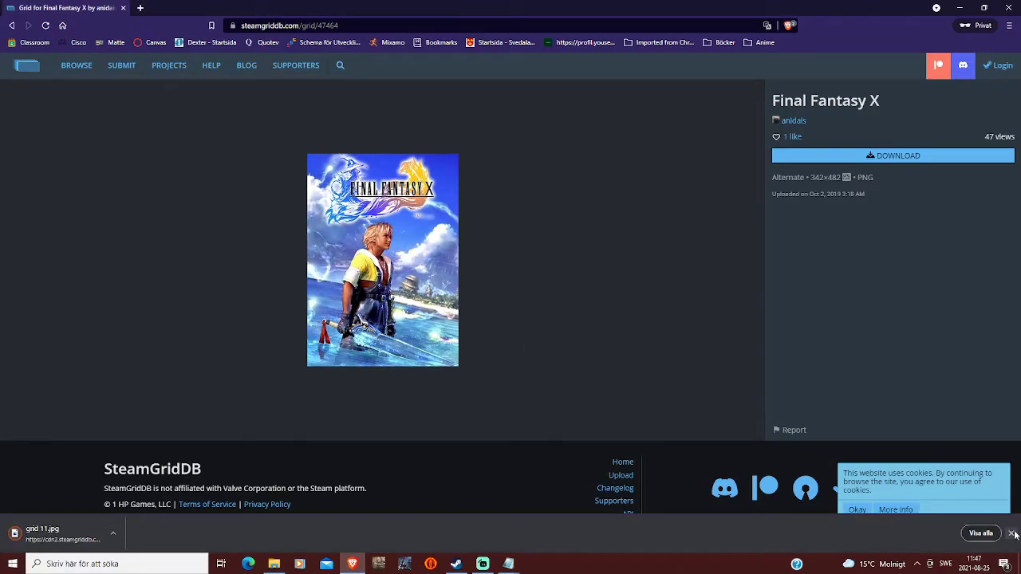
Drag Final Fantasy X into Steam's ROMS collection and confirm it now holds 13 games
{"action": "left_click", "coordinate": [482, 563]}
{"action": "left_click", "coordinate": [482, 560]}
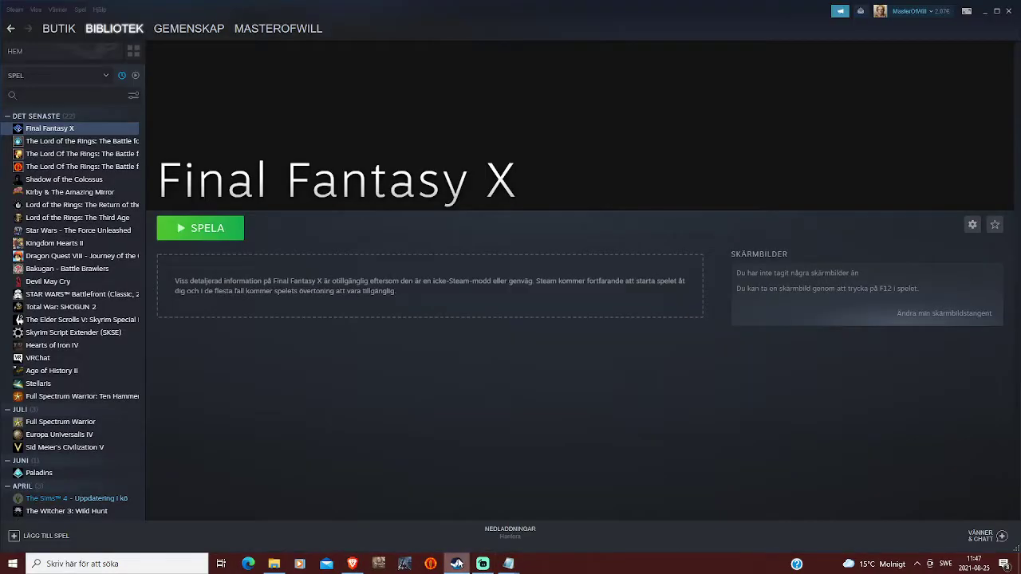
{"action": "left_click", "coordinate": [455, 564]}
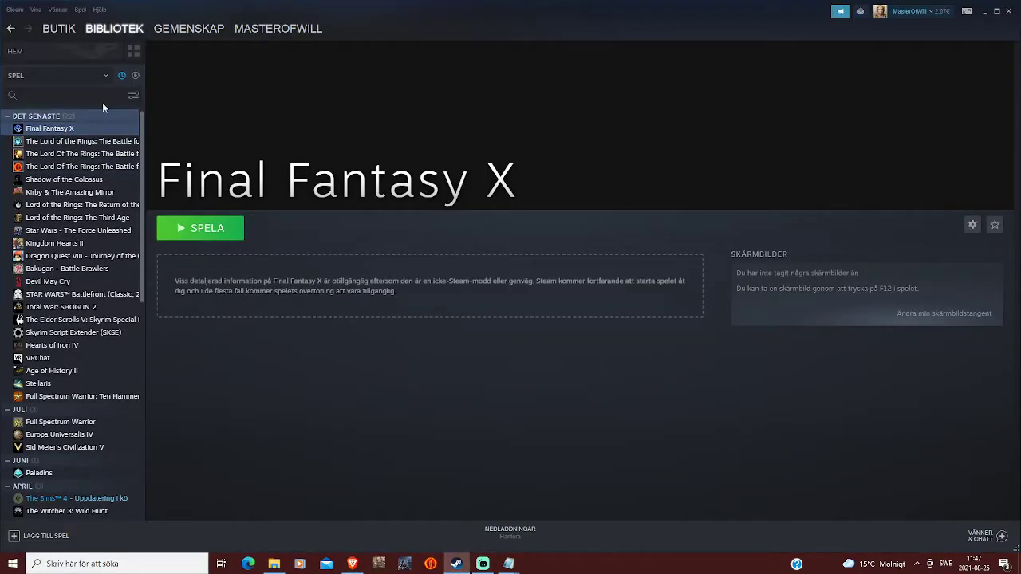
{"action": "left_click", "coordinate": [133, 51]}
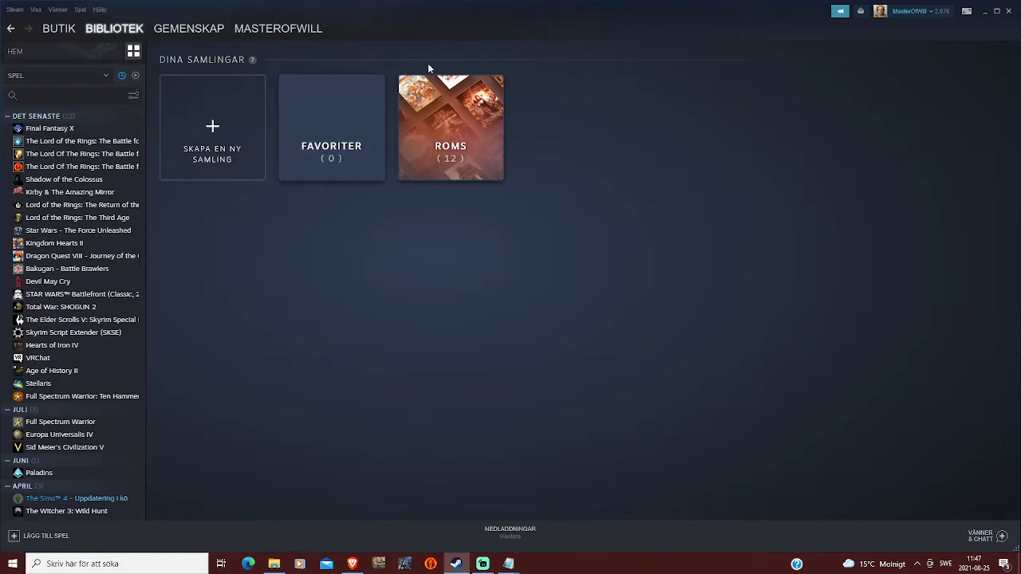
{"action": "left_click", "coordinate": [472, 115]}
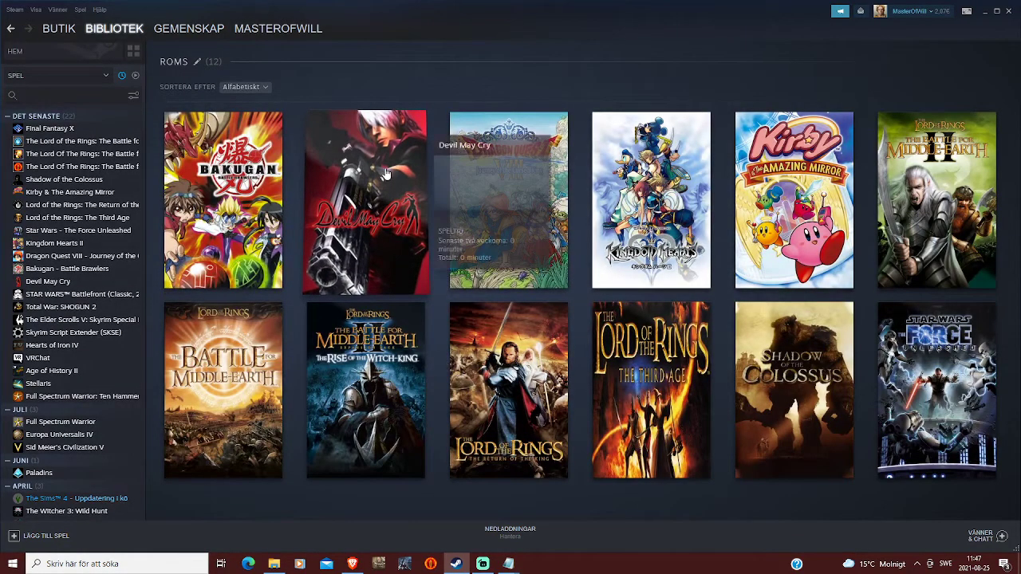
{"action": "left_click_drag", "start_coordinate": [59, 136], "coordinate": [441, 94]}
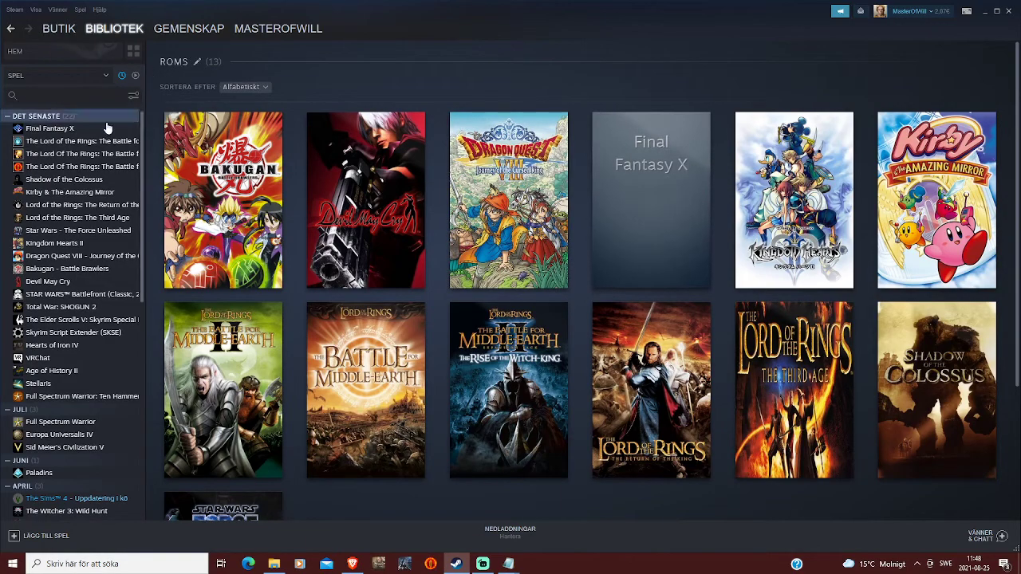
{"action": "left_click", "coordinate": [133, 50]}
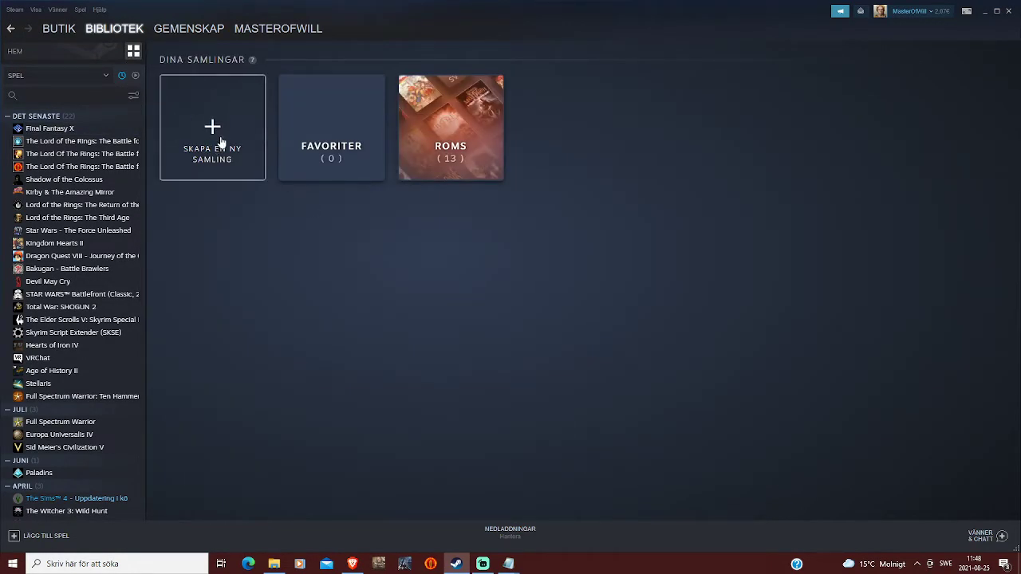
{"action": "left_click", "coordinate": [460, 119]}
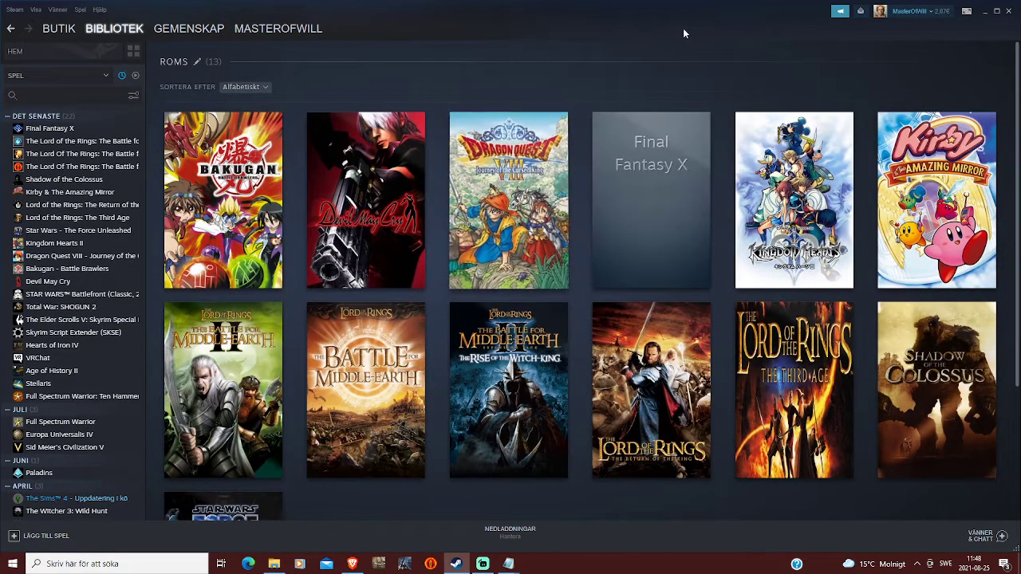
Set grid 11 as Final Fantasy X's custom cover via Hantera > Ange anpassad illustration
{"action": "mouse_move", "coordinate": [650, 171]}
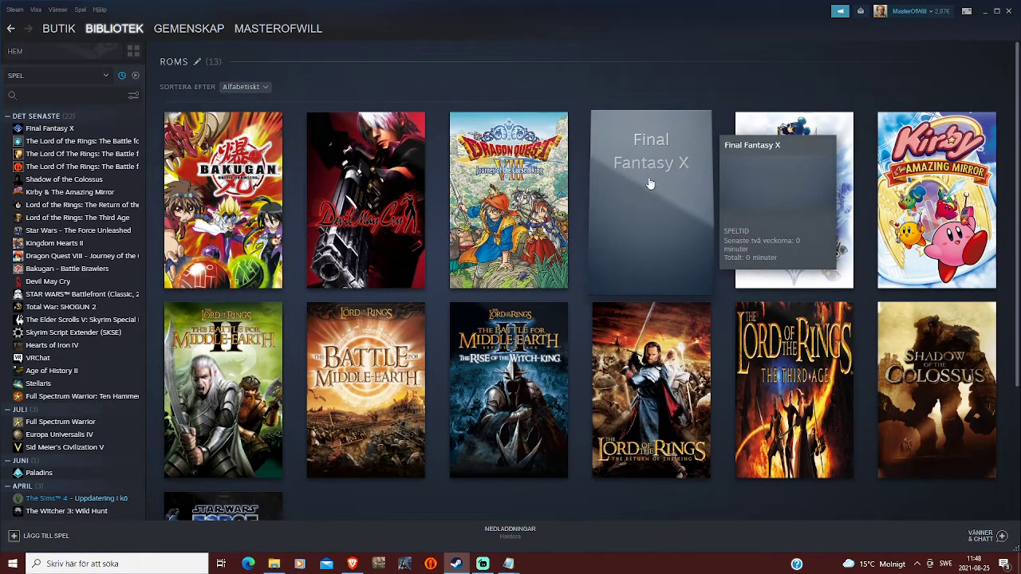
{"action": "right_click", "coordinate": [651, 194]}
{"action": "mouse_move", "coordinate": [682, 227]}
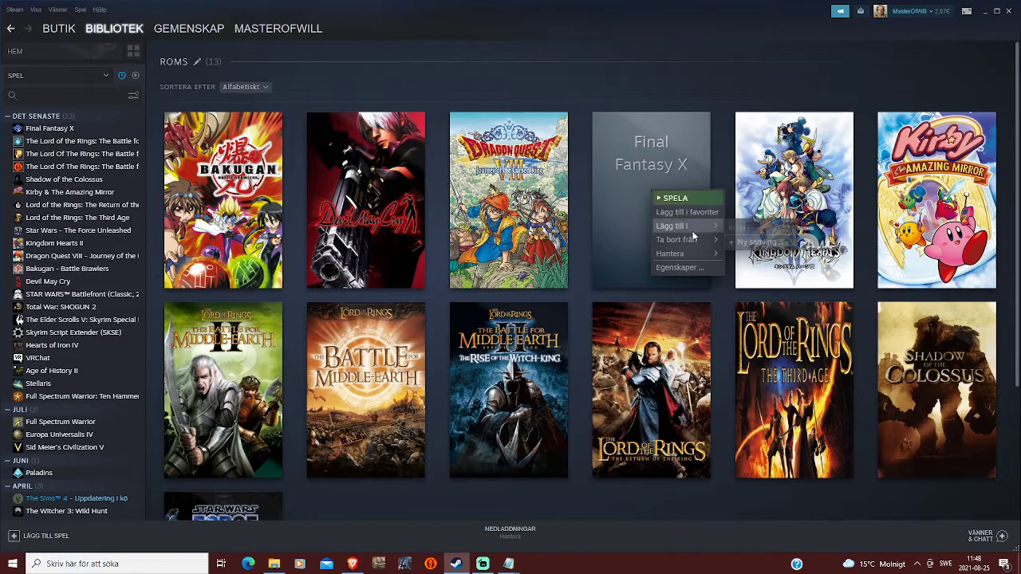
{"action": "mouse_move", "coordinate": [687, 252]}
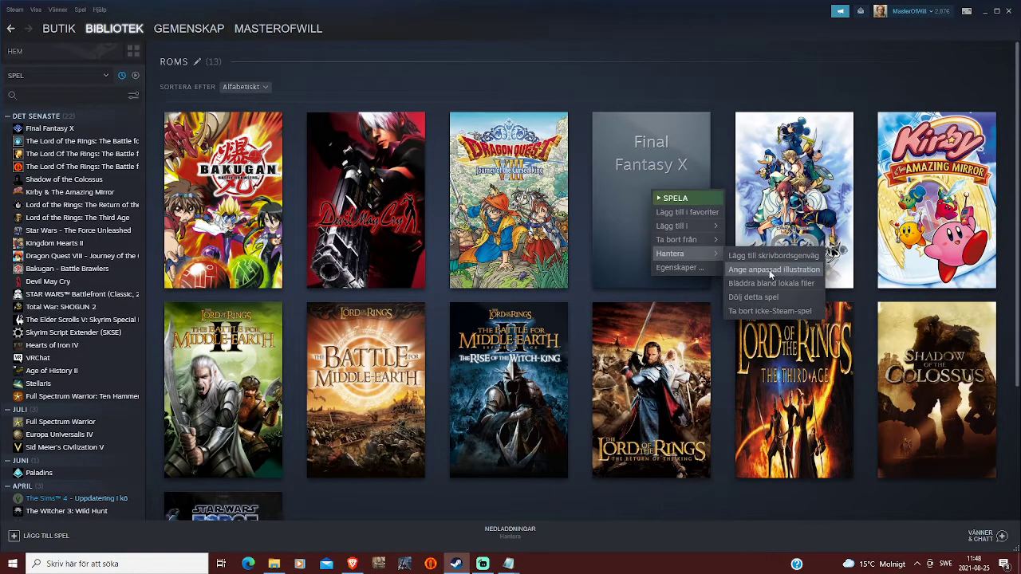
{"action": "left_click", "coordinate": [776, 271]}
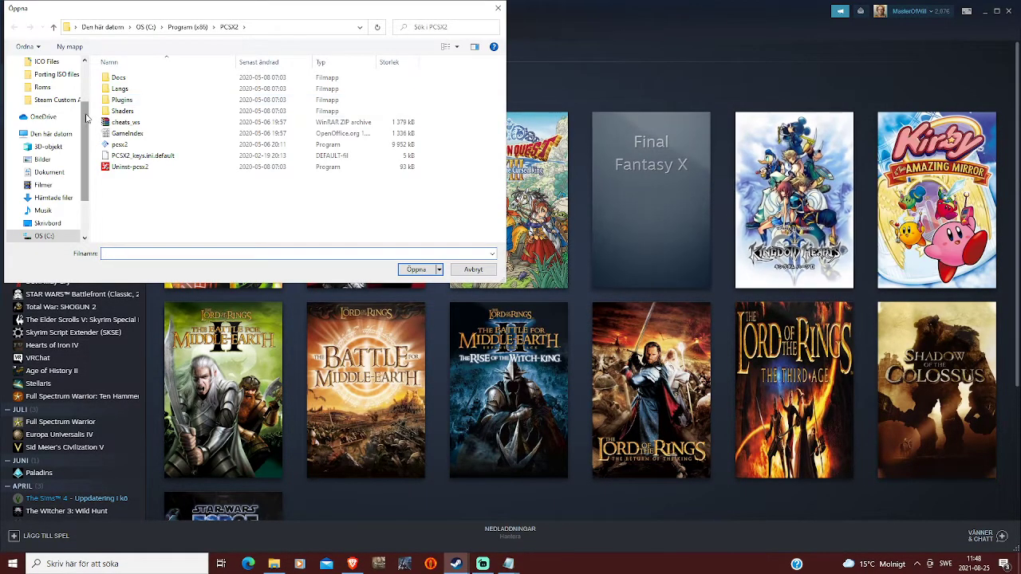
{"action": "scroll", "coordinate": [50, 167], "scroll_direction": "up", "scroll_amount": 2}
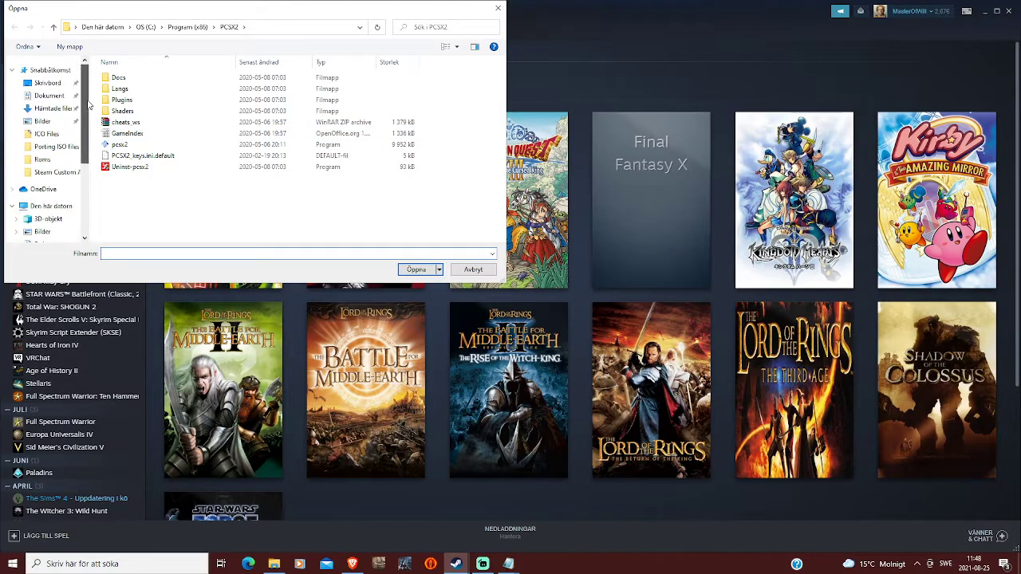
{"action": "left_click", "coordinate": [53, 174]}
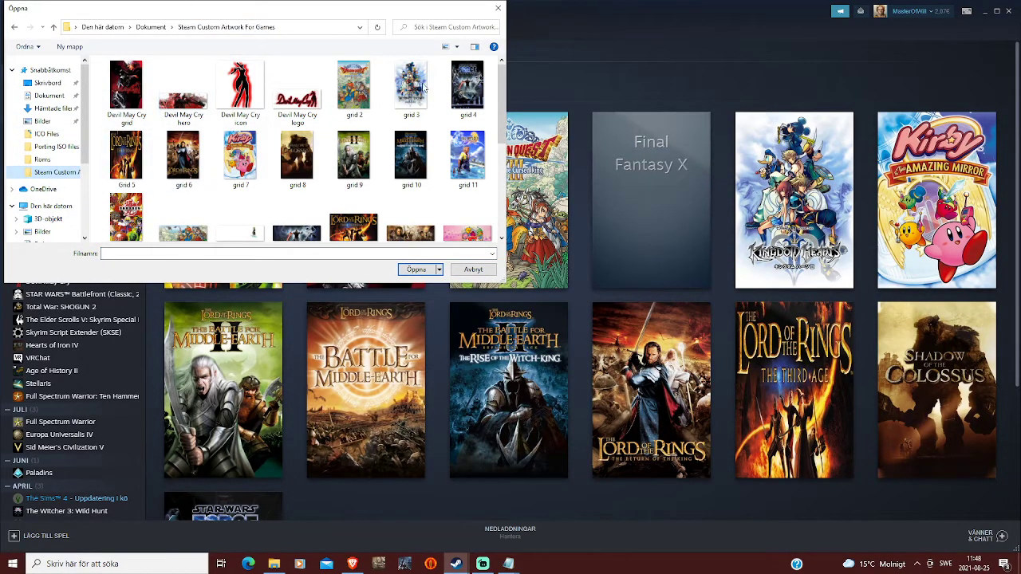
{"action": "scroll", "coordinate": [341, 197], "scroll_direction": "down", "scroll_amount": 5}
{"action": "scroll", "coordinate": [480, 156], "scroll_direction": "up", "scroll_amount": 5}
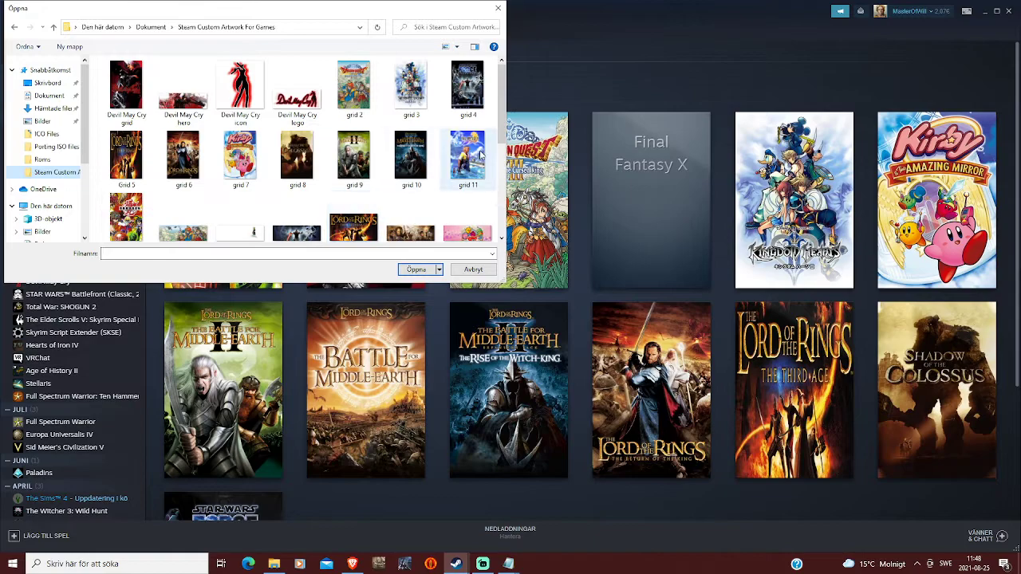
{"action": "left_click", "coordinate": [474, 162]}
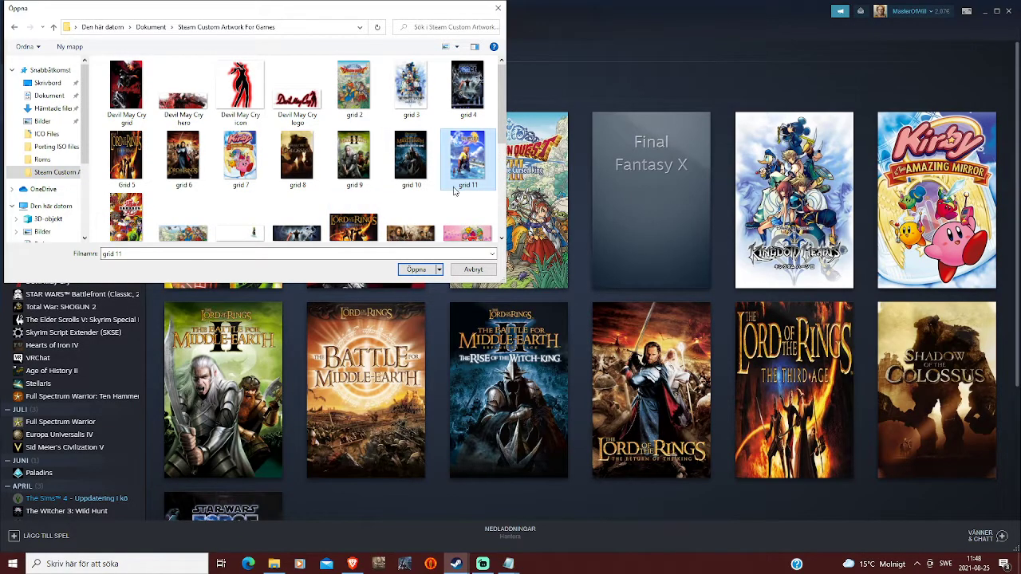
{"action": "left_click", "coordinate": [416, 270]}
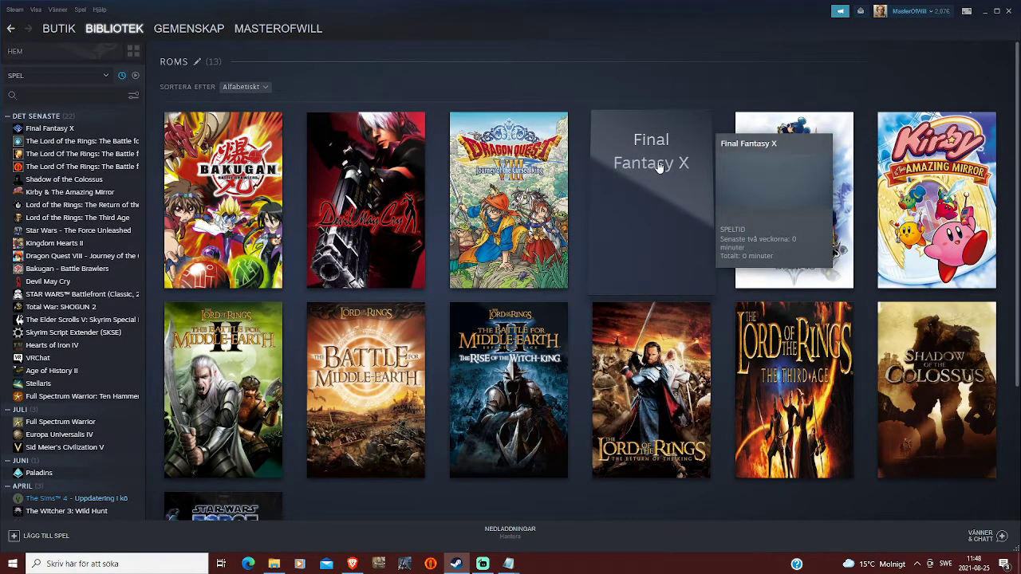
Open Steam's tray icon menu from the hidden background apps
{"action": "key", "text": "alt+Tab"}
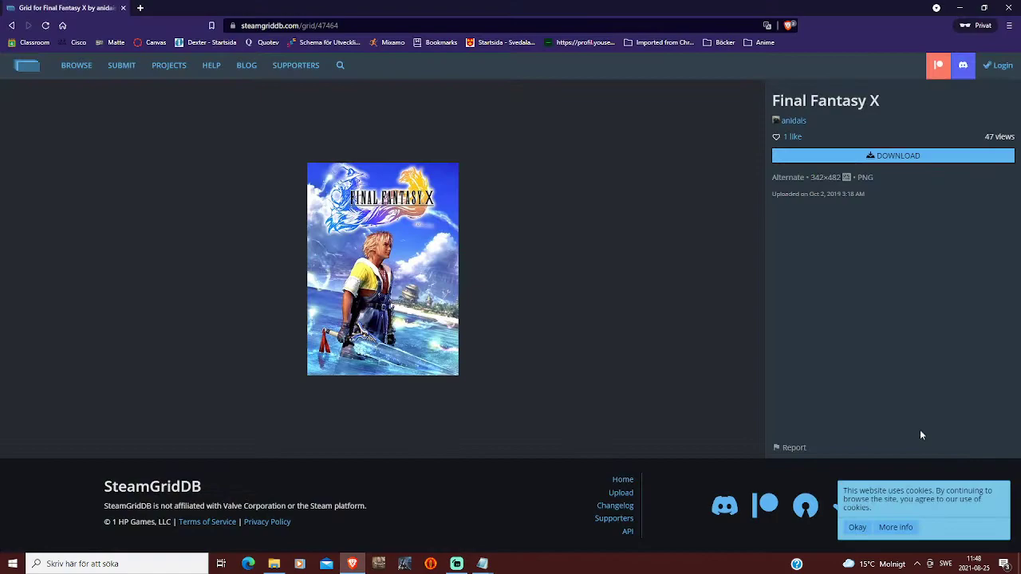
{"action": "left_click", "coordinate": [916, 563]}
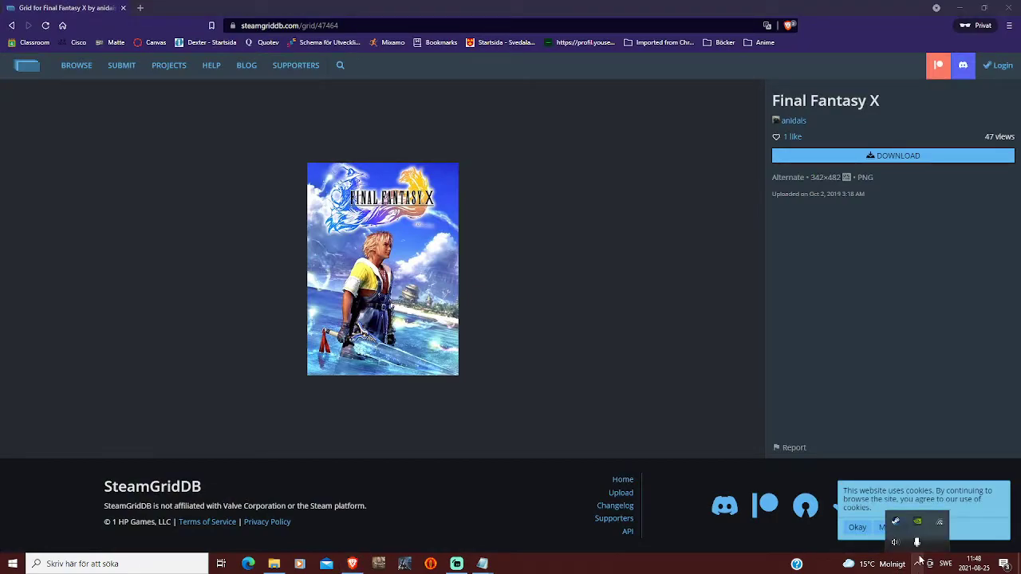
{"action": "right_click", "coordinate": [887, 523]}
Quit Steam and relaunch it from the desktop icon
{"action": "left_click", "coordinate": [674, 518]}
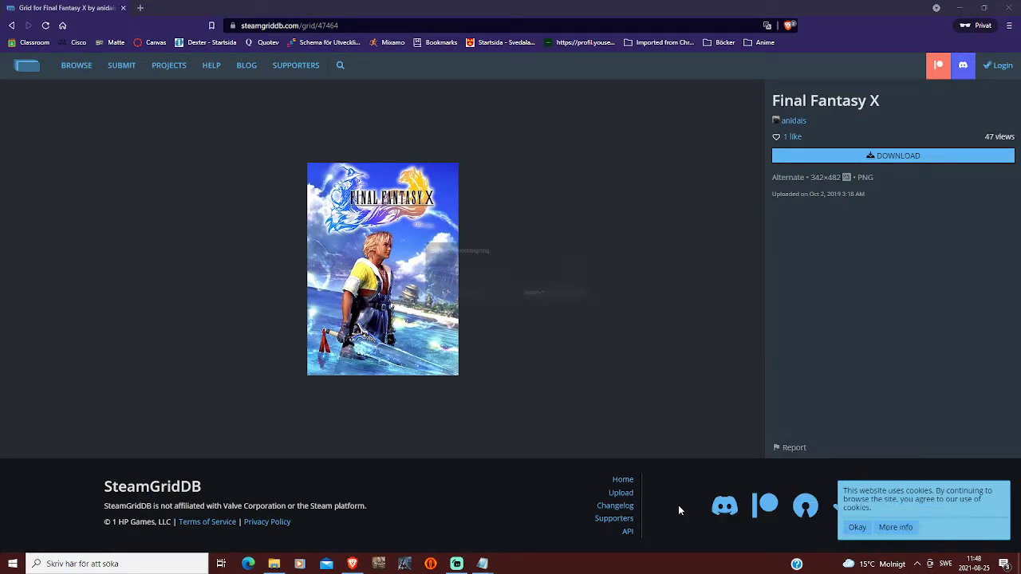
{"action": "left_click", "coordinate": [958, 7]}
{"action": "double_click", "coordinate": [20, 257]}
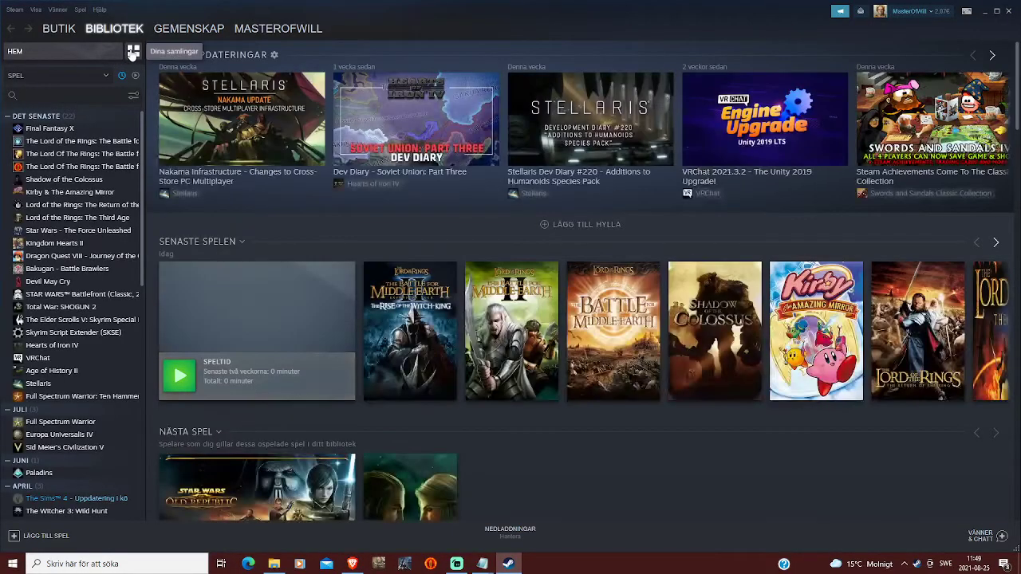
Open the ROMS collection and go to Final Fantasy X's library page
{"action": "left_click", "coordinate": [133, 52]}
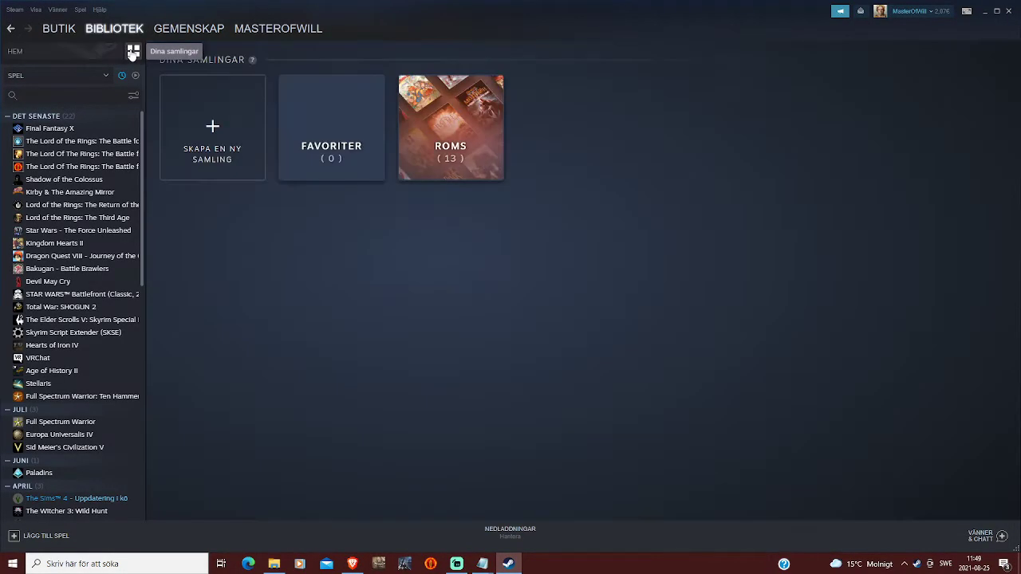
{"action": "left_click", "coordinate": [475, 104]}
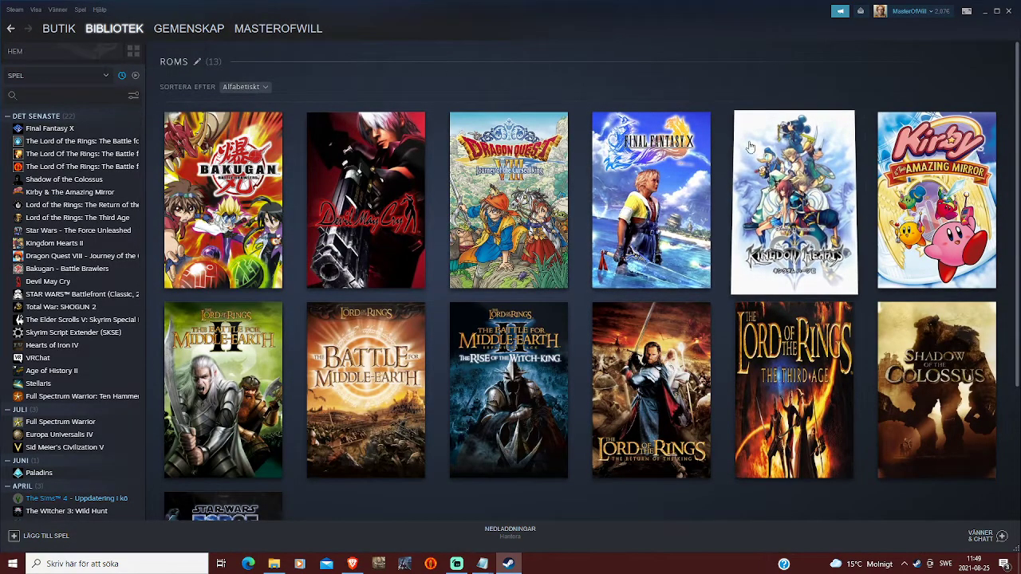
{"action": "mouse_move", "coordinate": [623, 181]}
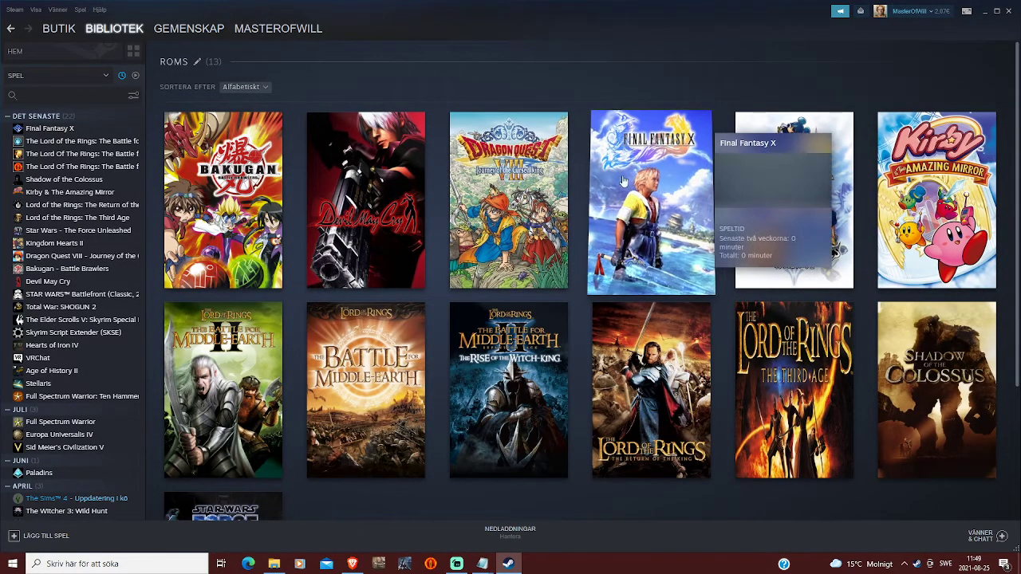
{"action": "left_click", "coordinate": [665, 206]}
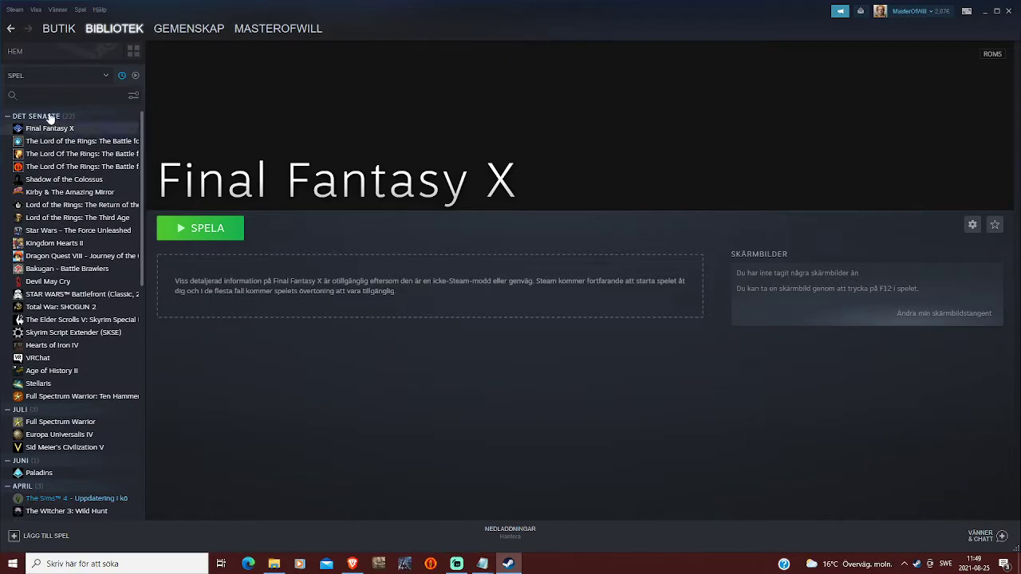
Switch the SteamGridDB Final Fantasy X results to heroes and browse them
{"action": "left_click", "coordinate": [355, 562]}
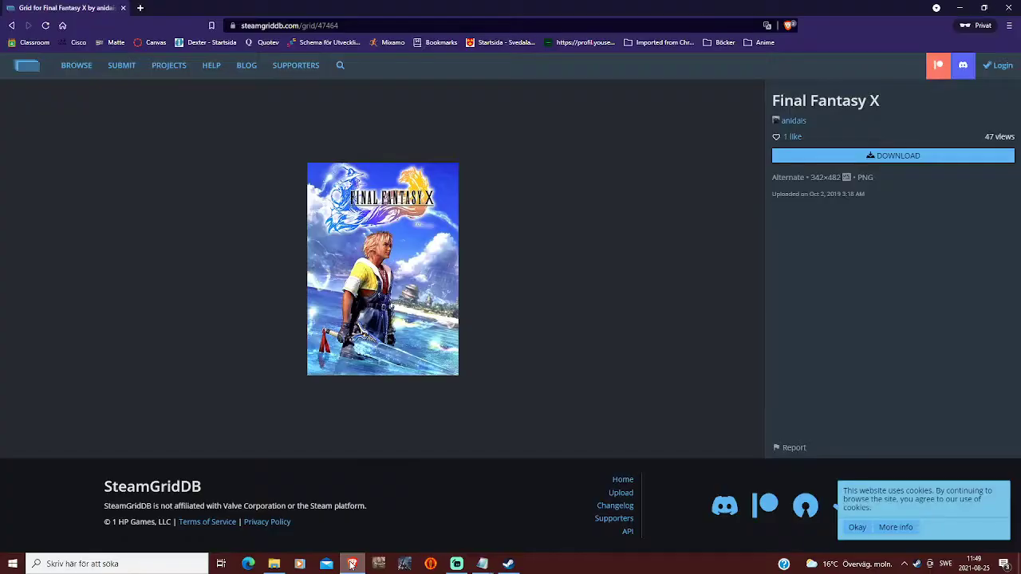
{"action": "left_click", "coordinate": [12, 25]}
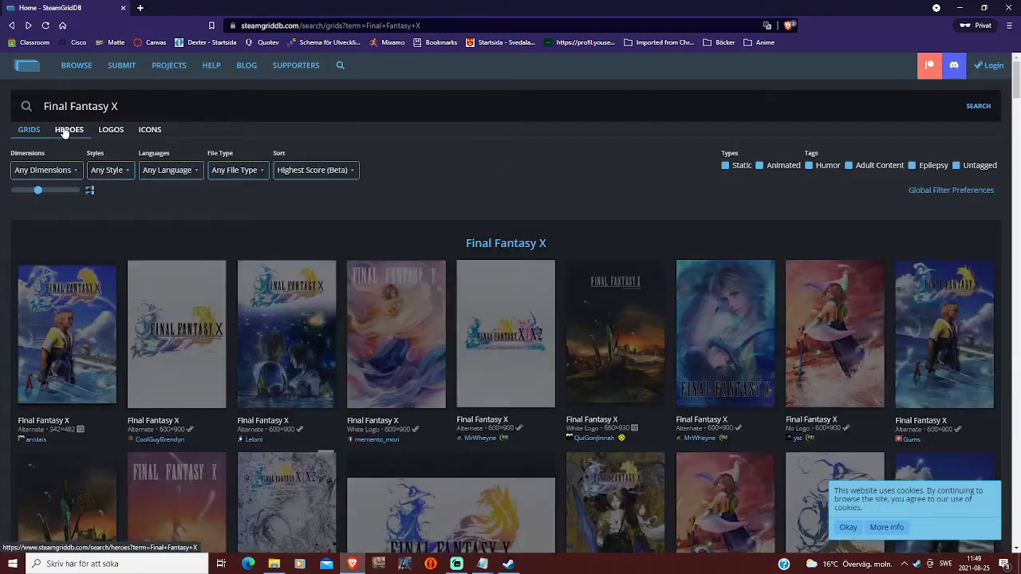
{"action": "left_click", "coordinate": [65, 132]}
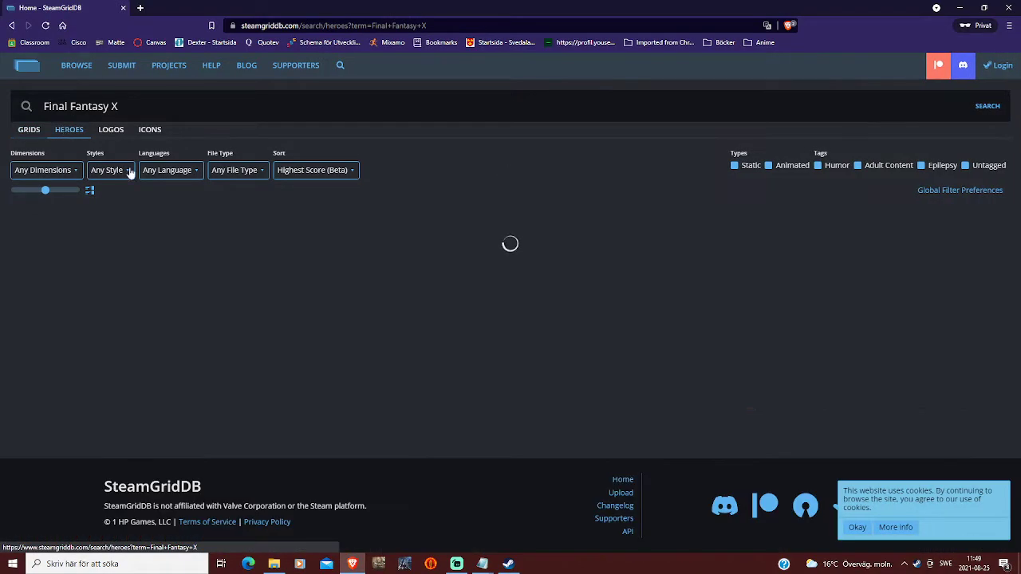
{"action": "scroll", "coordinate": [304, 224], "scroll_direction": "down", "scroll_amount": 1}
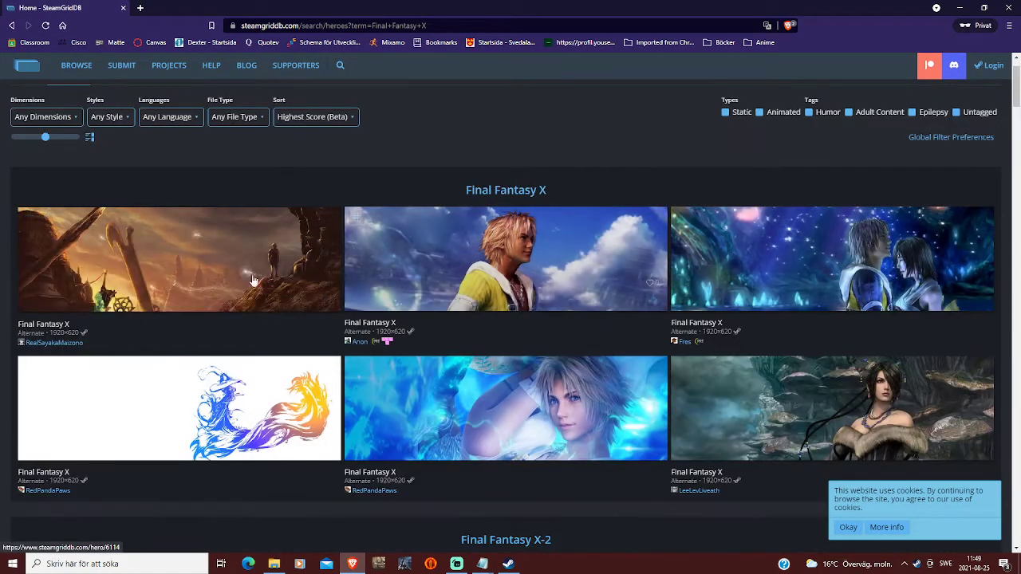
{"action": "mouse_move", "coordinate": [303, 299]}
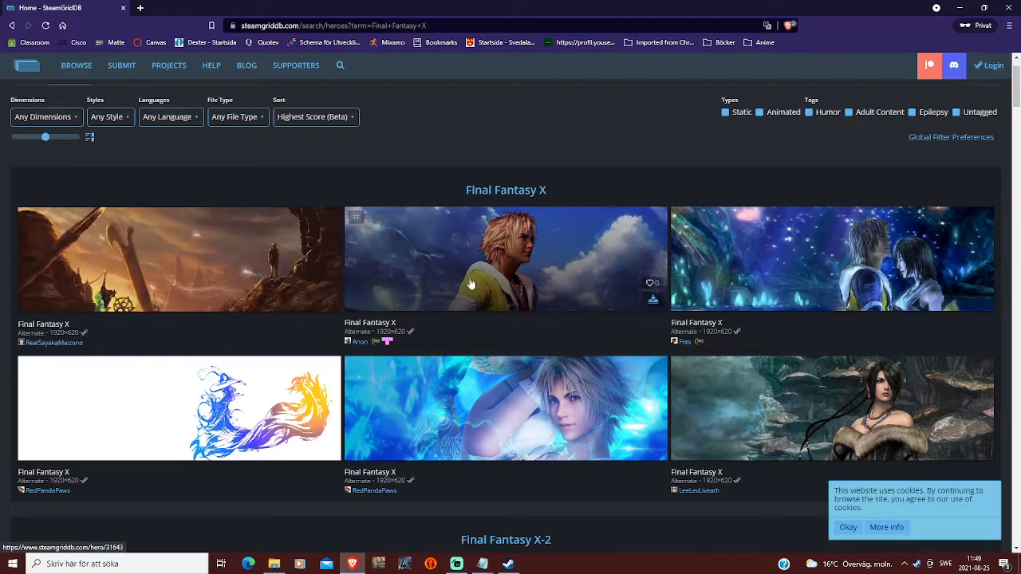
{"action": "scroll", "coordinate": [564, 348], "scroll_direction": "down", "scroll_amount": 3}
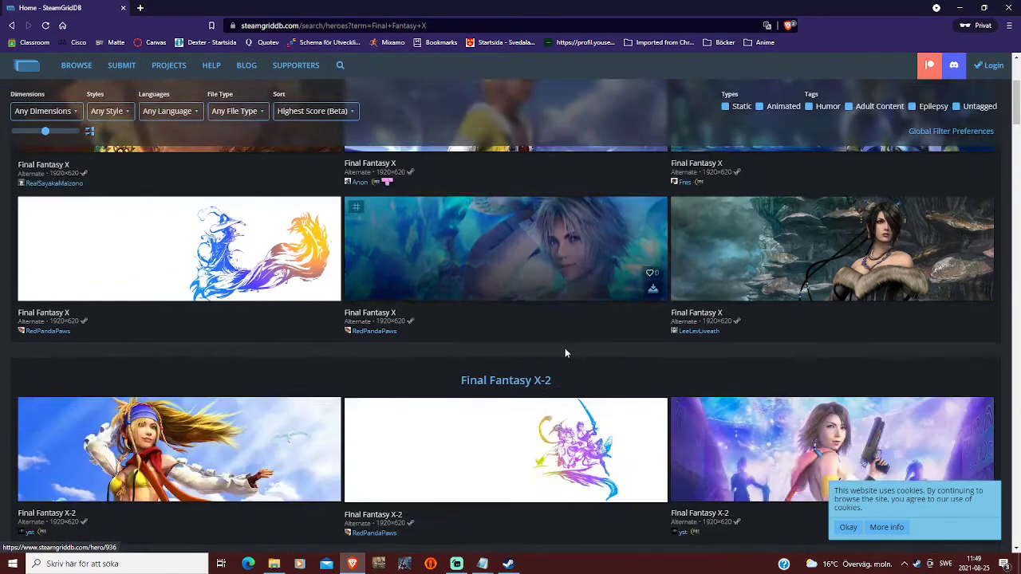
{"action": "scroll", "coordinate": [455, 246], "scroll_direction": "down", "scroll_amount": 3}
{"action": "scroll", "coordinate": [471, 278], "scroll_direction": "up", "scroll_amount": 5}
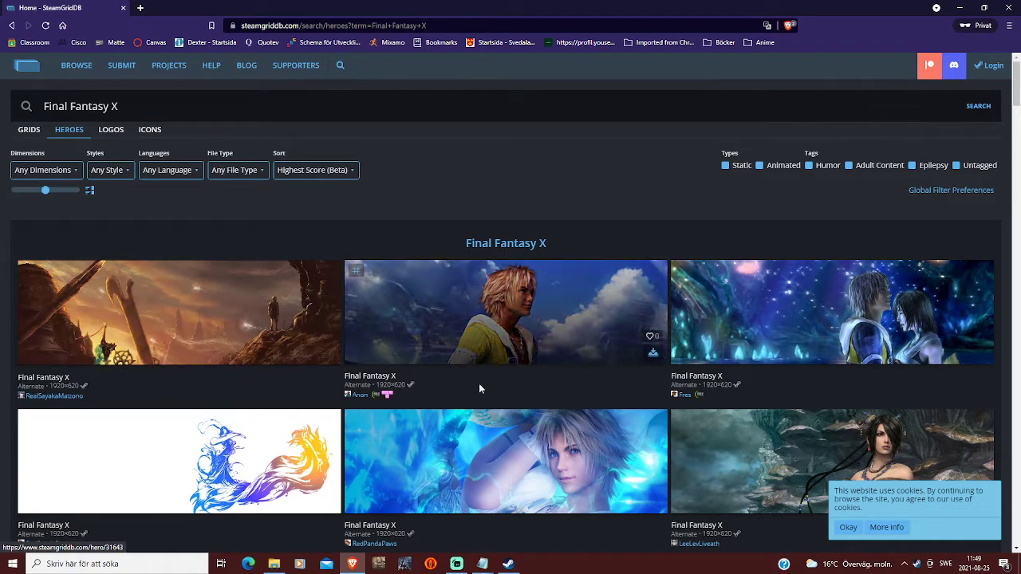
{"action": "scroll", "coordinate": [290, 396], "scroll_direction": "down", "scroll_amount": 1}
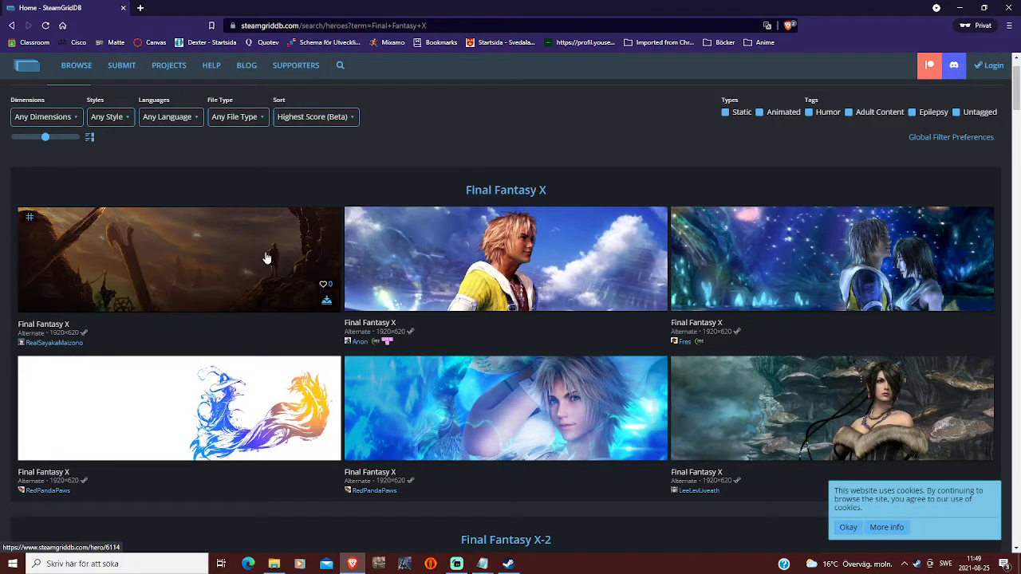
Open the top-left hero's page and start saving it, then cancel
{"action": "left_click", "coordinate": [267, 257]}
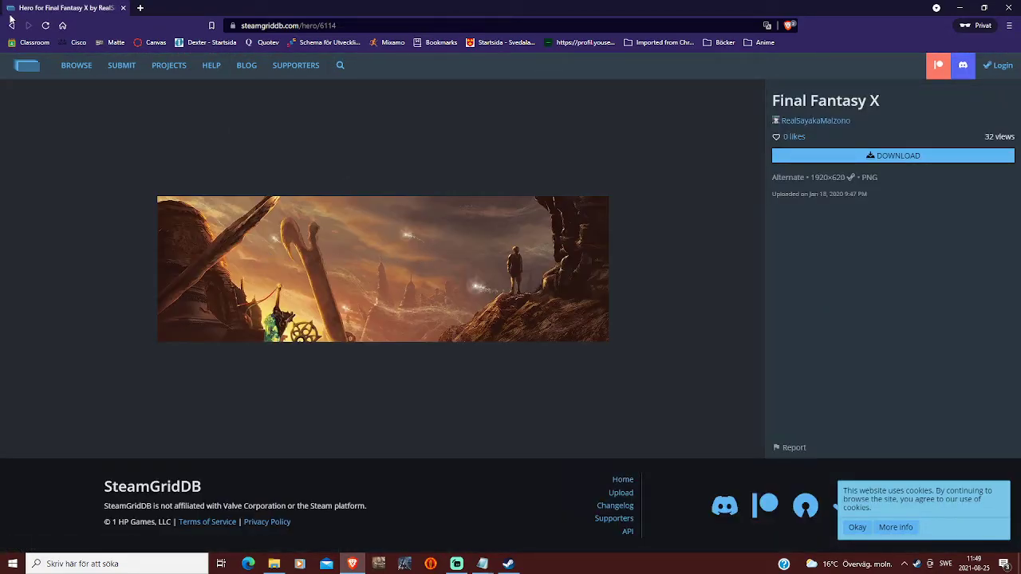
{"action": "right_click", "coordinate": [406, 281]}
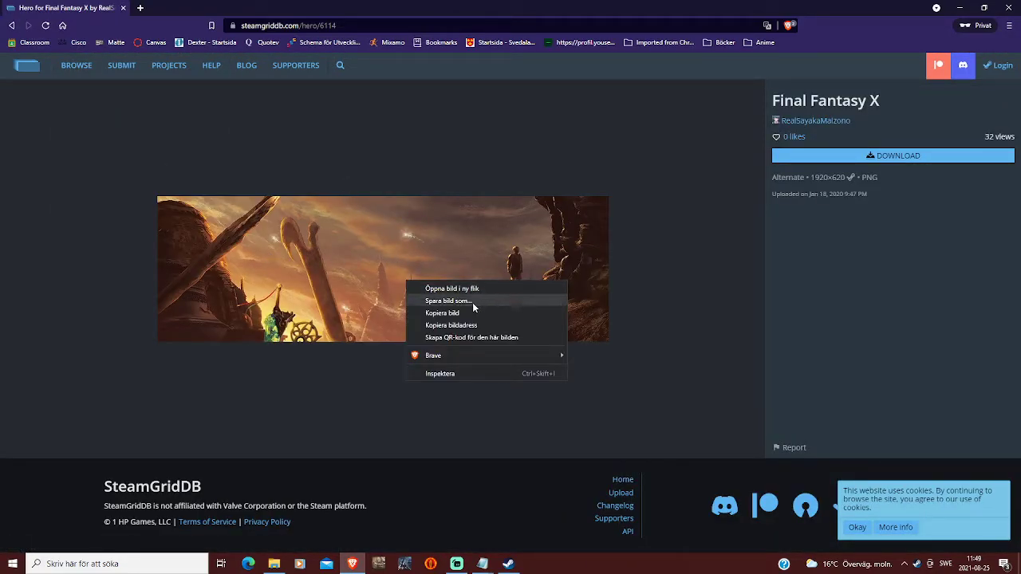
{"action": "left_click", "coordinate": [434, 298]}
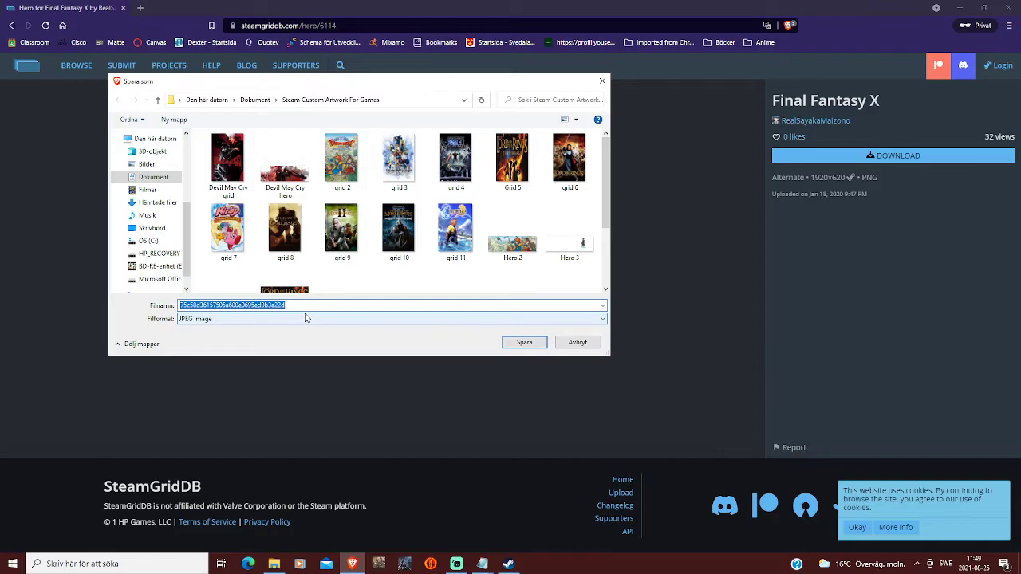
{"action": "left_click", "coordinate": [577, 343]}
Save the blue Final Fantasy X hero as 'hero 11' in the artwork folder
{"action": "left_click", "coordinate": [10, 26]}
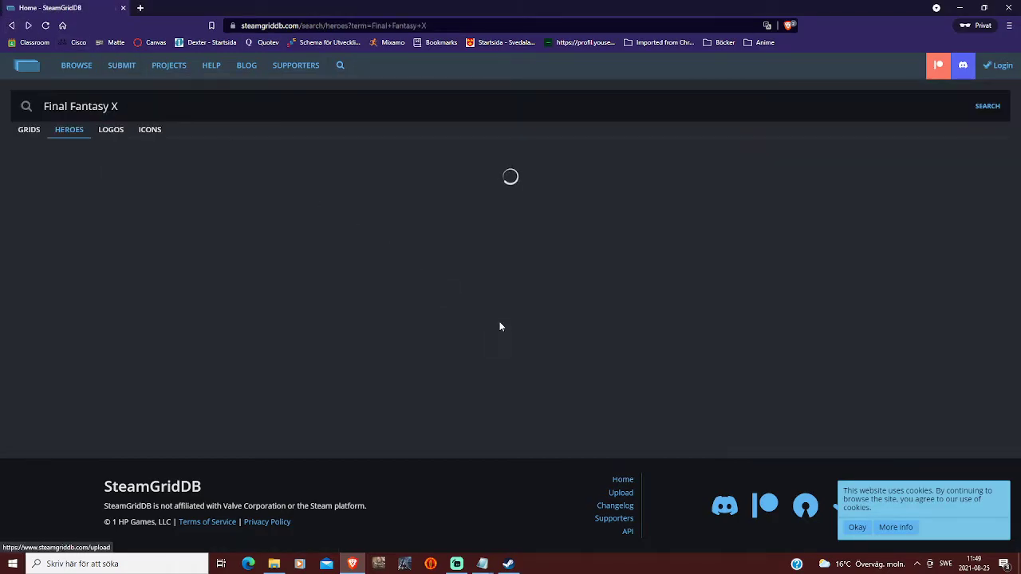
{"action": "scroll", "coordinate": [460, 298], "scroll_direction": "down", "scroll_amount": 1}
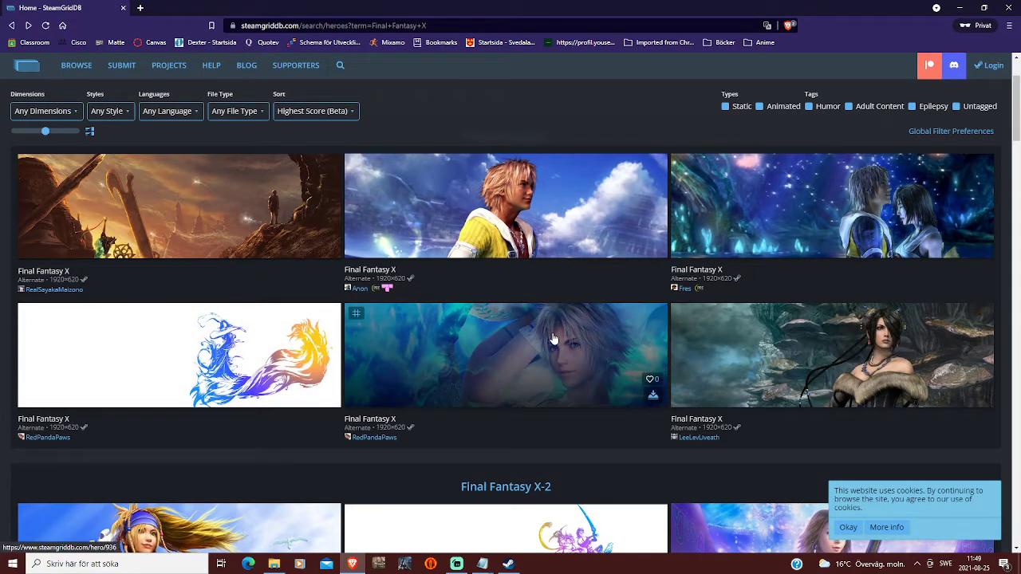
{"action": "left_click", "coordinate": [553, 339]}
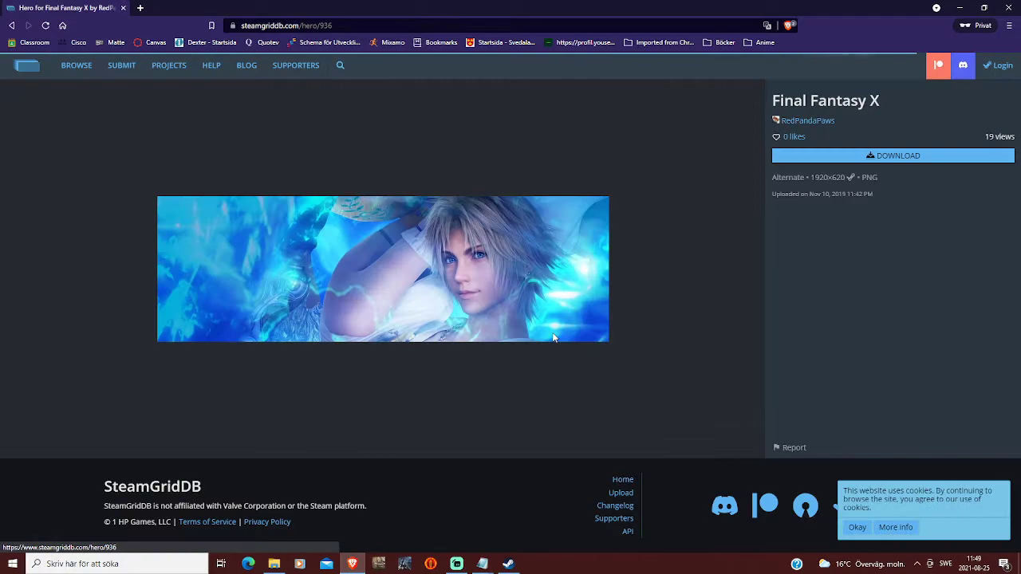
{"action": "right_click", "coordinate": [395, 273]}
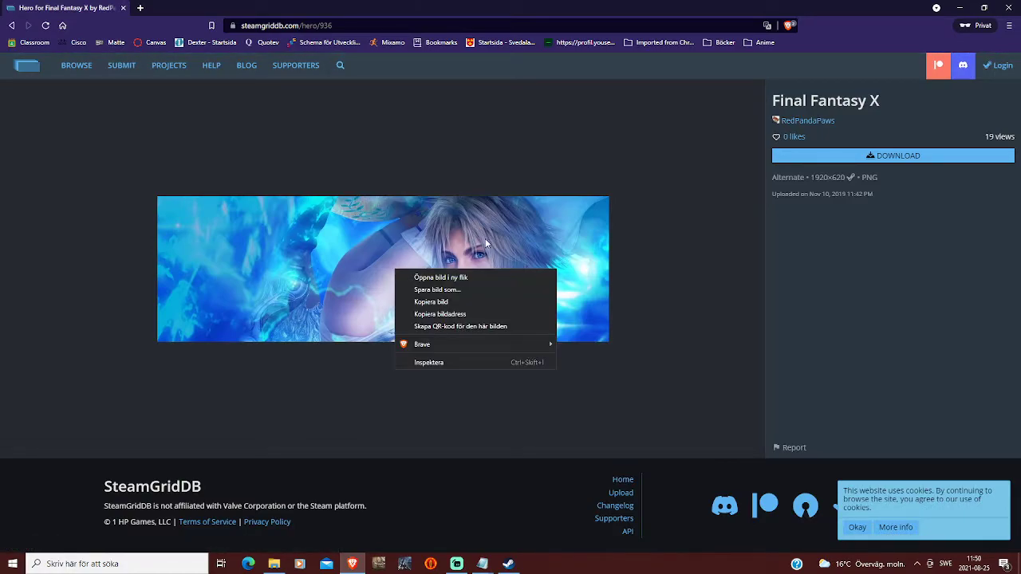
{"action": "left_click", "coordinate": [437, 290]}
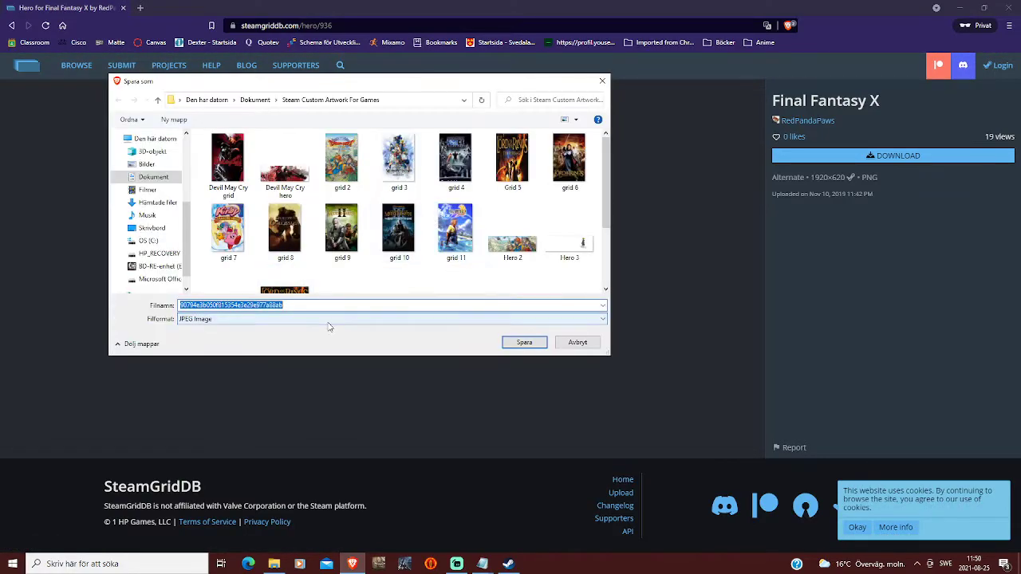
{"action": "type", "text": "hero"}
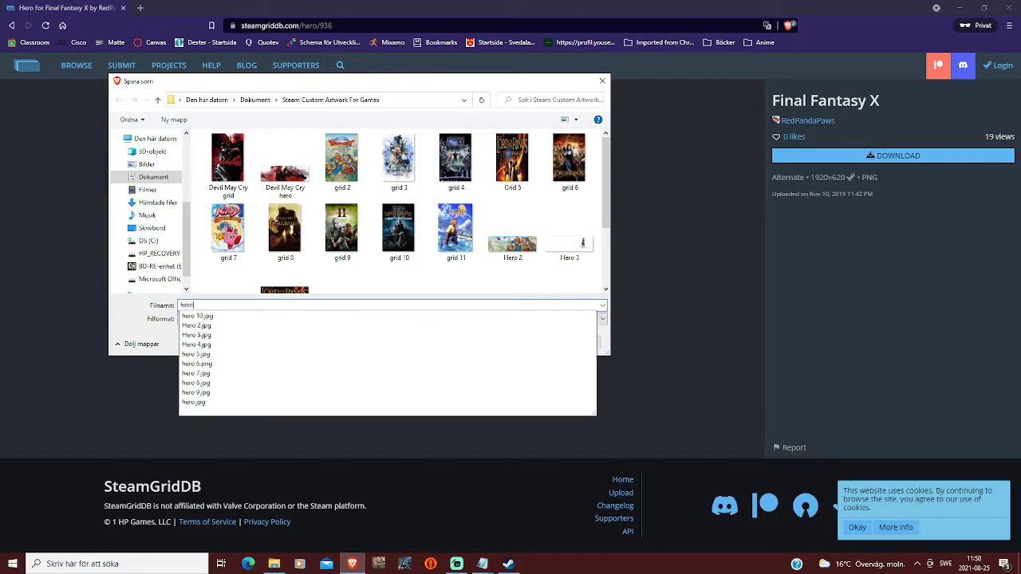
{"action": "type", "text": " 11"}
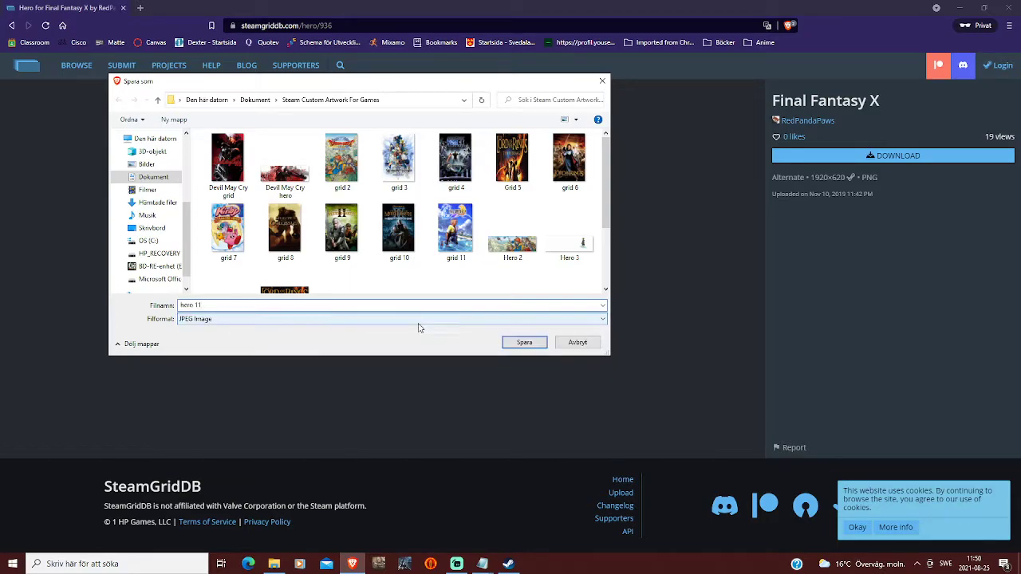
{"action": "left_click", "coordinate": [524, 342]}
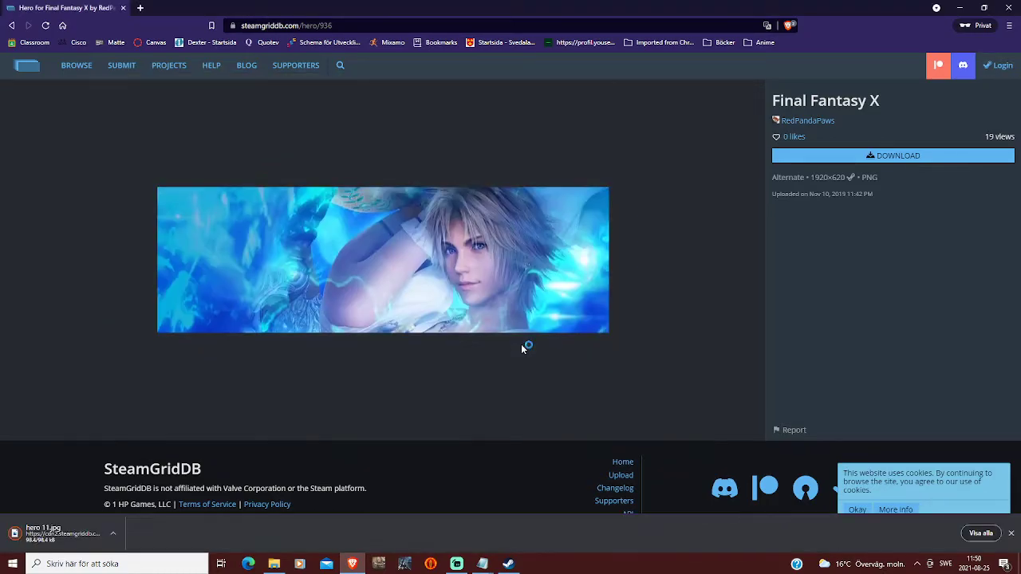
{"action": "left_click", "coordinate": [1010, 533]}
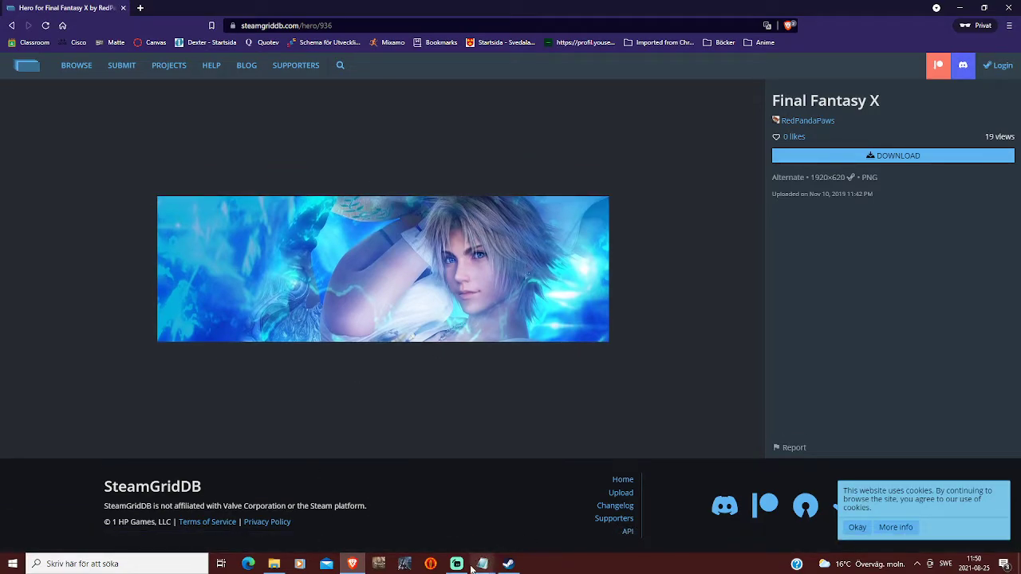
Apply hero 11 as the custom background of Final Fantasy X's Steam library page
{"action": "left_click", "coordinate": [500, 564]}
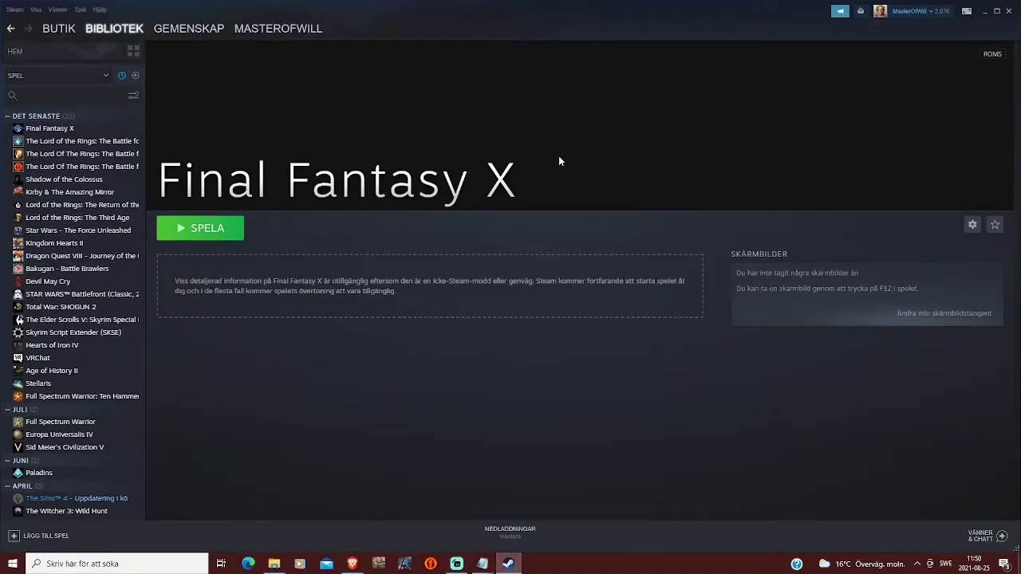
{"action": "right_click", "coordinate": [601, 135]}
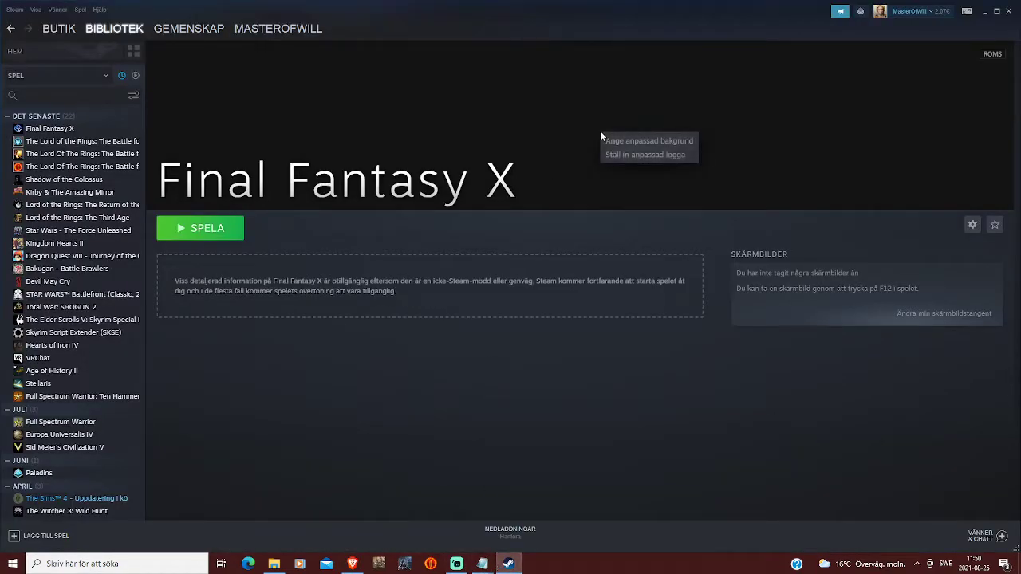
{"action": "left_click", "coordinate": [648, 148]}
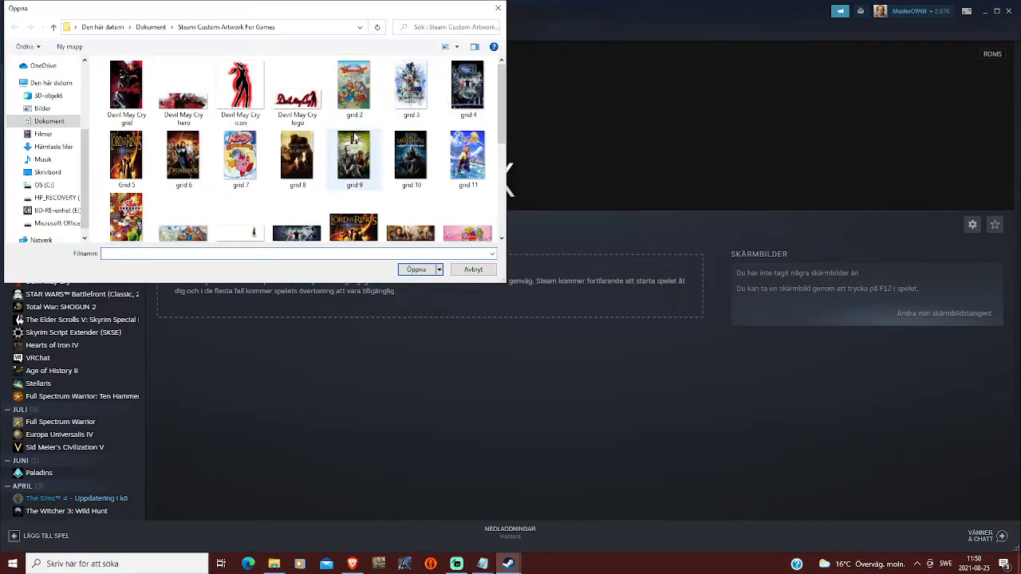
{"action": "scroll", "coordinate": [411, 145], "scroll_direction": "down", "scroll_amount": 2}
{"action": "scroll", "coordinate": [411, 145], "scroll_direction": "down", "scroll_amount": 3}
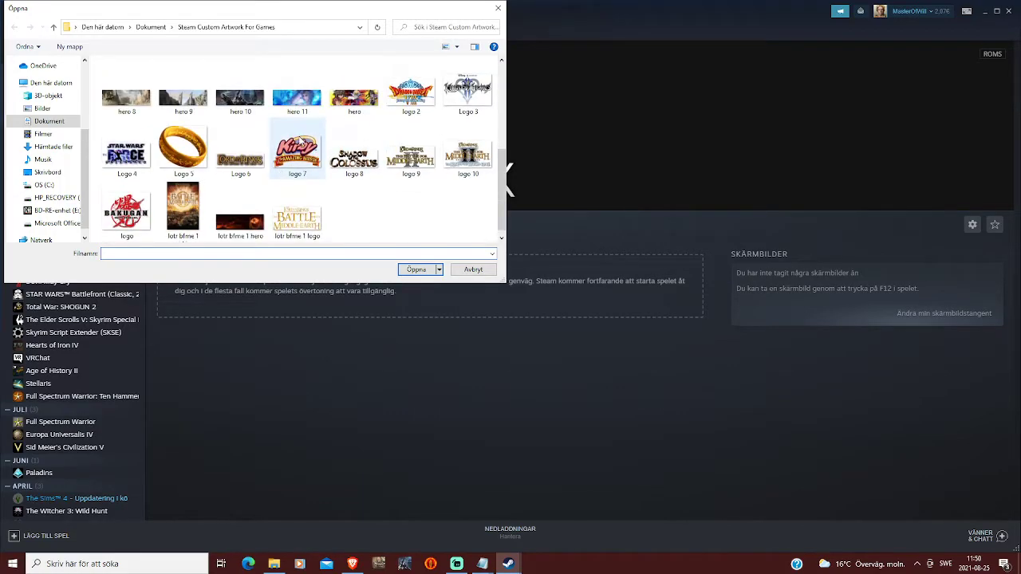
{"action": "left_click", "coordinate": [295, 99]}
{"action": "left_click", "coordinate": [416, 269]}
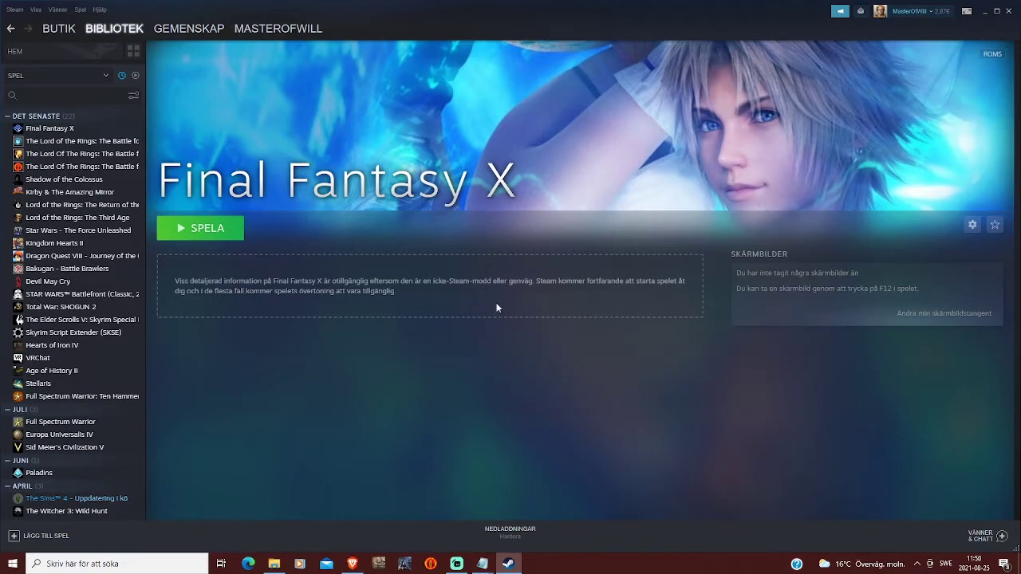
{"action": "left_click", "coordinate": [352, 563]}
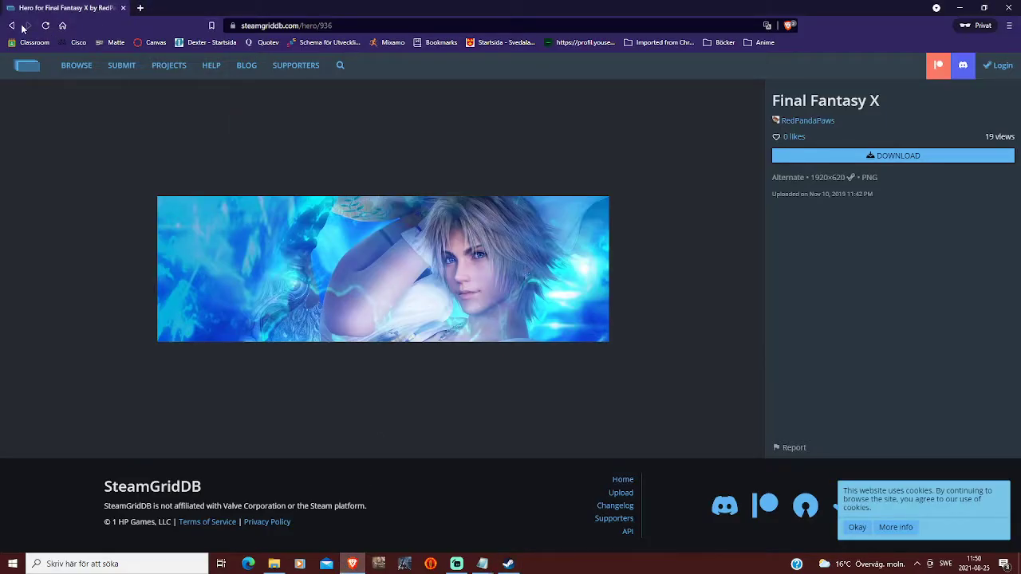
Go back from the hero page and list the Final Fantasy X logo results
{"action": "left_click", "coordinate": [11, 25]}
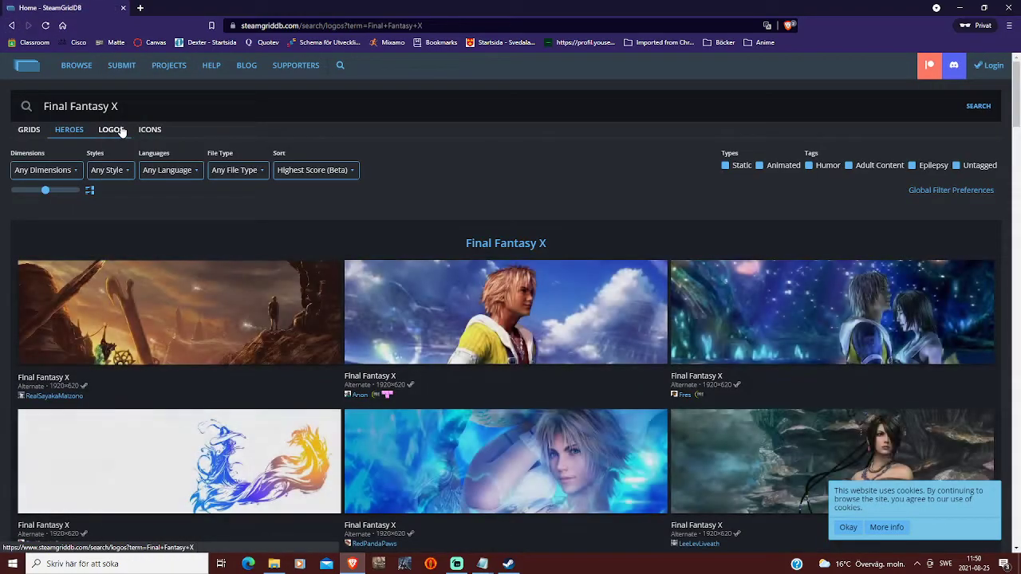
{"action": "left_click", "coordinate": [111, 130]}
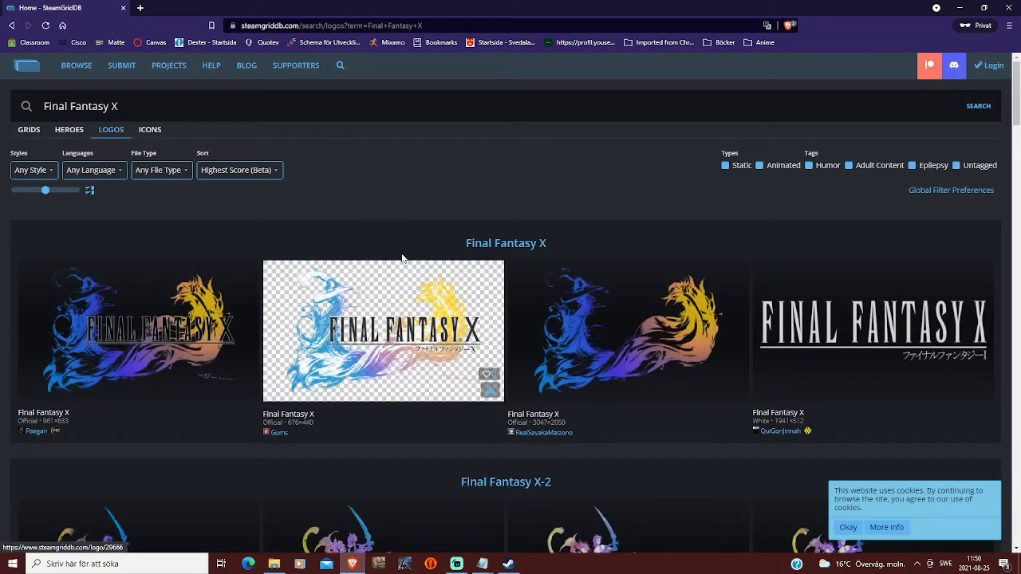
{"action": "scroll", "coordinate": [420, 179], "scroll_direction": "down", "scroll_amount": 1}
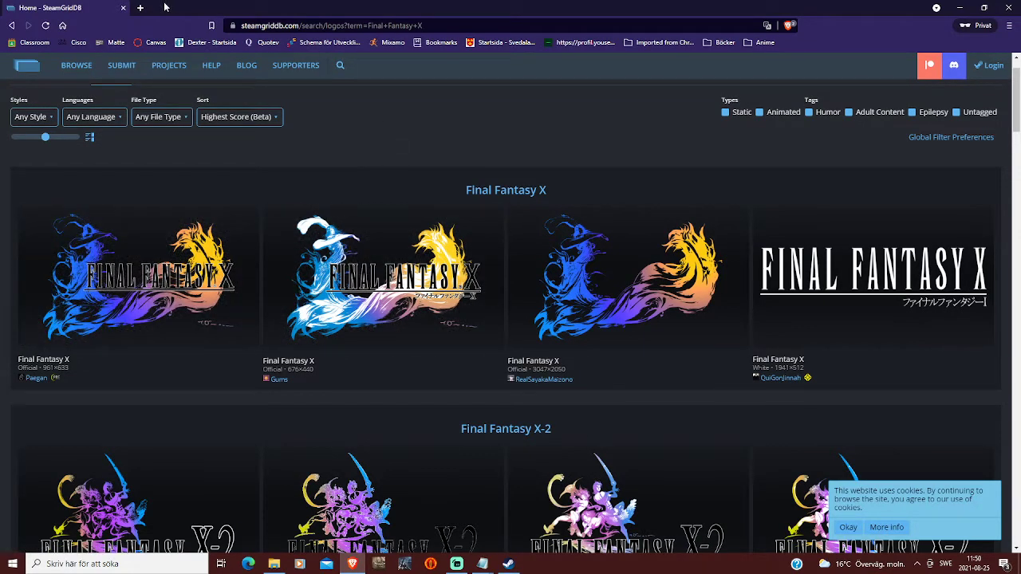
Search images for 'Final fantasy X logo' in a new tab, then close it
{"action": "left_click", "coordinate": [141, 8]}
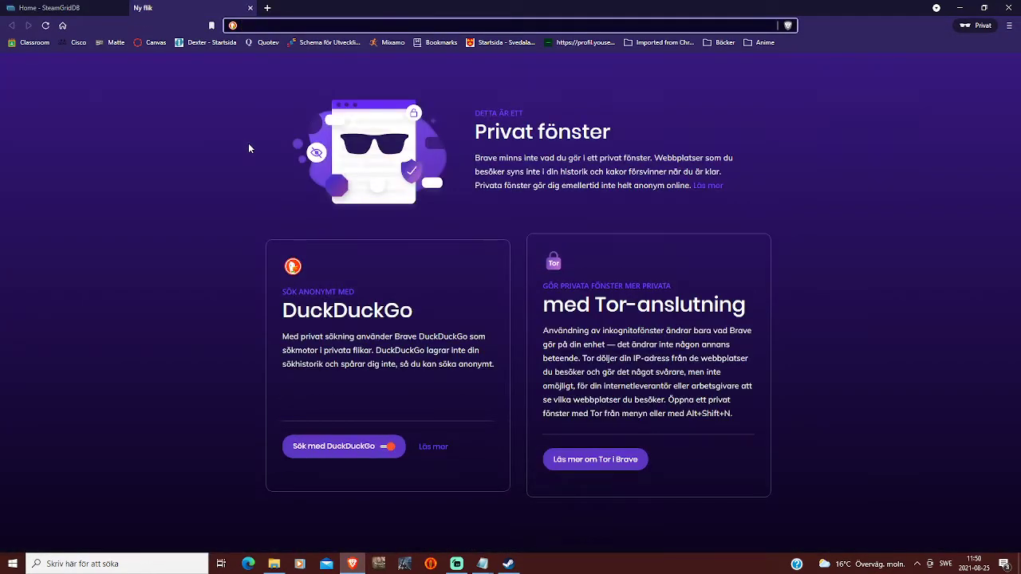
{"action": "type", "text": "Final"}
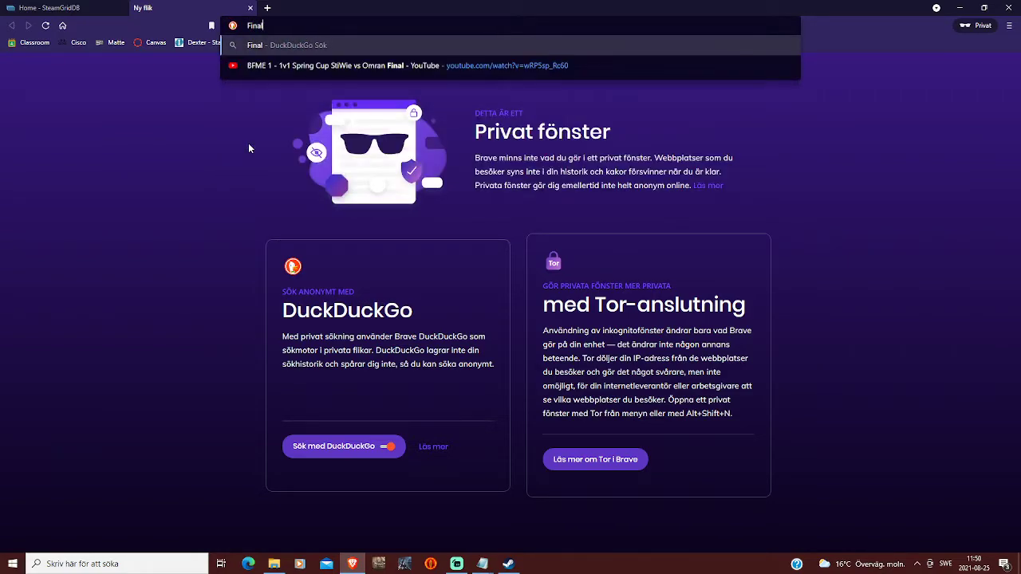
{"action": "type", "text": " fantasy "}
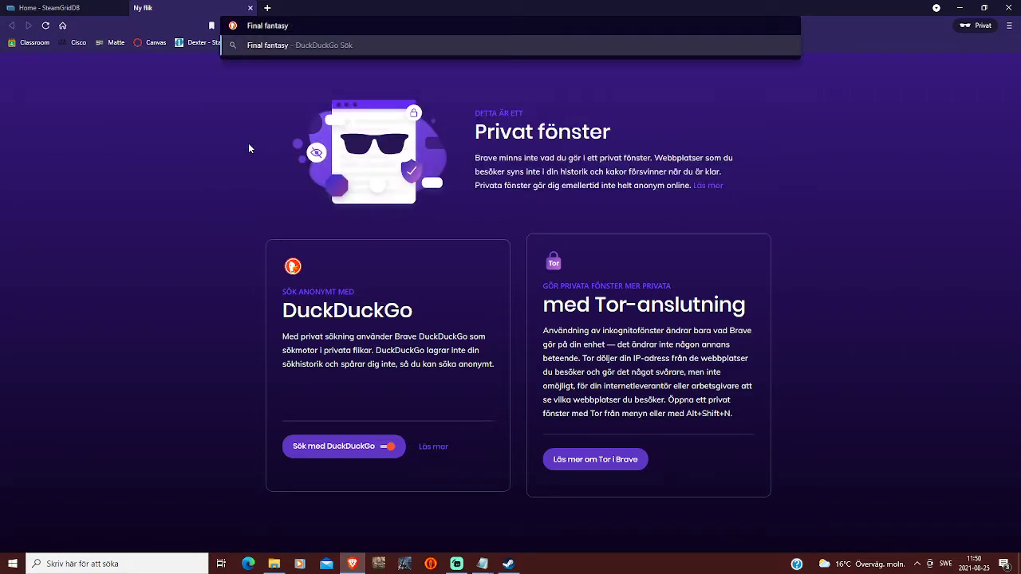
{"action": "type", "text": "X logo"}
{"action": "key", "text": "Return"}
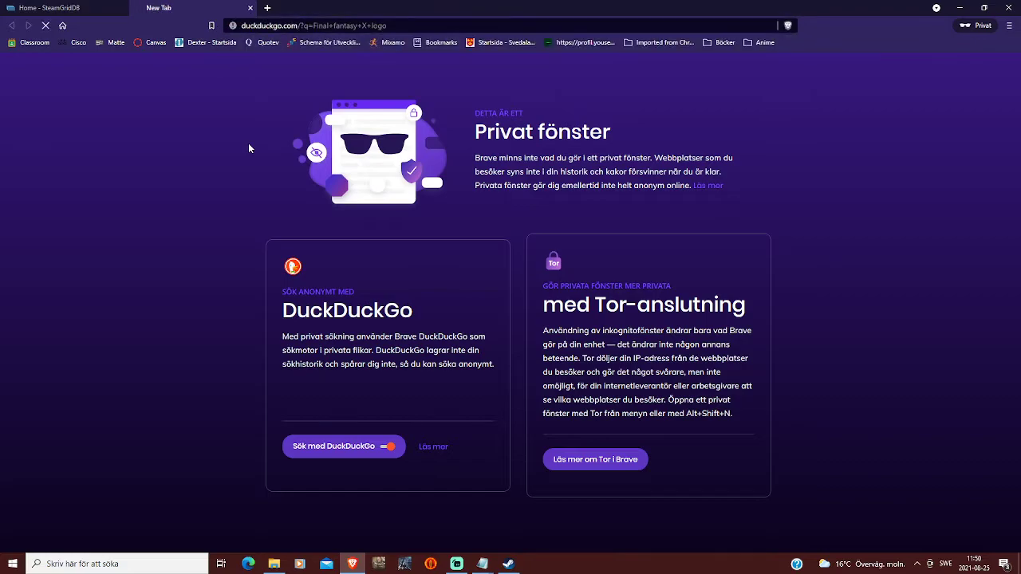
{"action": "left_click", "coordinate": [119, 96]}
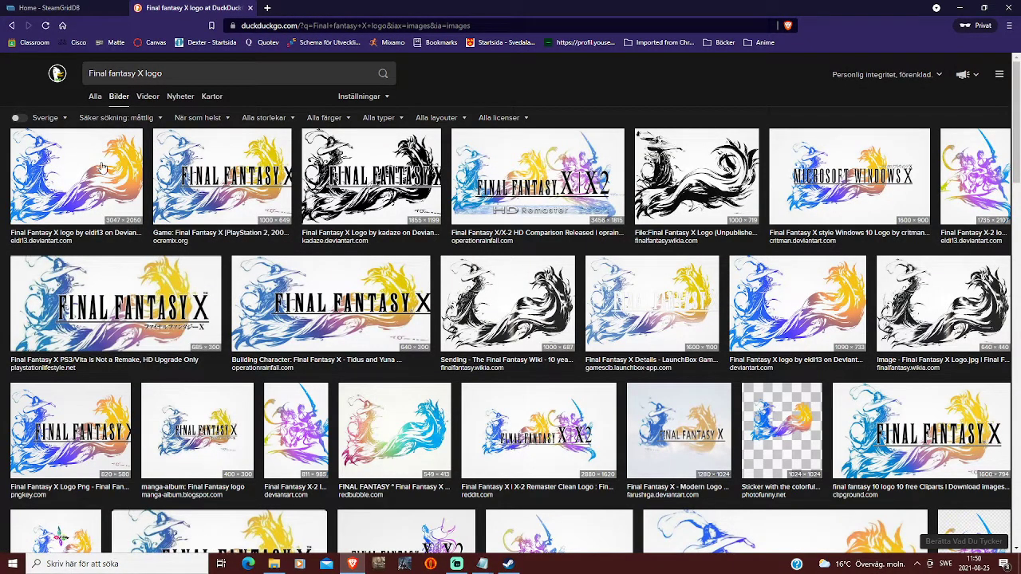
{"action": "left_click", "coordinate": [250, 8]}
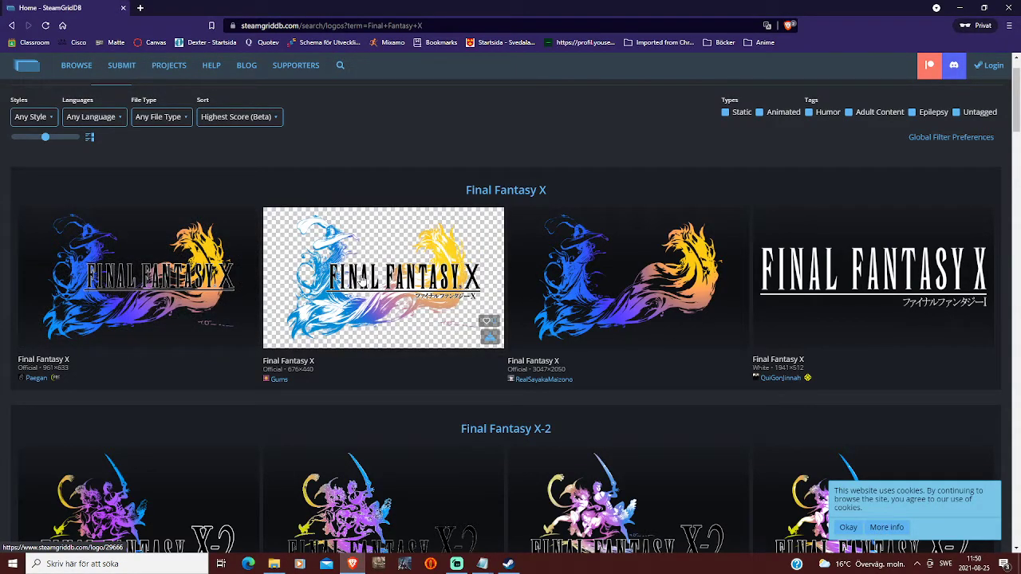
Open the official Final Fantasy X logo's page, then go back to the logo results
{"action": "left_click", "coordinate": [364, 290]}
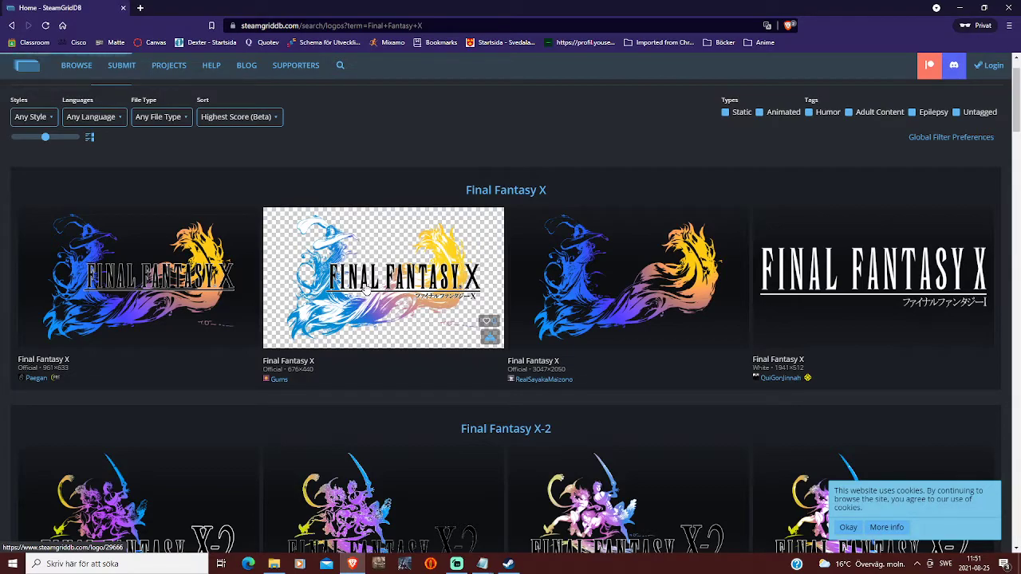
{"action": "right_click", "coordinate": [363, 257]}
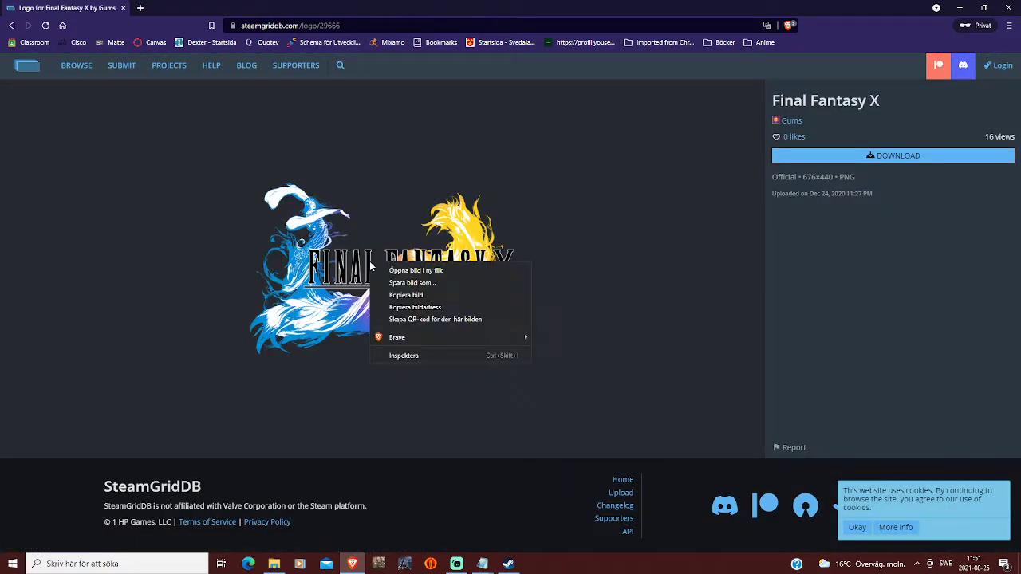
{"action": "left_click", "coordinate": [575, 257]}
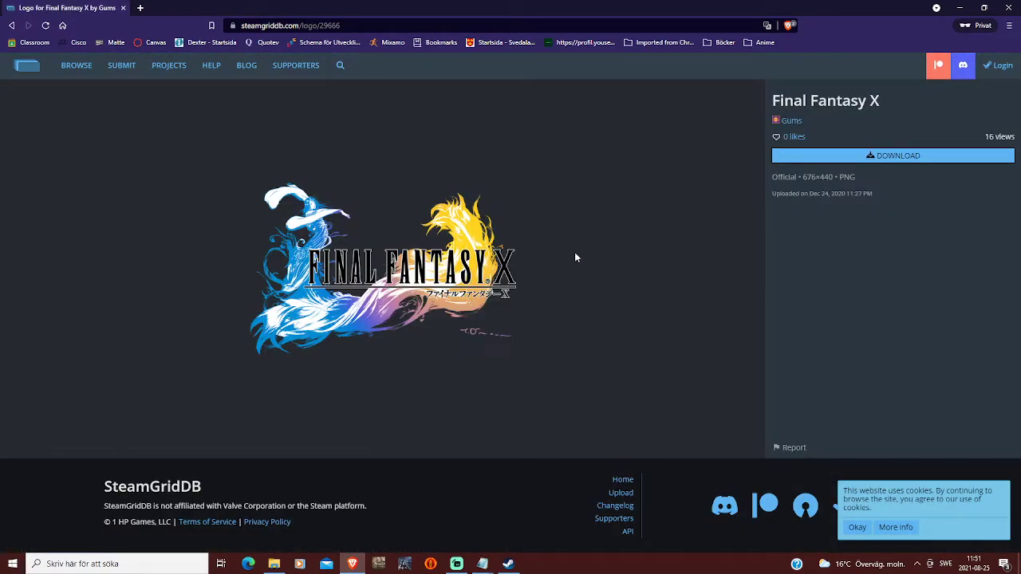
{"action": "left_click", "coordinate": [11, 26]}
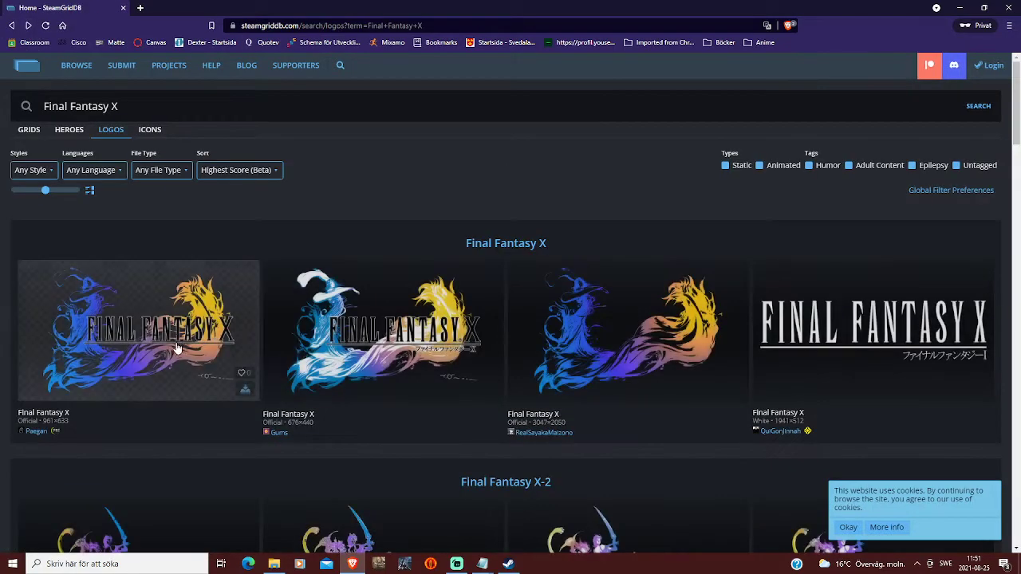
Save the official 676×440 logo as 'logo 11' in the artwork folder
{"action": "left_click", "coordinate": [453, 311]}
{"action": "right_click", "coordinate": [366, 269]}
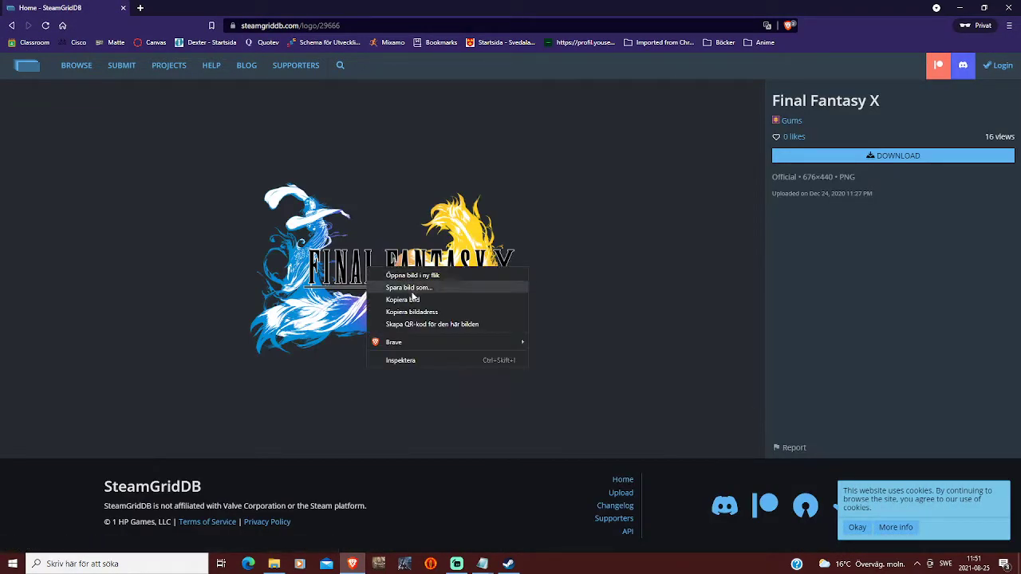
{"action": "left_click", "coordinate": [400, 289]}
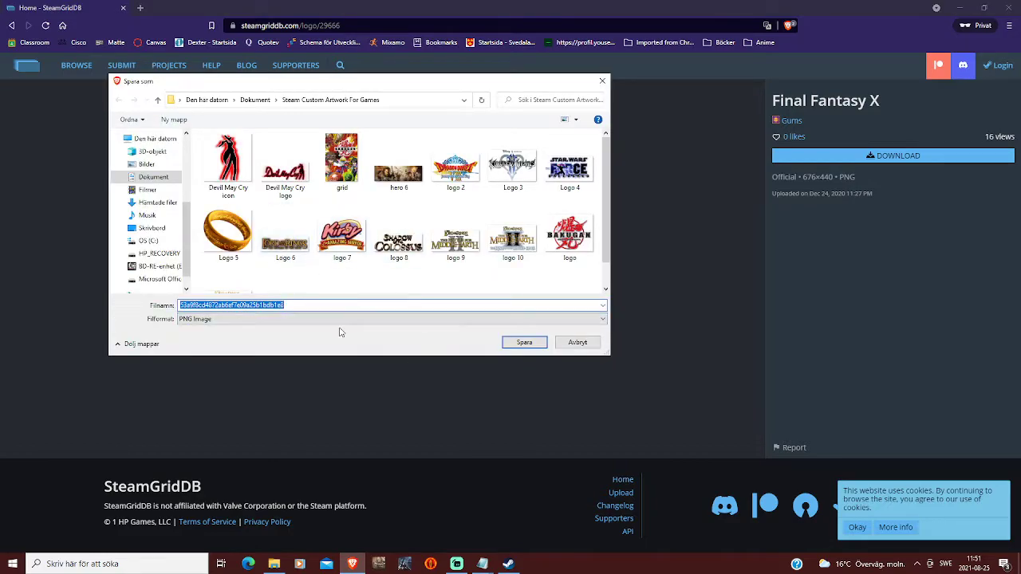
{"action": "key", "text": "BackSpace"}
{"action": "type", "text": "logo 11"}
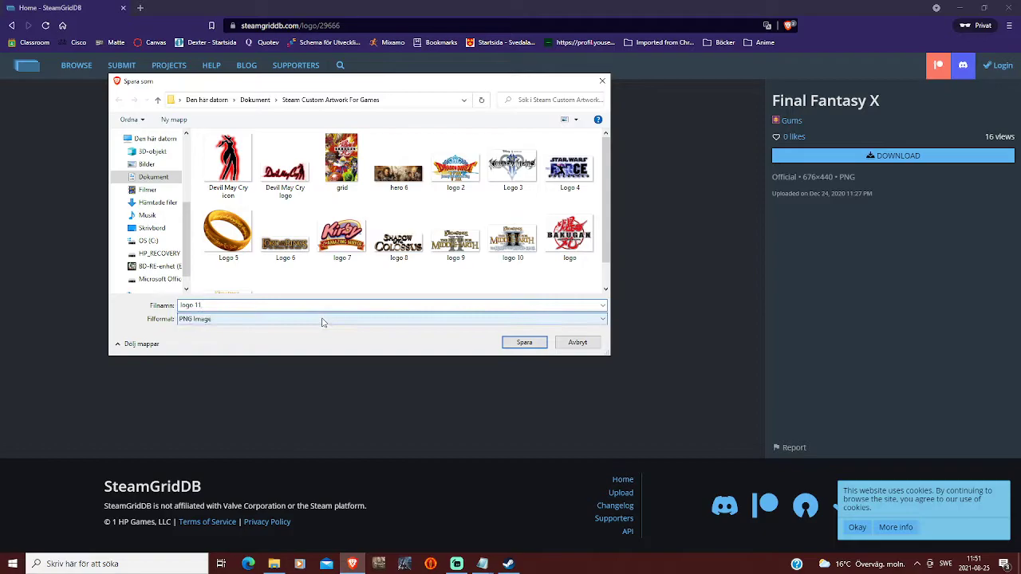
{"action": "left_click", "coordinate": [524, 342]}
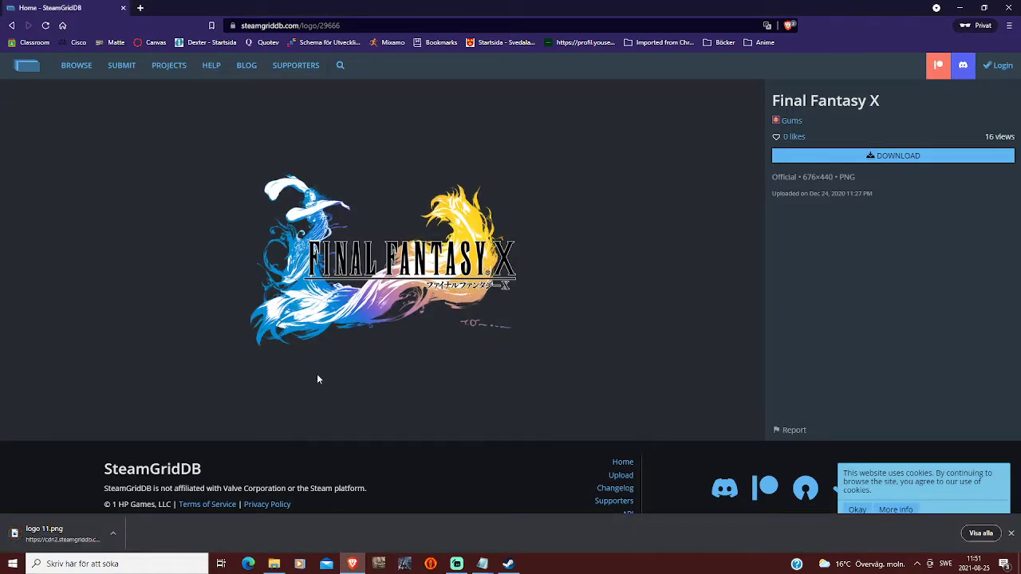
Set logo 11 as the custom logo on the Final Fantasy X banner
{"action": "left_click", "coordinate": [1010, 533]}
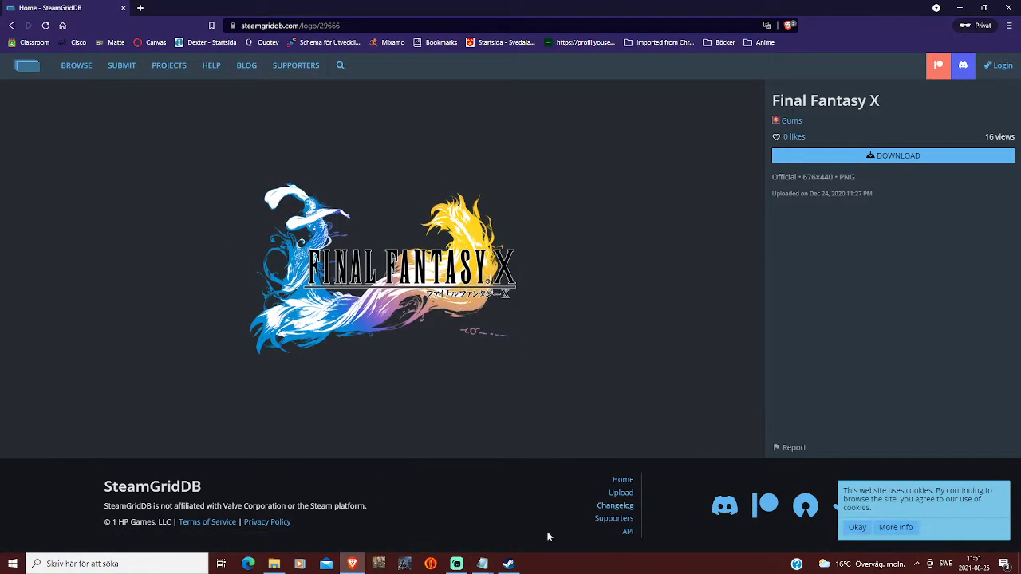
{"action": "left_click", "coordinate": [509, 563]}
{"action": "right_click", "coordinate": [535, 119]}
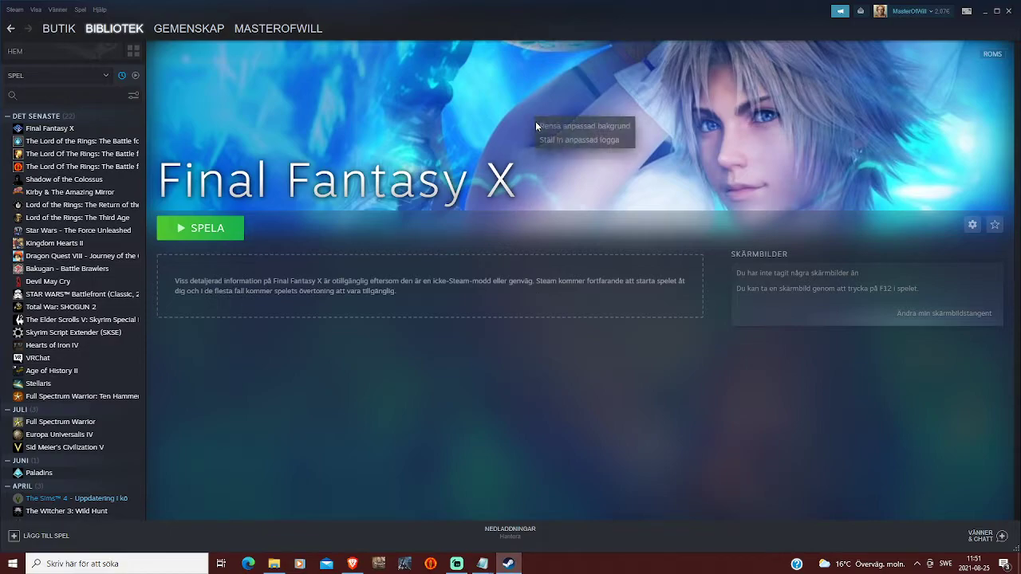
{"action": "left_click", "coordinate": [596, 140]}
{"action": "scroll", "coordinate": [306, 184], "scroll_direction": "down", "scroll_amount": 5}
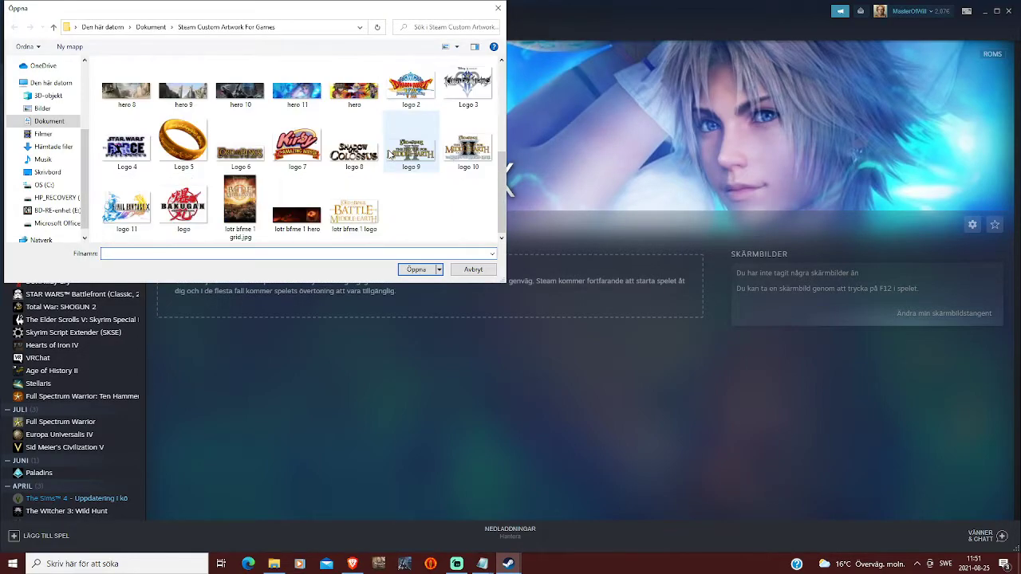
{"action": "left_click", "coordinate": [126, 206]}
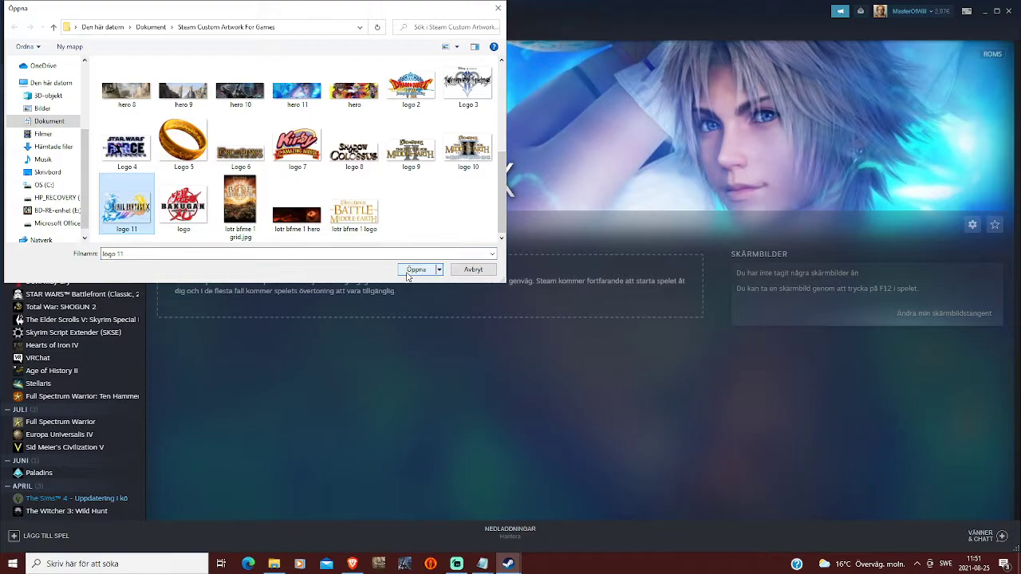
{"action": "left_click", "coordinate": [400, 269]}
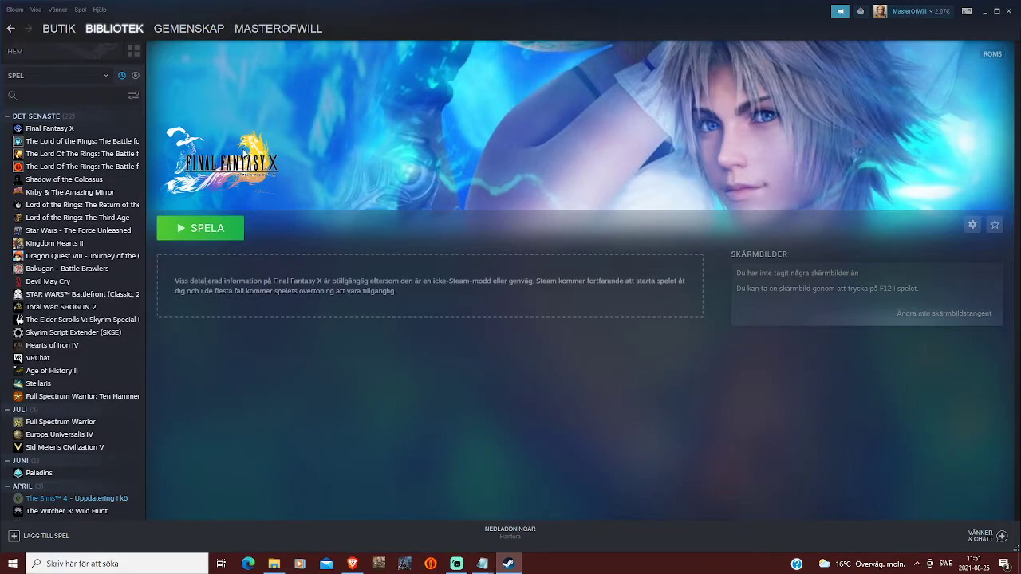
Open the Egenskaper (properties) of the Final Fantasy X shortcut
{"action": "right_click", "coordinate": [47, 134]}
{"action": "mouse_move", "coordinate": [89, 191]}
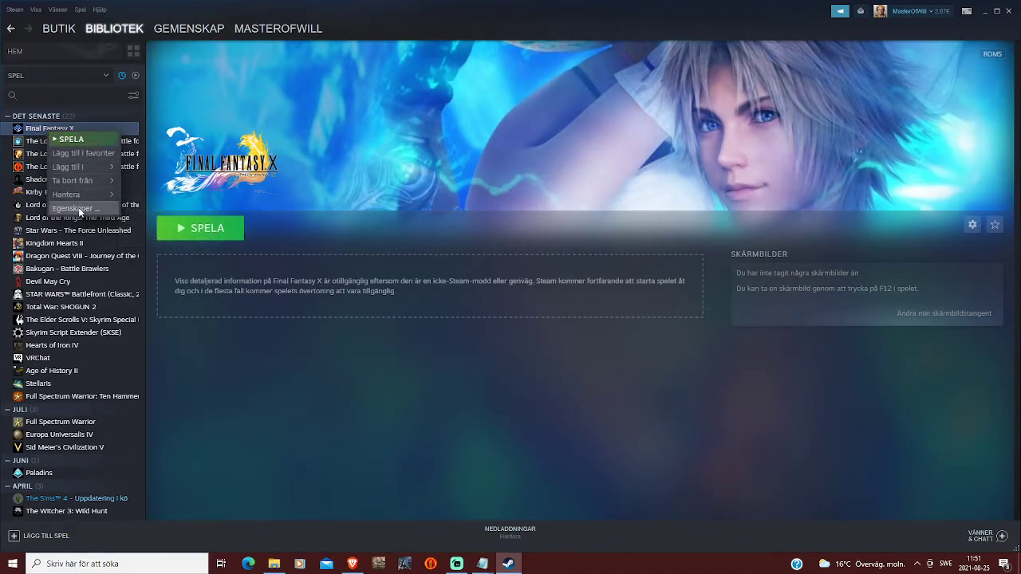
{"action": "left_click", "coordinate": [76, 209]}
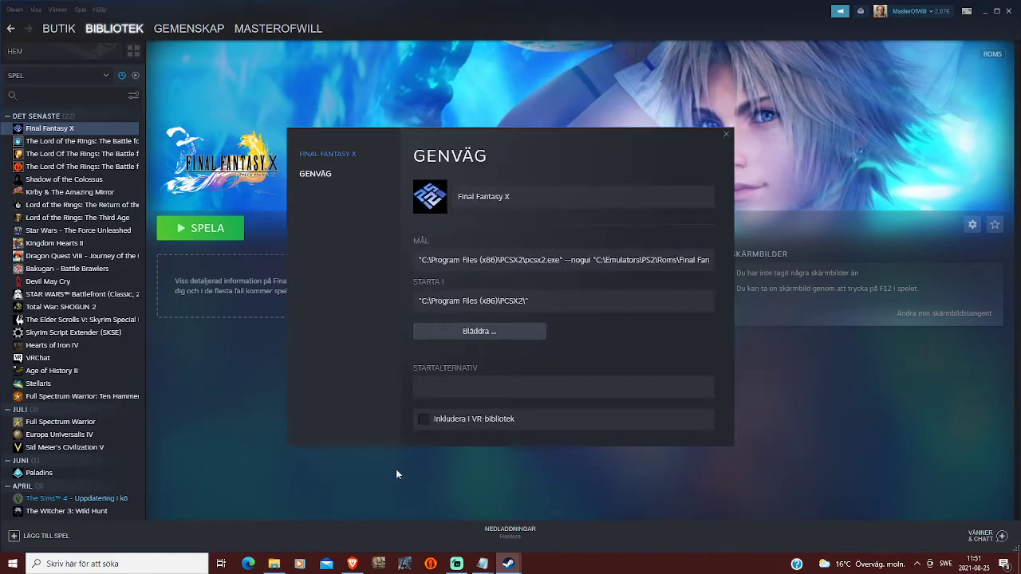
Open the first Final Fantasy X 128×128 icon on SteamGridDB and choose to save it
{"action": "left_click", "coordinate": [351, 564]}
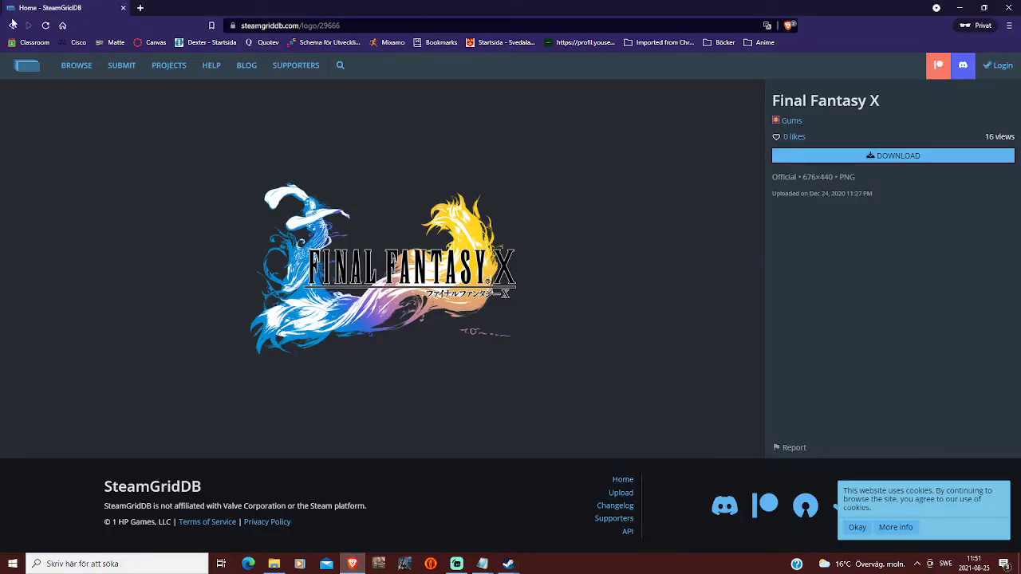
{"action": "left_click", "coordinate": [12, 25]}
{"action": "left_click", "coordinate": [156, 133]}
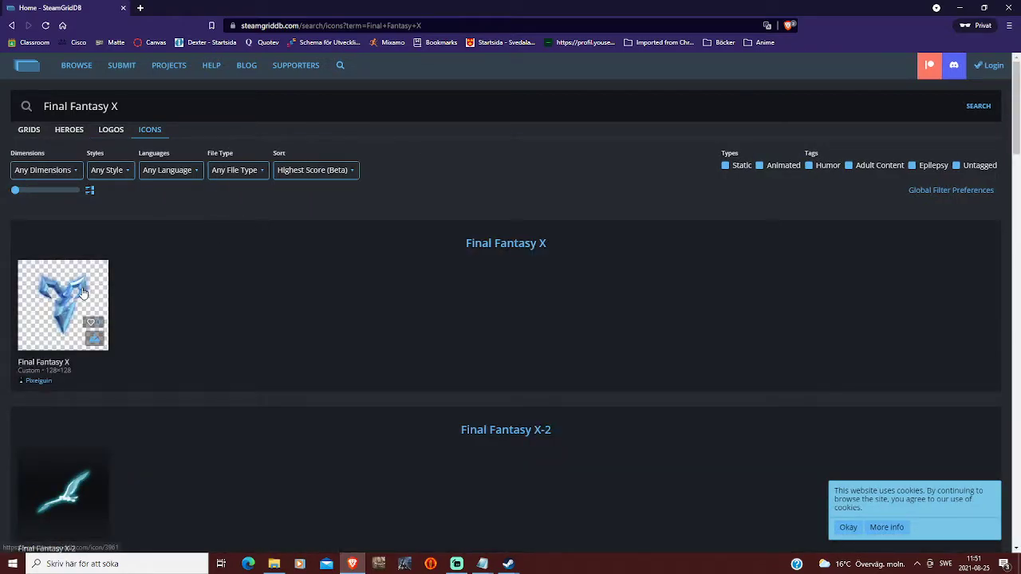
{"action": "left_click", "coordinate": [79, 295]}
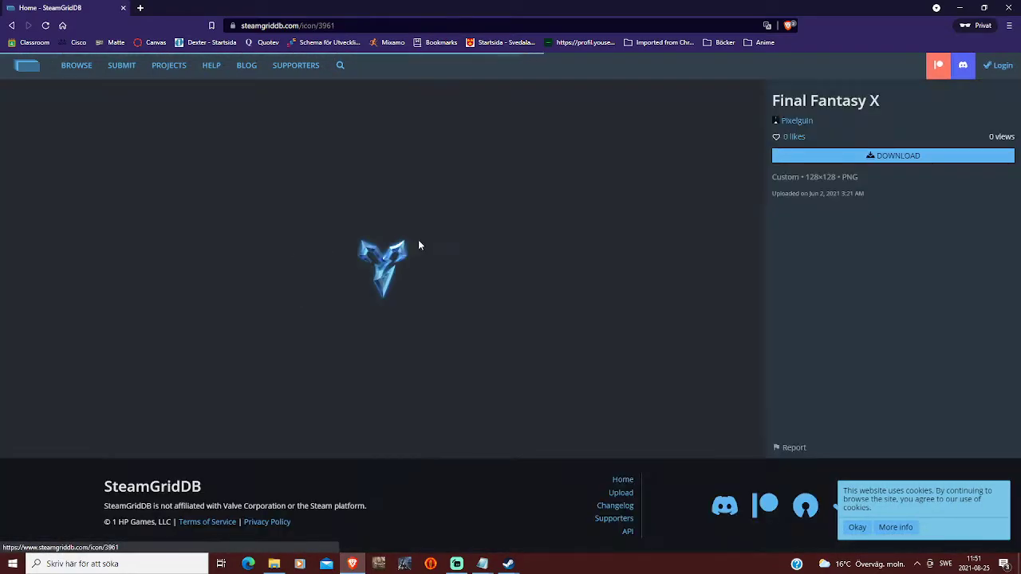
{"action": "right_click", "coordinate": [400, 265]}
{"action": "left_click", "coordinate": [430, 292]}
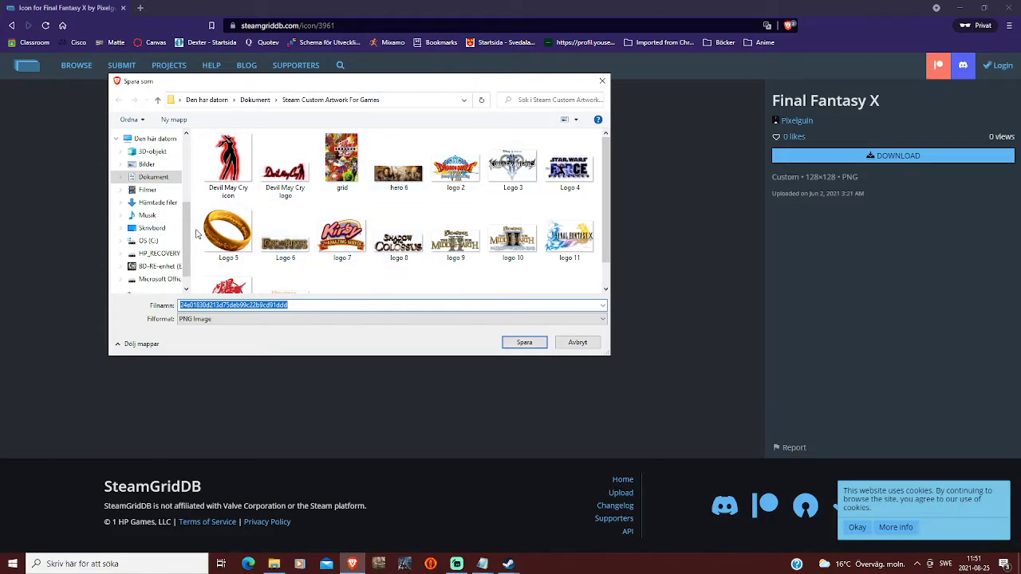
Save the icon as 'icon 9.png' in the C:\ICO Files folder
{"action": "scroll", "coordinate": [188, 229], "scroll_direction": "up", "scroll_amount": 5}
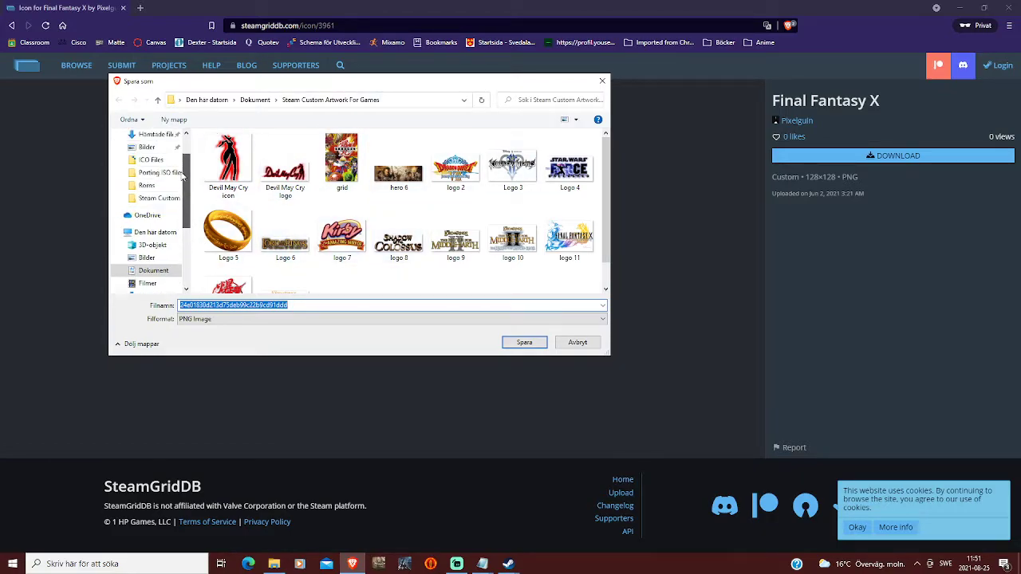
{"action": "scroll", "coordinate": [149, 239], "scroll_direction": "down", "scroll_amount": 2}
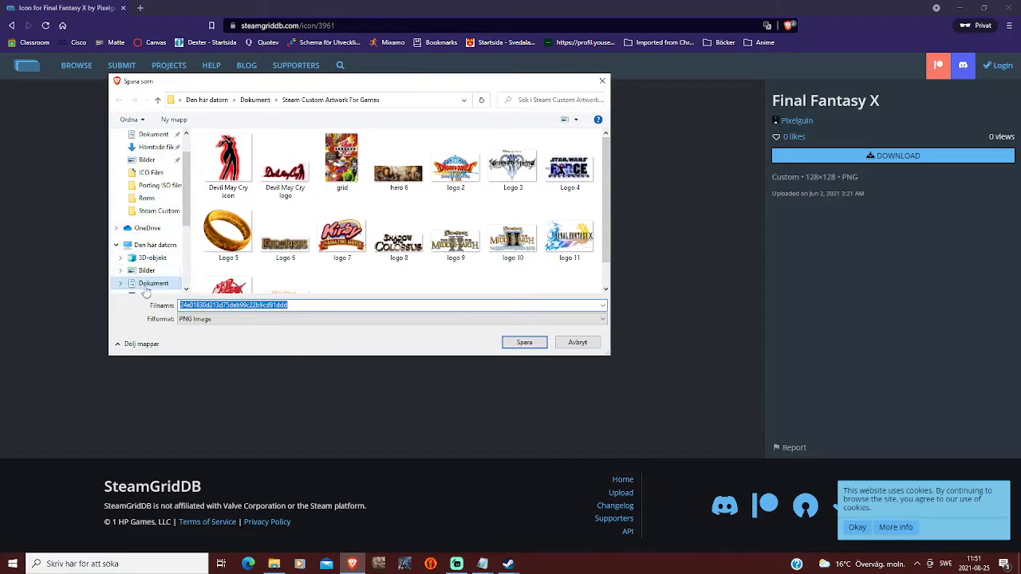
{"action": "scroll", "coordinate": [155, 270], "scroll_direction": "down", "scroll_amount": 1}
{"action": "left_click", "coordinate": [148, 258]}
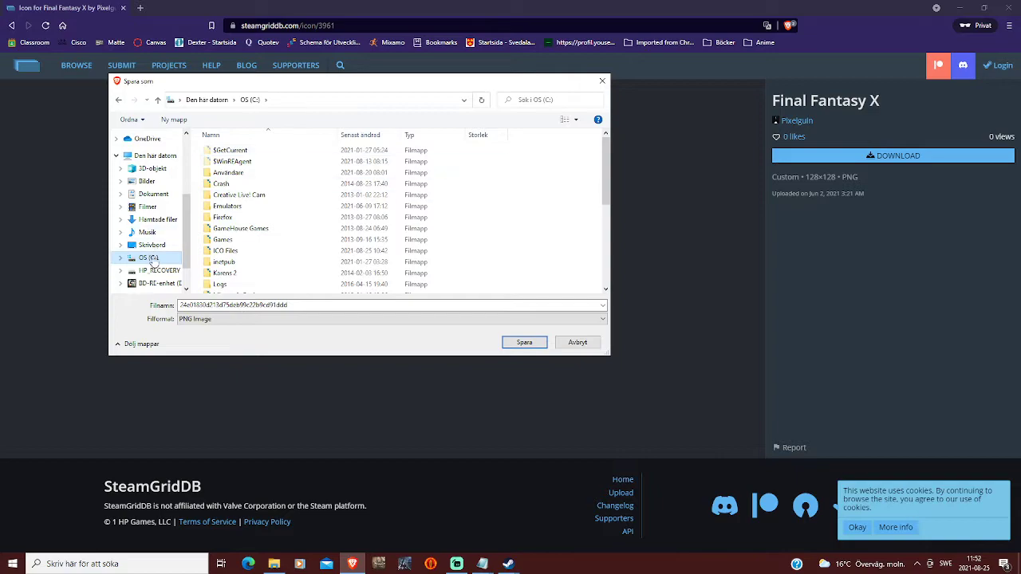
{"action": "scroll", "coordinate": [287, 191], "scroll_direction": "down", "scroll_amount": 4}
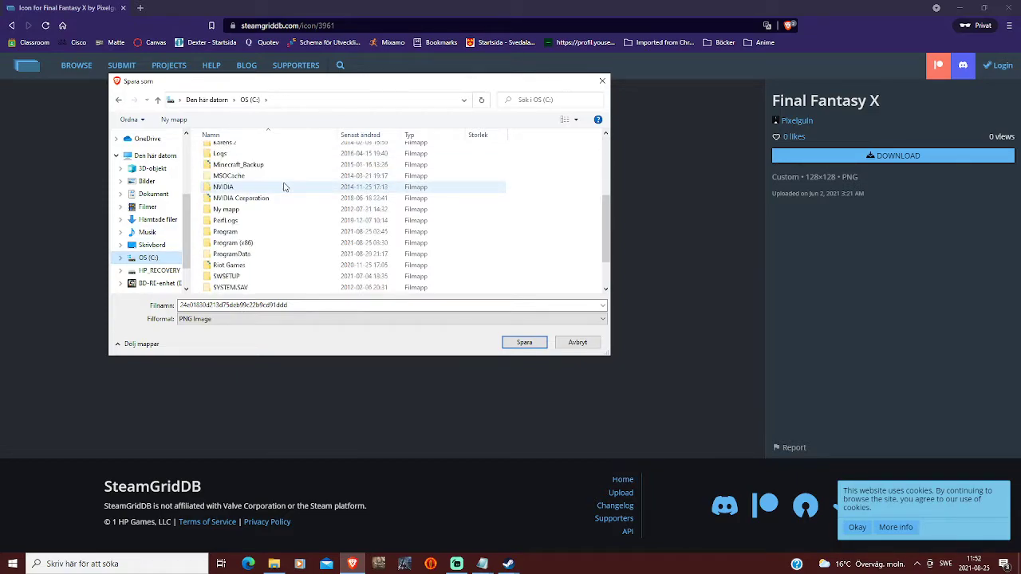
{"action": "scroll", "coordinate": [265, 197], "scroll_direction": "up", "scroll_amount": 3}
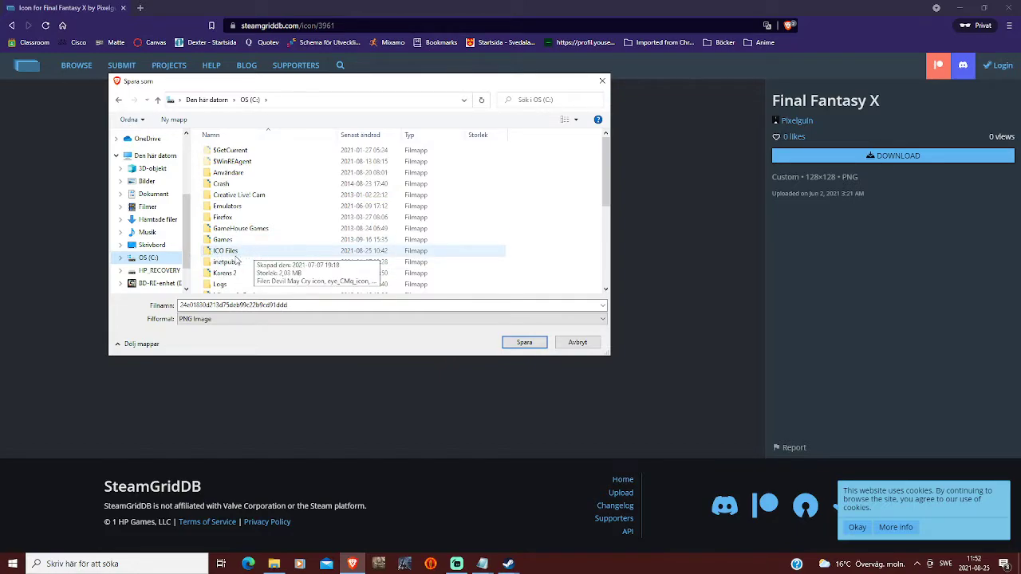
{"action": "double_click", "coordinate": [235, 254]}
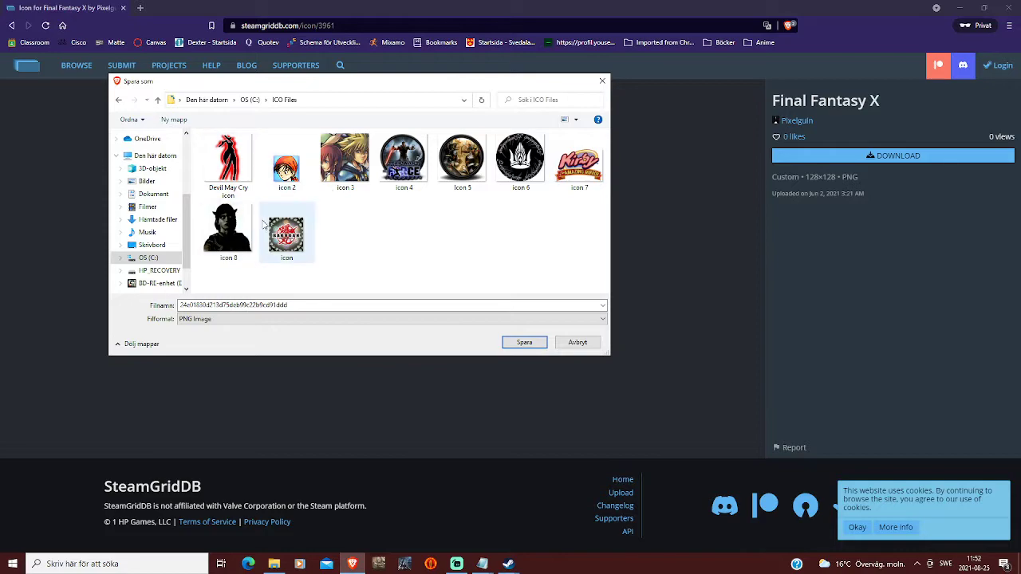
{"action": "double_click", "coordinate": [304, 305]}
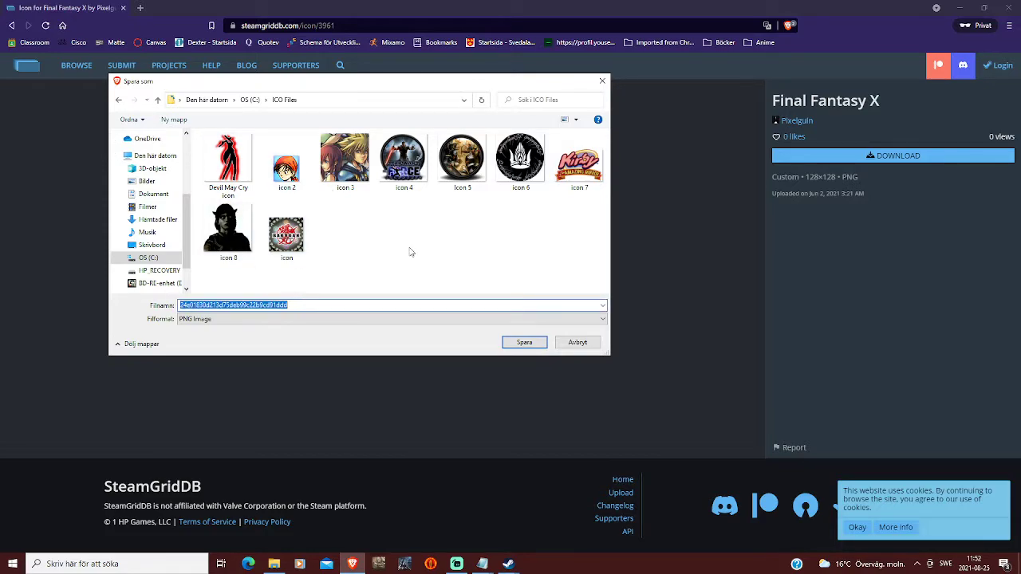
{"action": "type", "text": "icon"}
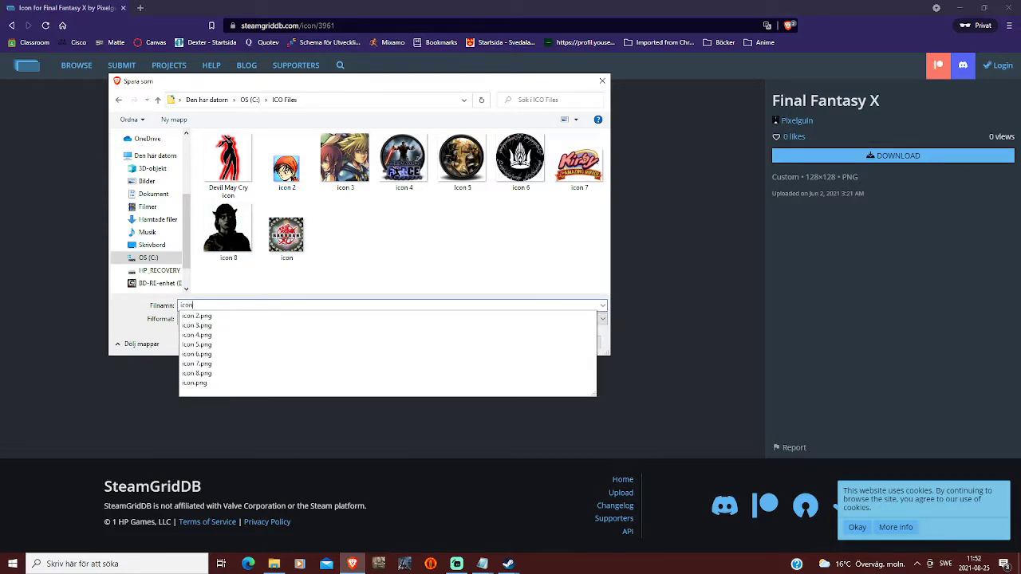
{"action": "type", "text": " 9"}
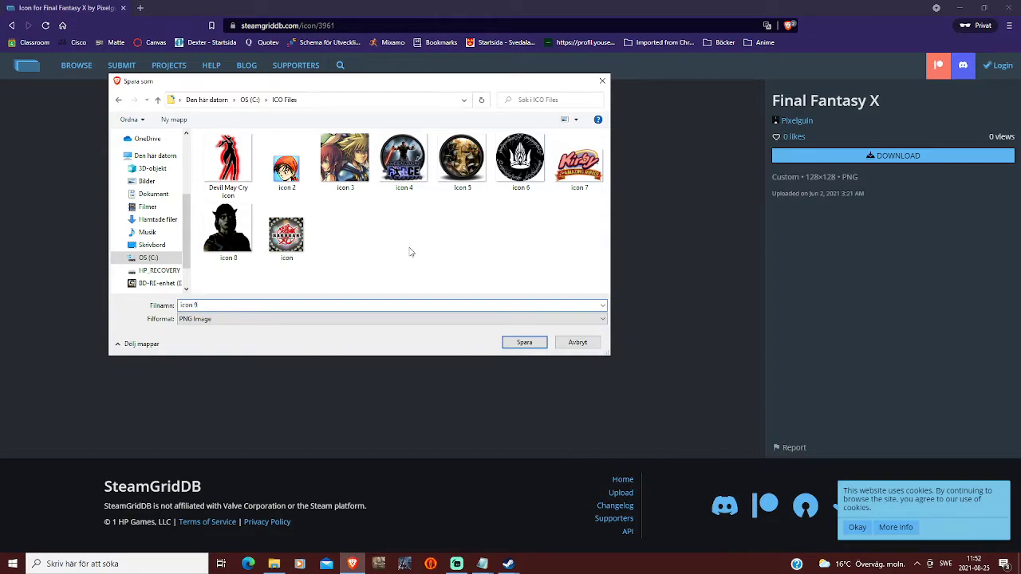
{"action": "left_click", "coordinate": [517, 341]}
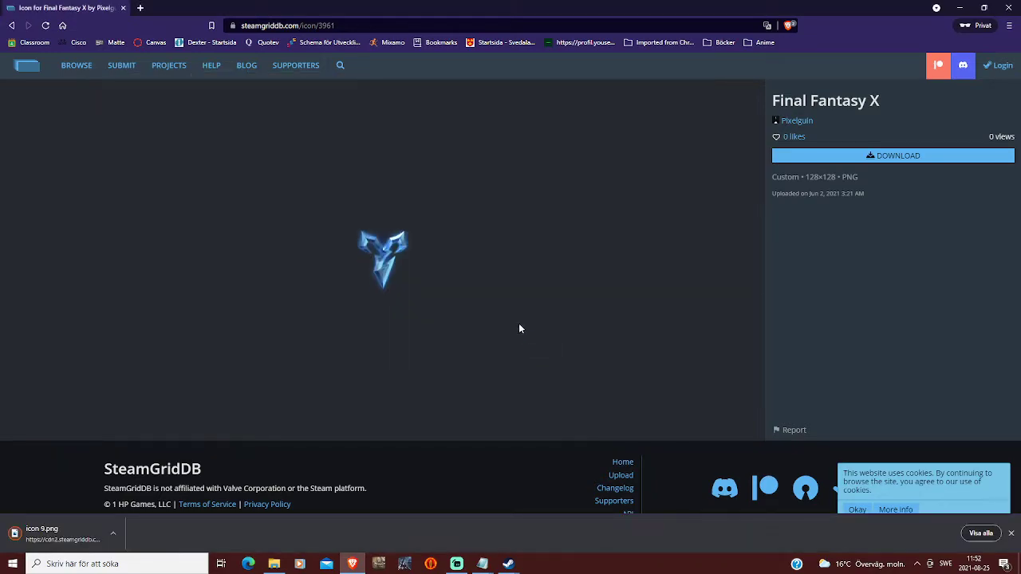
{"action": "left_click", "coordinate": [1011, 532]}
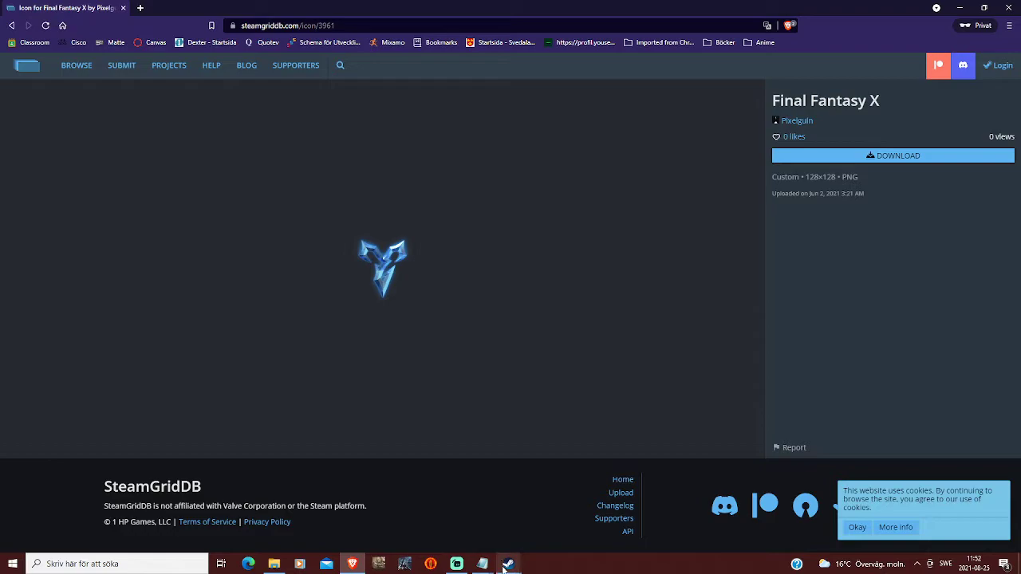
Open the Välj ikon picker from the shortcut properties and browse up to C:\ without choosing a file
{"action": "mouse_move", "coordinate": [504, 566]}
{"action": "left_click", "coordinate": [534, 534]}
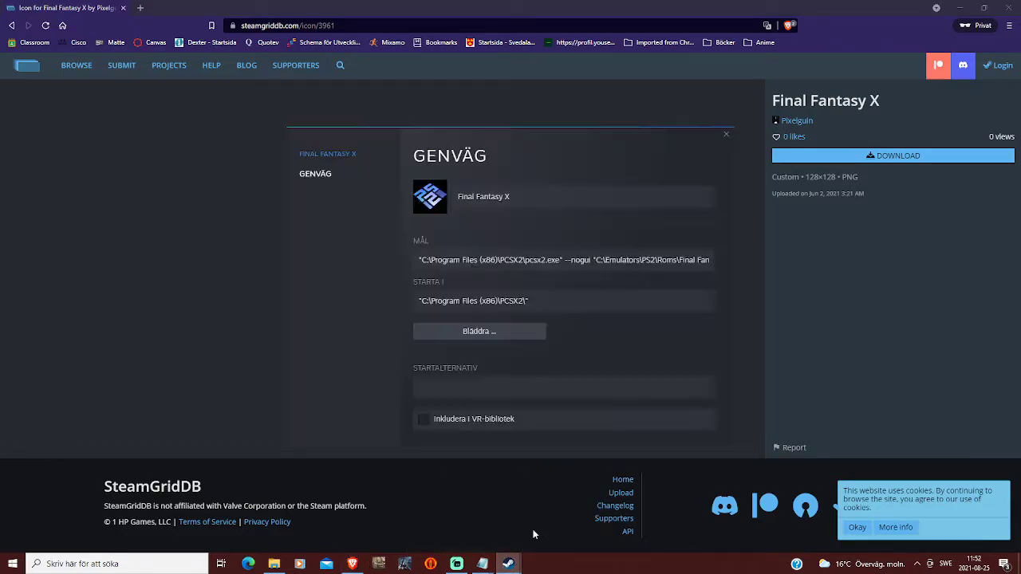
{"action": "left_click", "coordinate": [429, 206]}
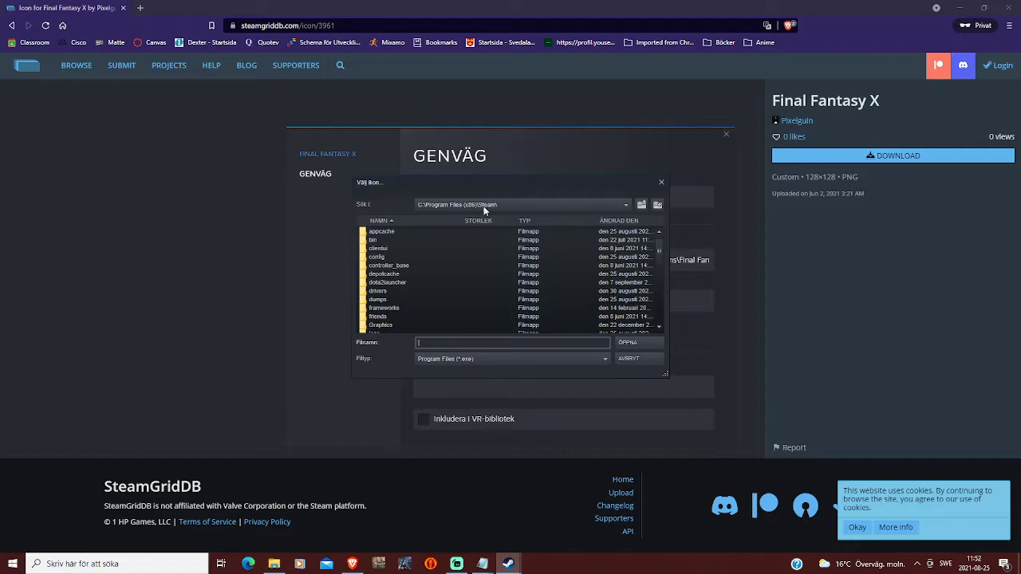
{"action": "left_click", "coordinate": [642, 204]}
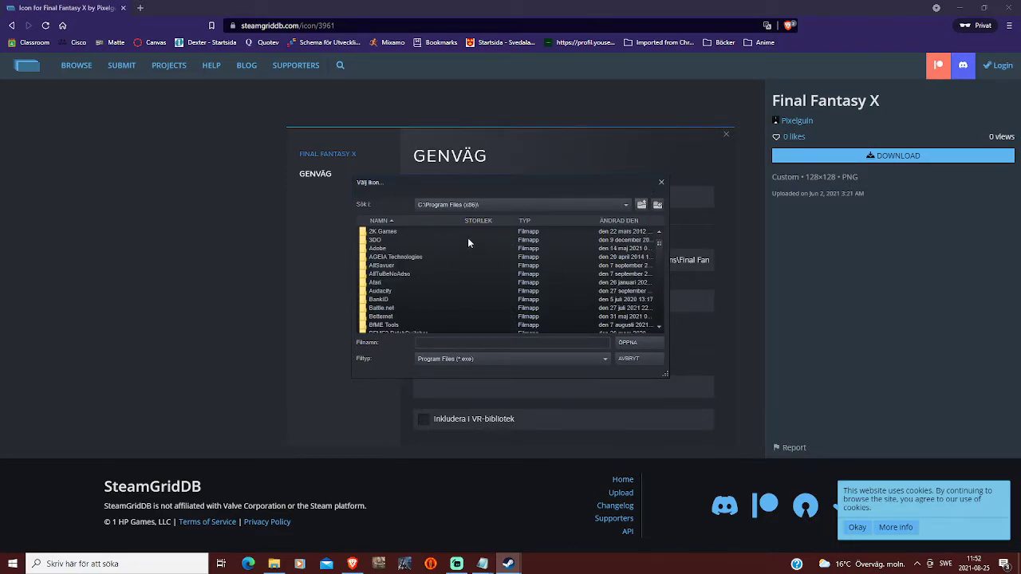
{"action": "scroll", "coordinate": [438, 258], "scroll_direction": "down", "scroll_amount": 3}
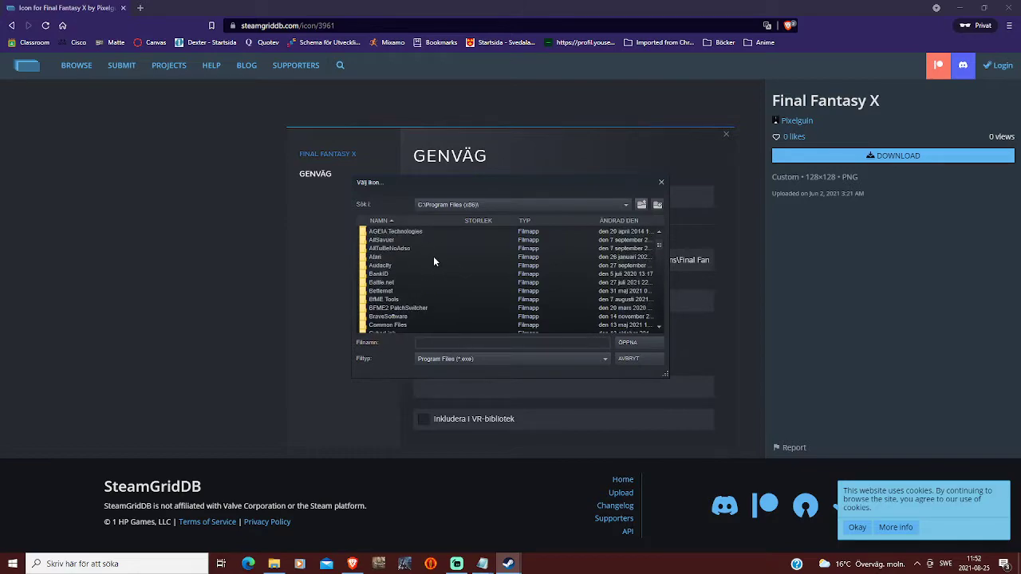
{"action": "left_click", "coordinate": [642, 204]}
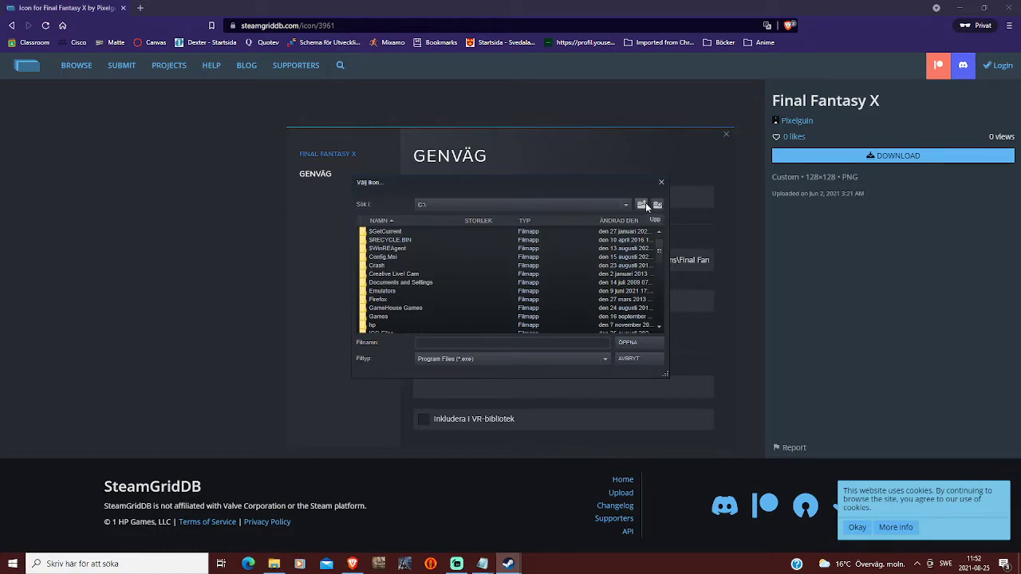
{"action": "scroll", "coordinate": [461, 273], "scroll_direction": "down", "scroll_amount": 3}
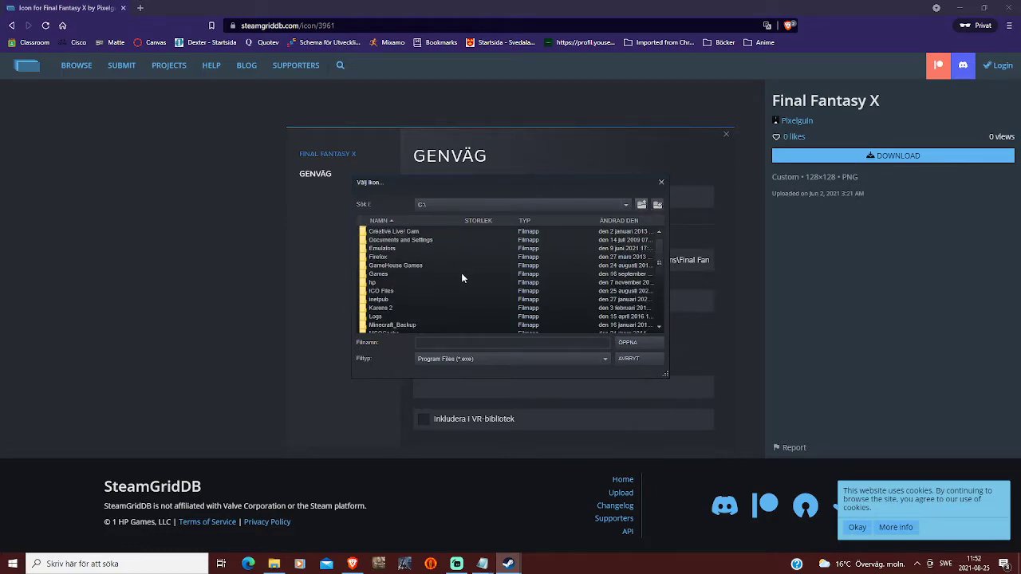
{"action": "scroll", "coordinate": [417, 256], "scroll_direction": "up", "scroll_amount": 1}
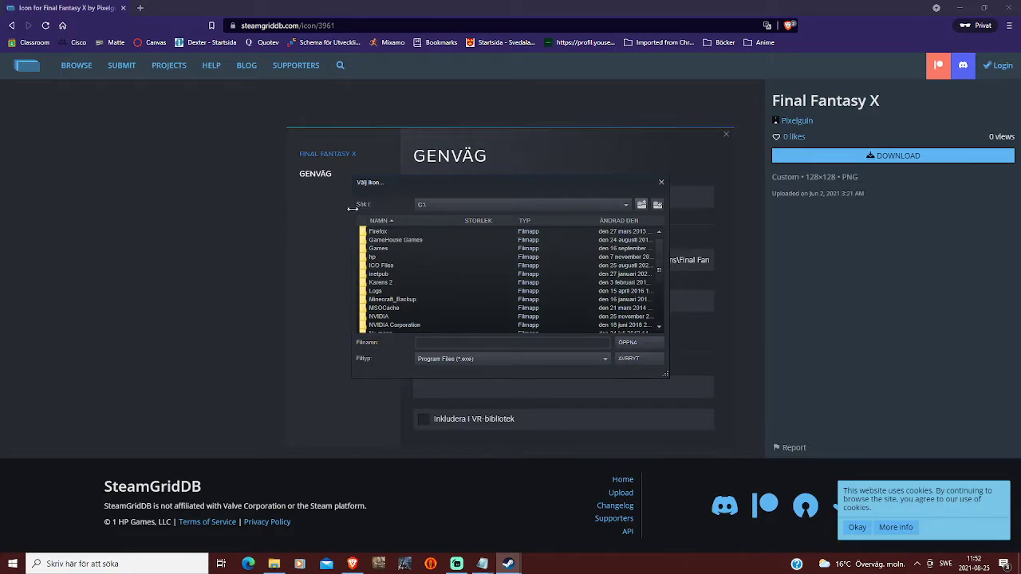
{"action": "left_click", "coordinate": [614, 205]}
{"action": "left_click", "coordinate": [657, 205]}
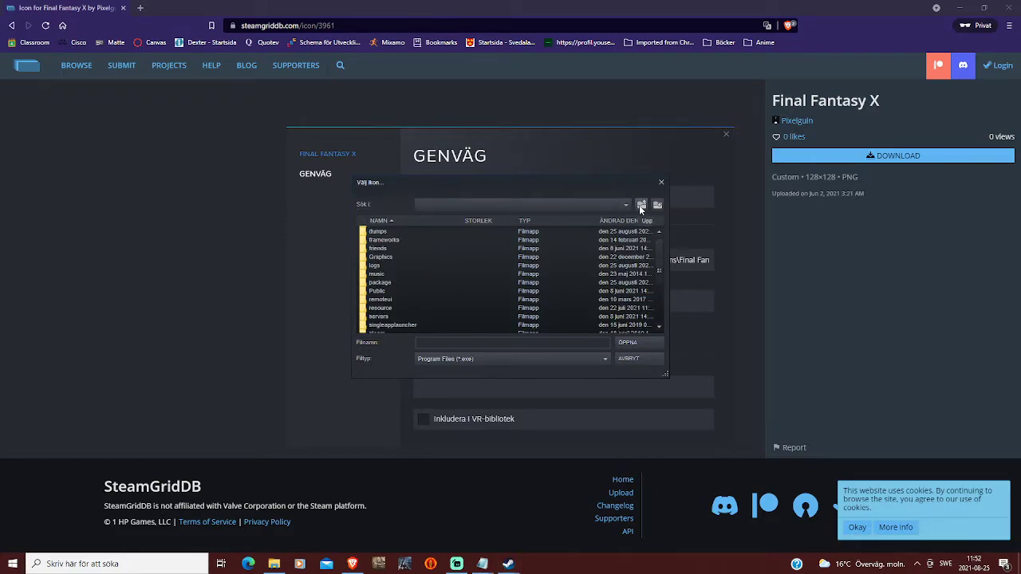
{"action": "scroll", "coordinate": [430, 281], "scroll_direction": "down", "scroll_amount": 4}
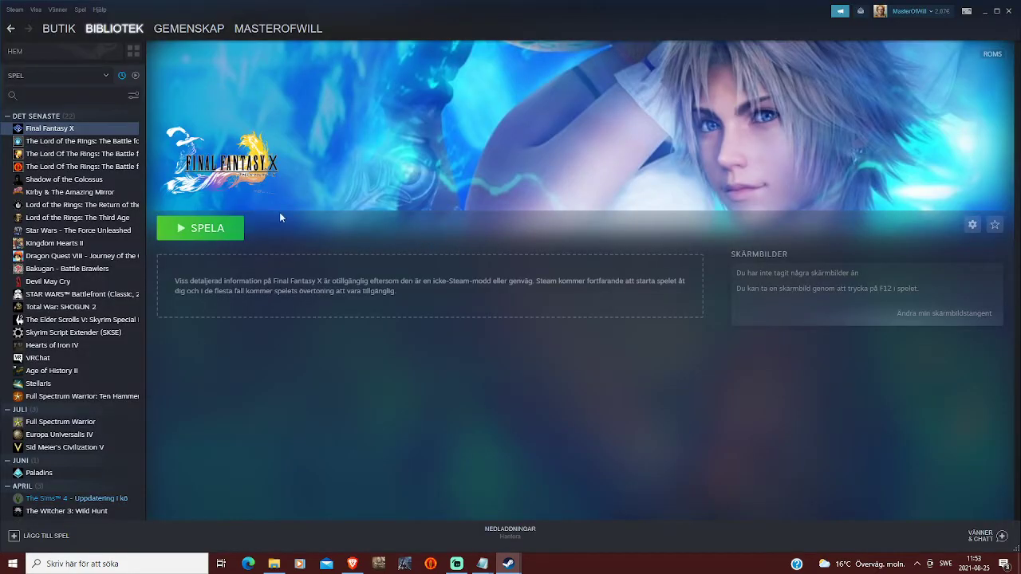
Set the shortcut icon to icon 9.png from C:\ICO Files using the Image Files filter
{"action": "right_click", "coordinate": [63, 130]}
{"action": "left_click", "coordinate": [80, 207]}
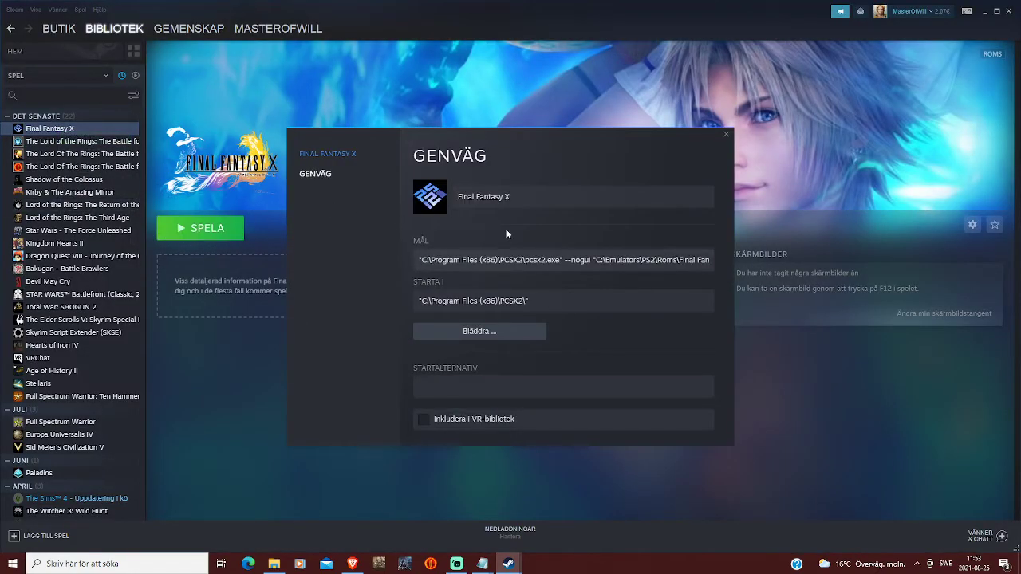
{"action": "left_click", "coordinate": [431, 197]}
{"action": "double_click", "coordinate": [640, 205]}
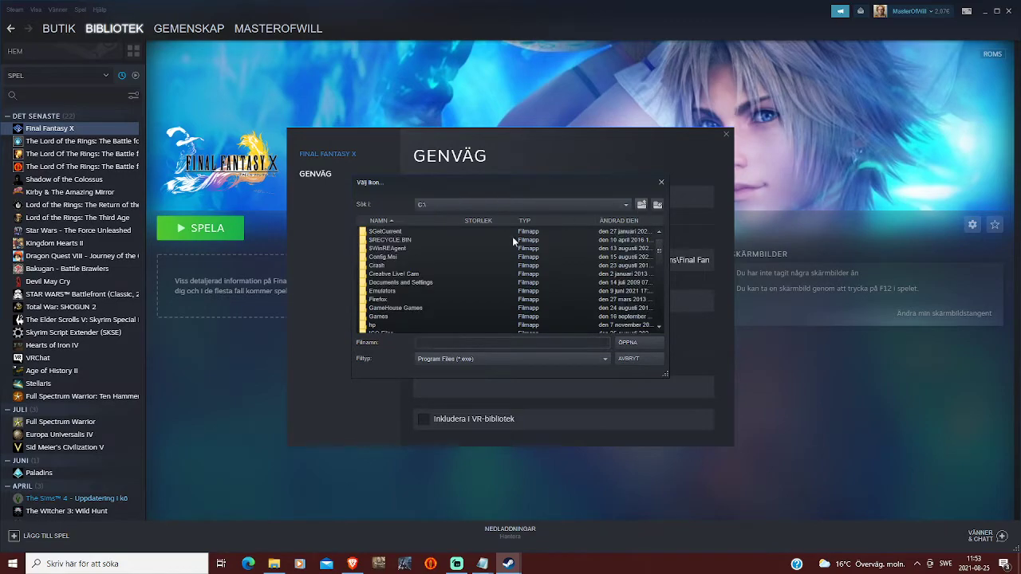
{"action": "scroll", "coordinate": [434, 267], "scroll_direction": "down", "scroll_amount": 2}
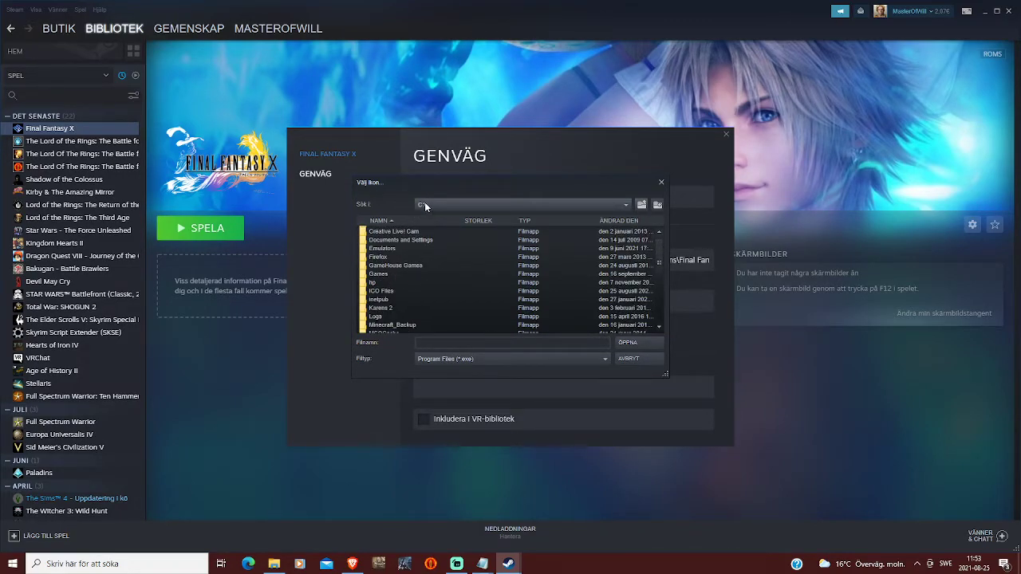
{"action": "scroll", "coordinate": [402, 295], "scroll_direction": "down", "scroll_amount": 1}
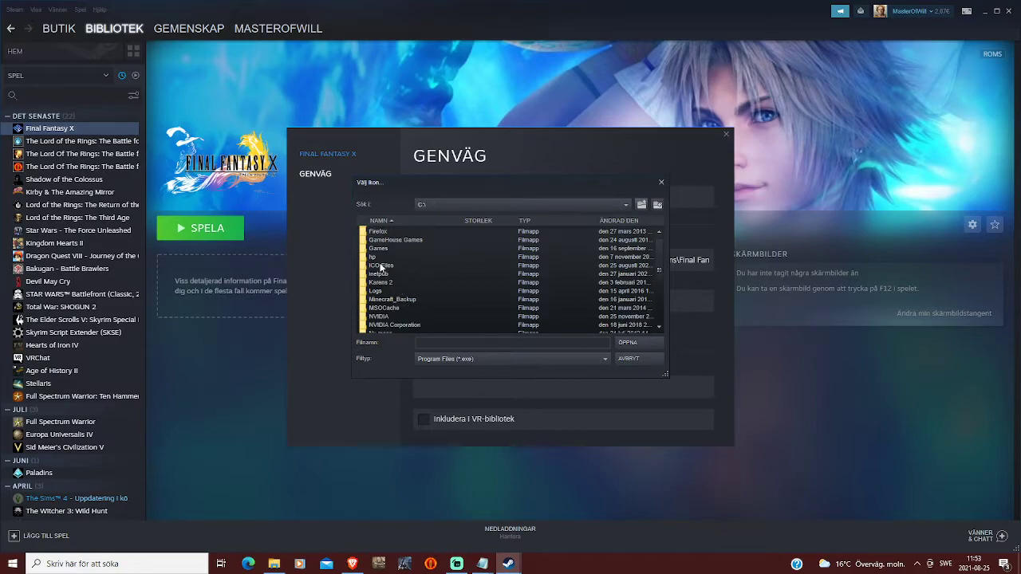
{"action": "double_click", "coordinate": [381, 266]}
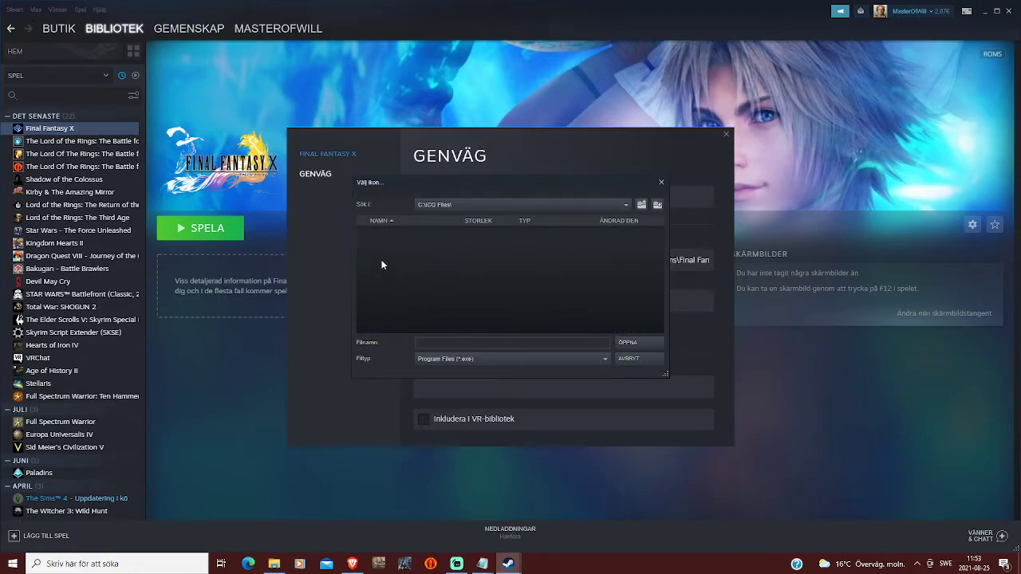
{"action": "left_click", "coordinate": [472, 360]}
{"action": "left_click", "coordinate": [453, 385]}
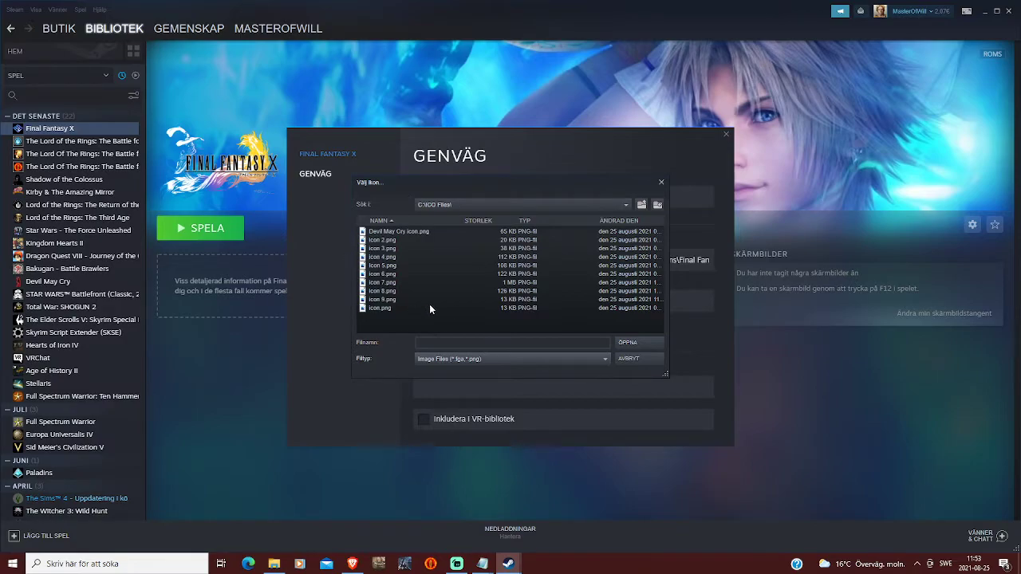
{"action": "left_click", "coordinate": [393, 301]}
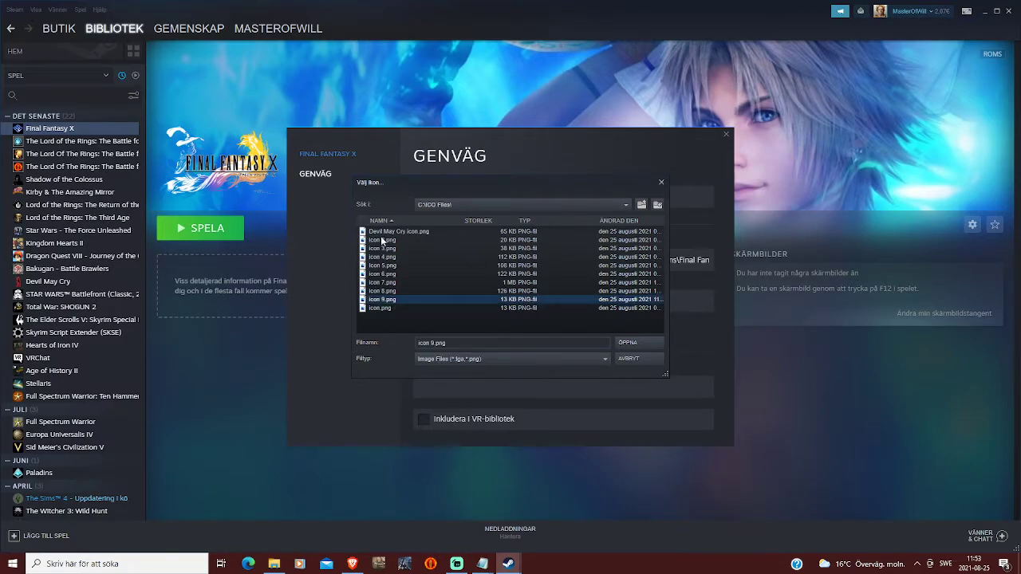
{"action": "left_click", "coordinate": [640, 347]}
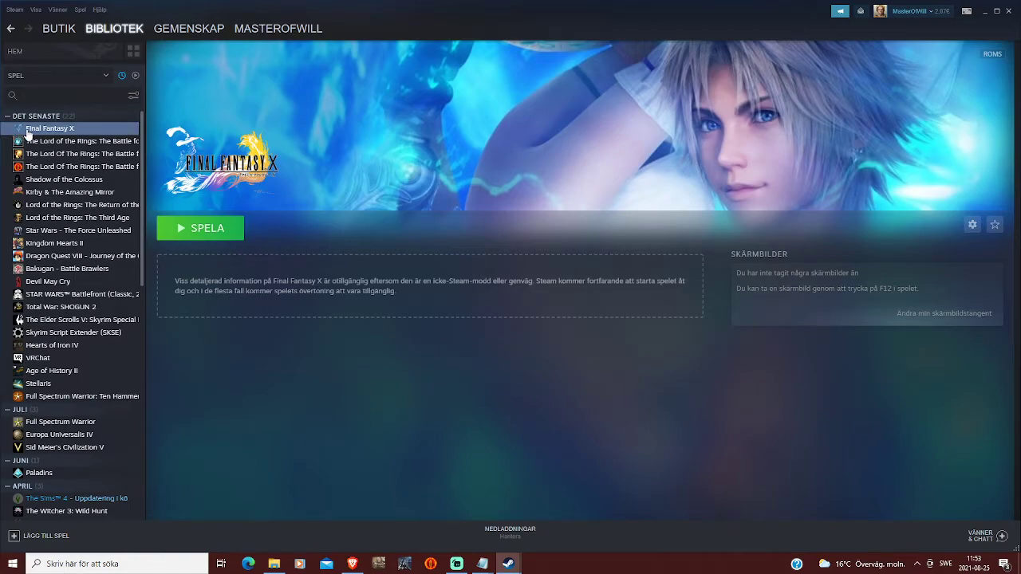
{"action": "right_click", "coordinate": [21, 132]}
{"action": "left_click", "coordinate": [53, 207]}
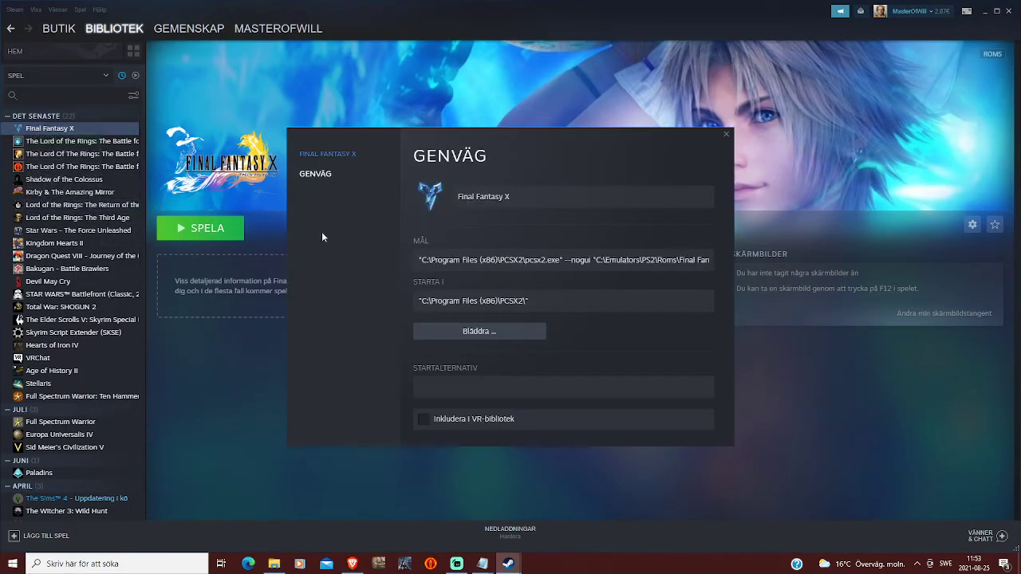
{"action": "left_click", "coordinate": [727, 135]}
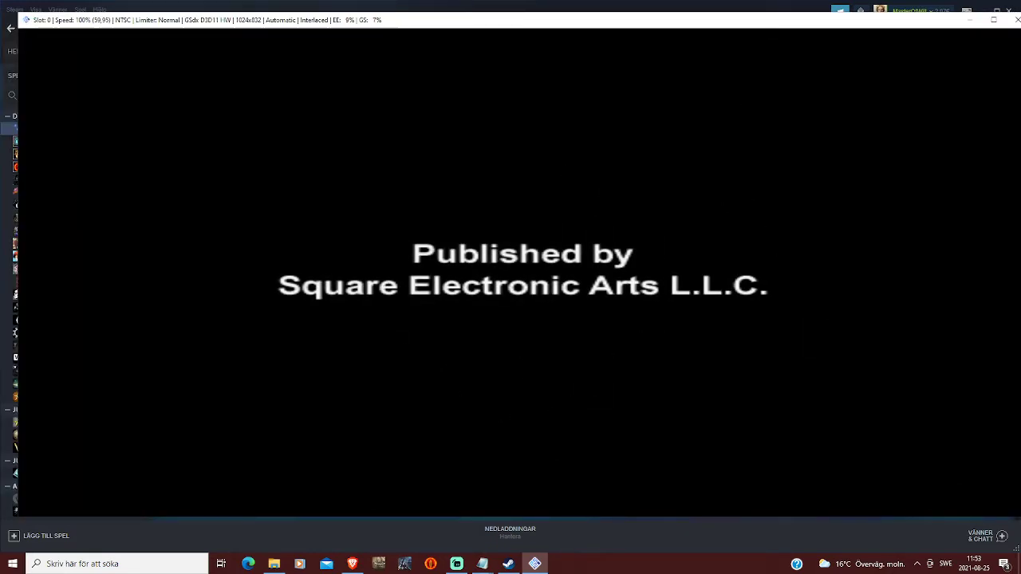
Toggle the Steam overlay on and off with Shift+Tab, then close PCSX2
{"action": "key", "text": "shift+Tab"}
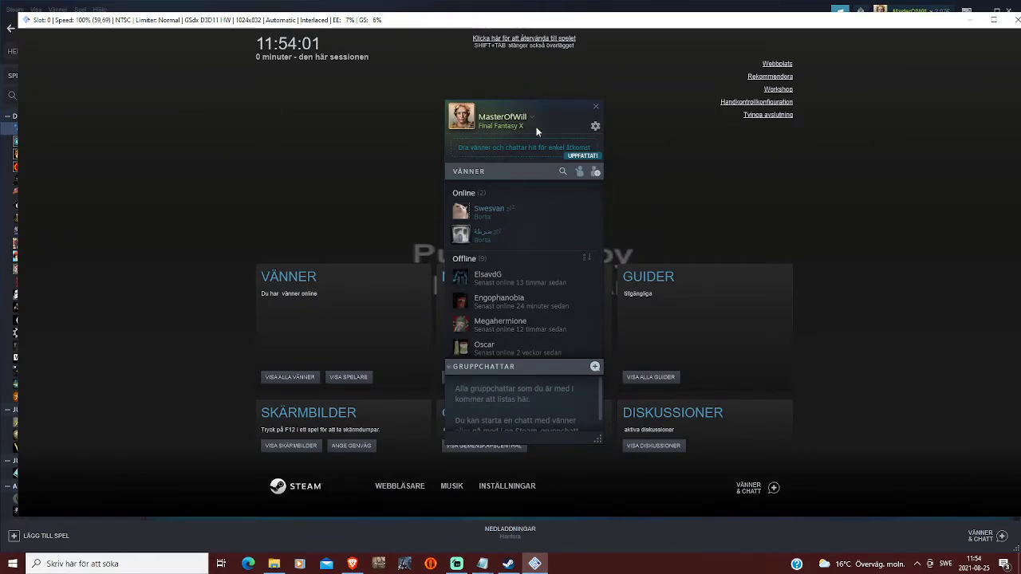
{"action": "key", "text": "shift+Tab"}
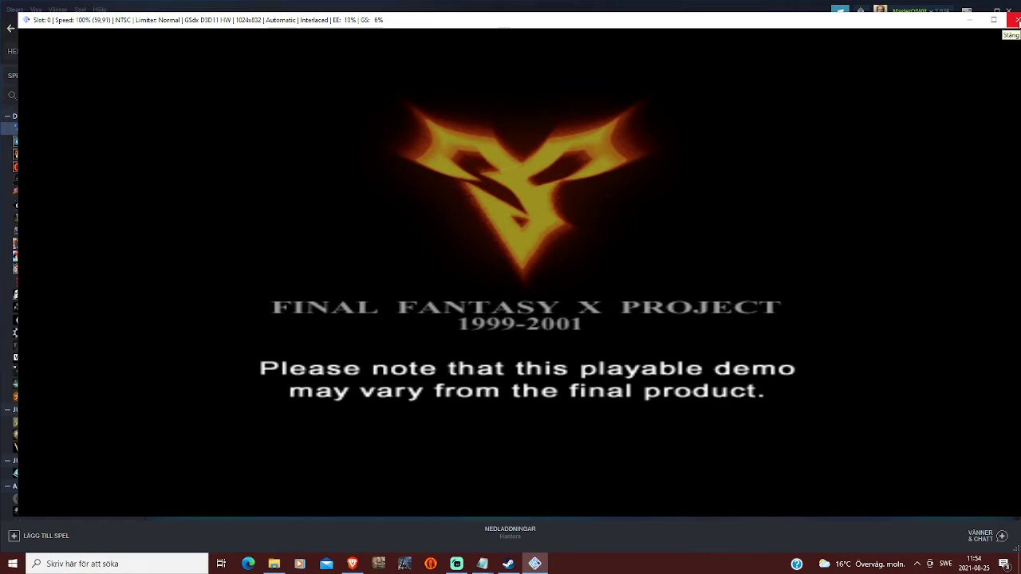
{"action": "left_click", "coordinate": [1014, 22]}
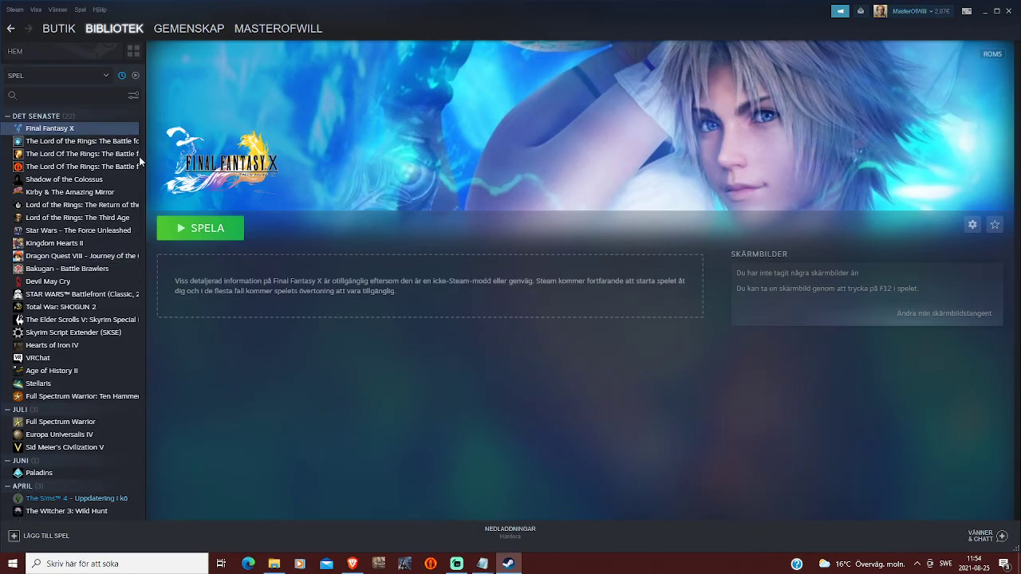
Switch to Streamlabs OBS from the taskbar
{"action": "left_click", "coordinate": [456, 564]}
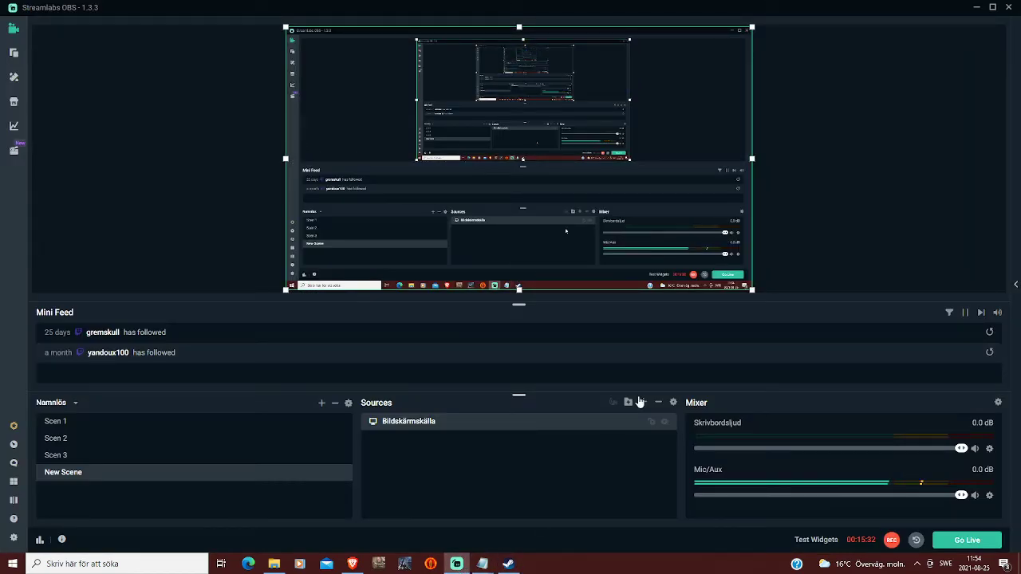